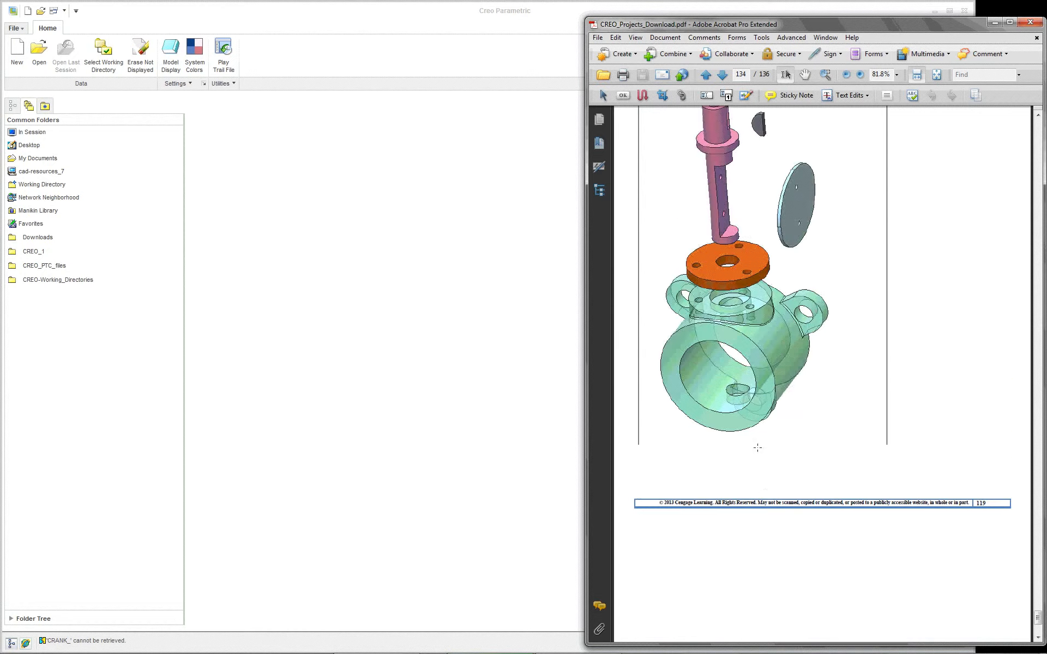
Step: Go back through the projects PDF to the Gear Assembly page
scroll(757, 447, "up", 10)
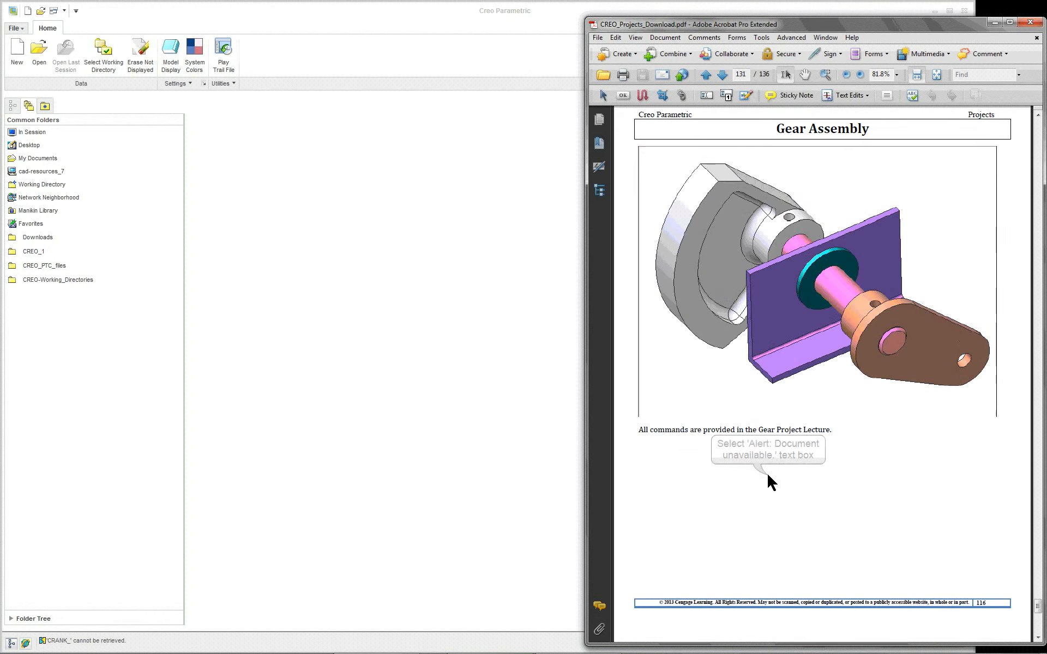
scroll(769, 482, "up", 1)
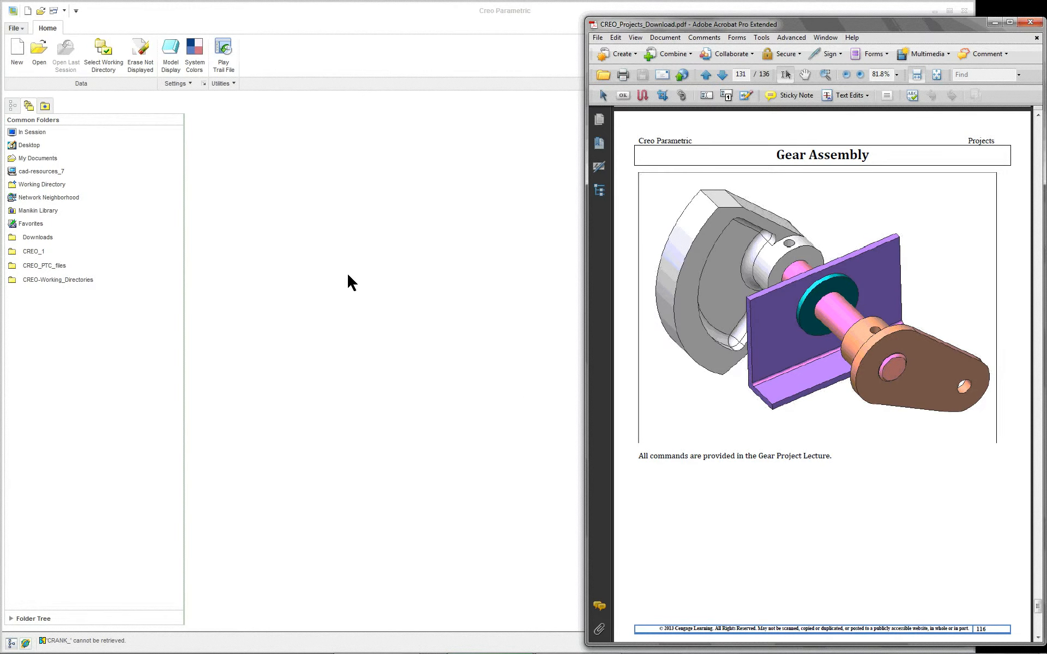
Step: Switch to Creo Parametric, open the CAD Resources favorite in the embedded browser, and go to the Creo Parametric book's project resources
left_click(25, 644)
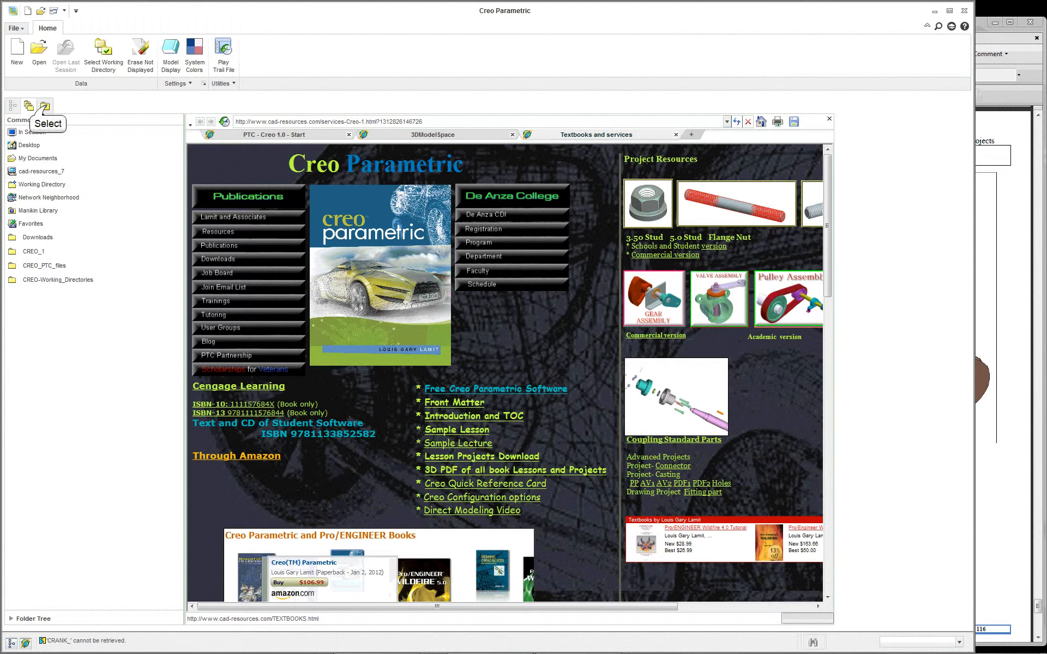
left_click(46, 106)
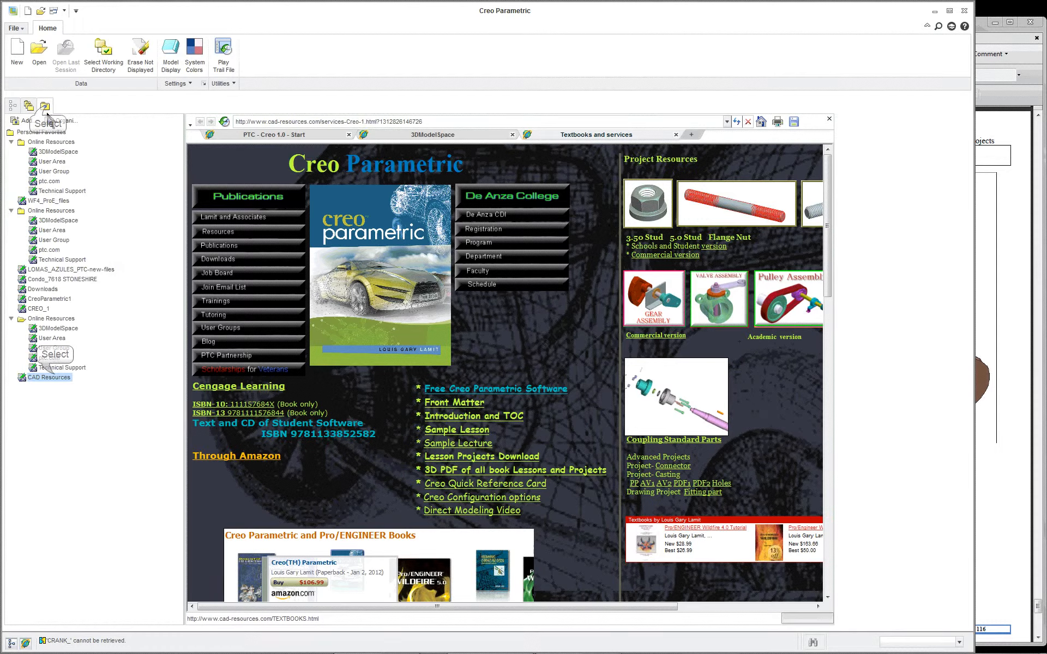
left_click(52, 378)
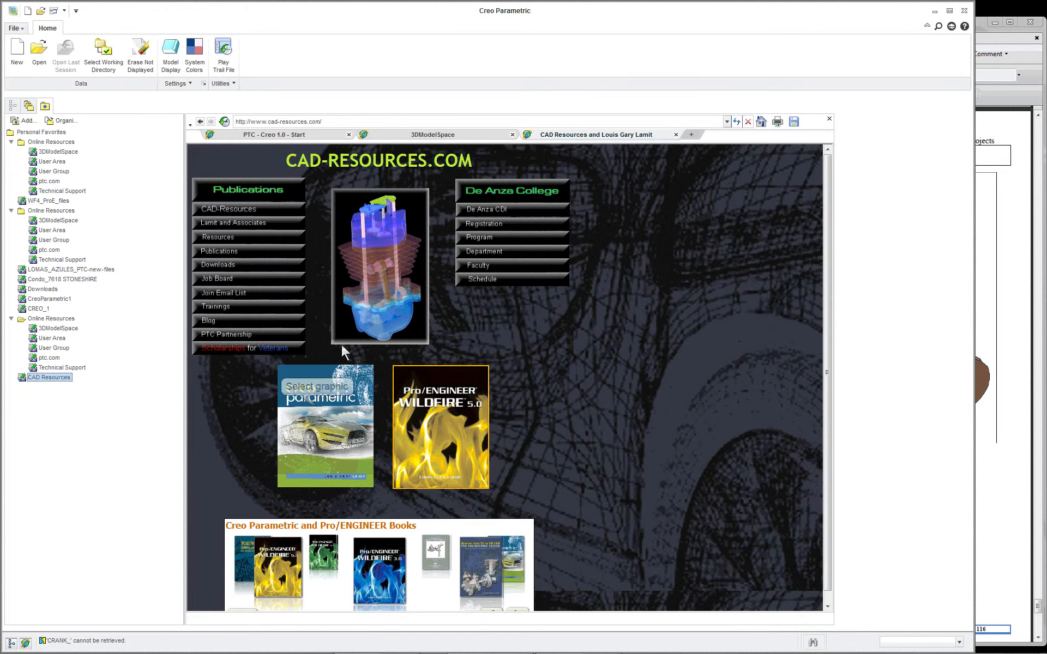
left_click(319, 410)
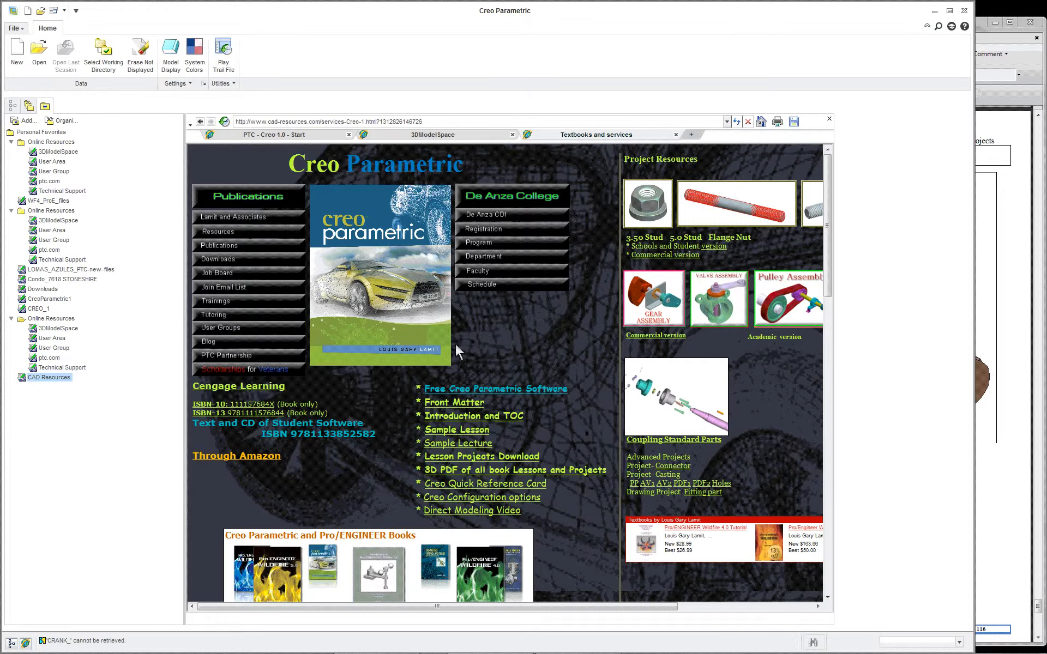
left_click_drag(561, 608, 722, 610)
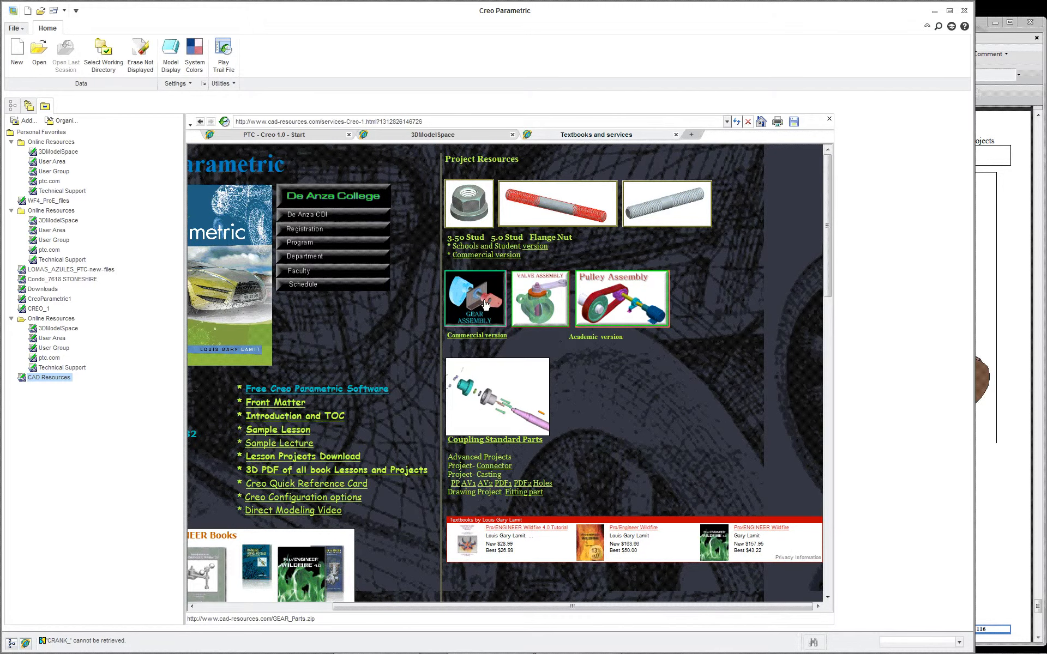
Step: Open the Gear Assembly download GEAR_Parts.zip in WinZip and display the contents of its GEAR_Parts folder
left_click(488, 321)
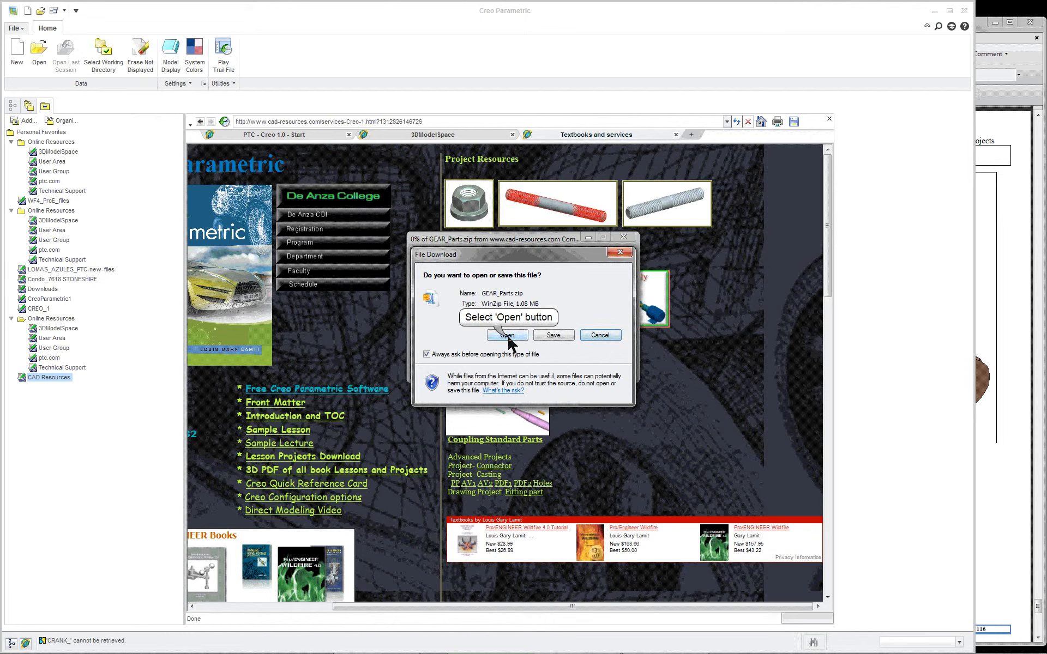
left_click(508, 336)
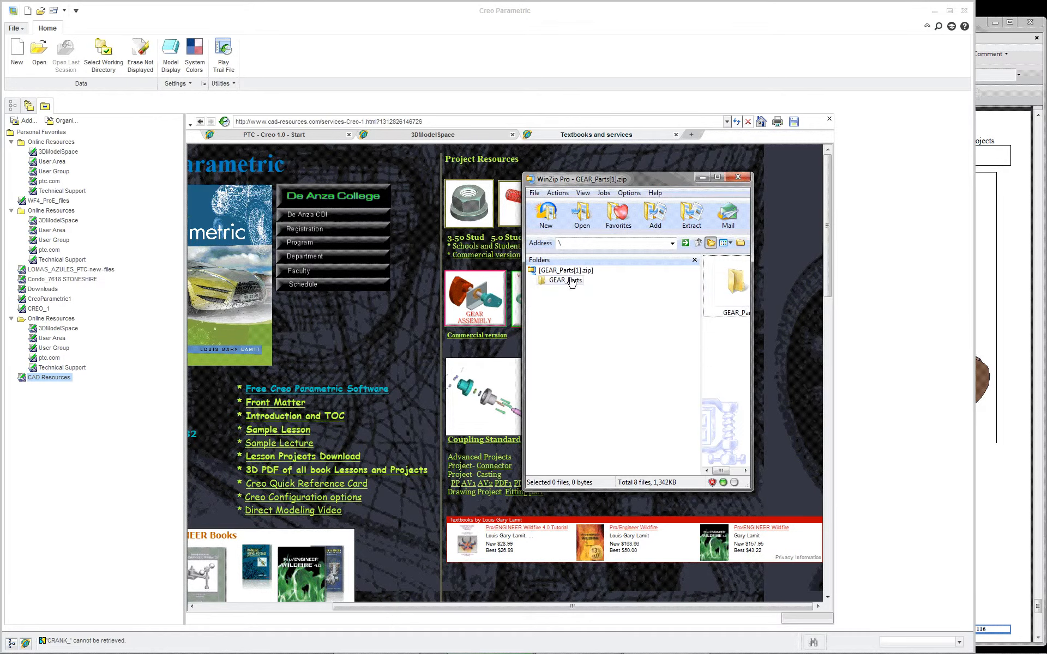
left_click_drag(753, 355, 972, 361)
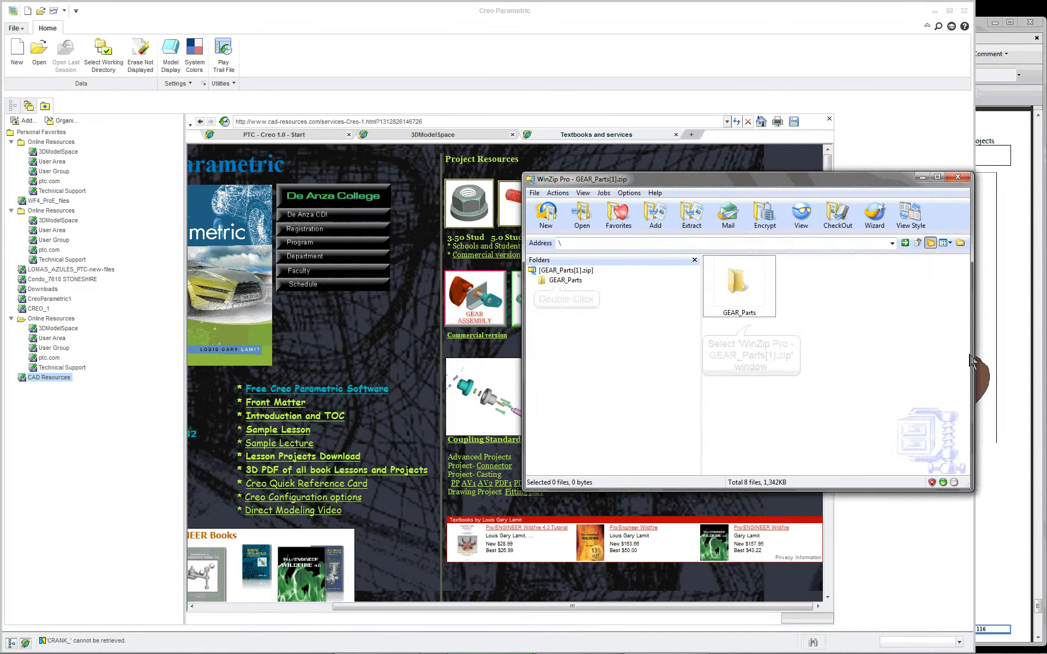
double_click(566, 280)
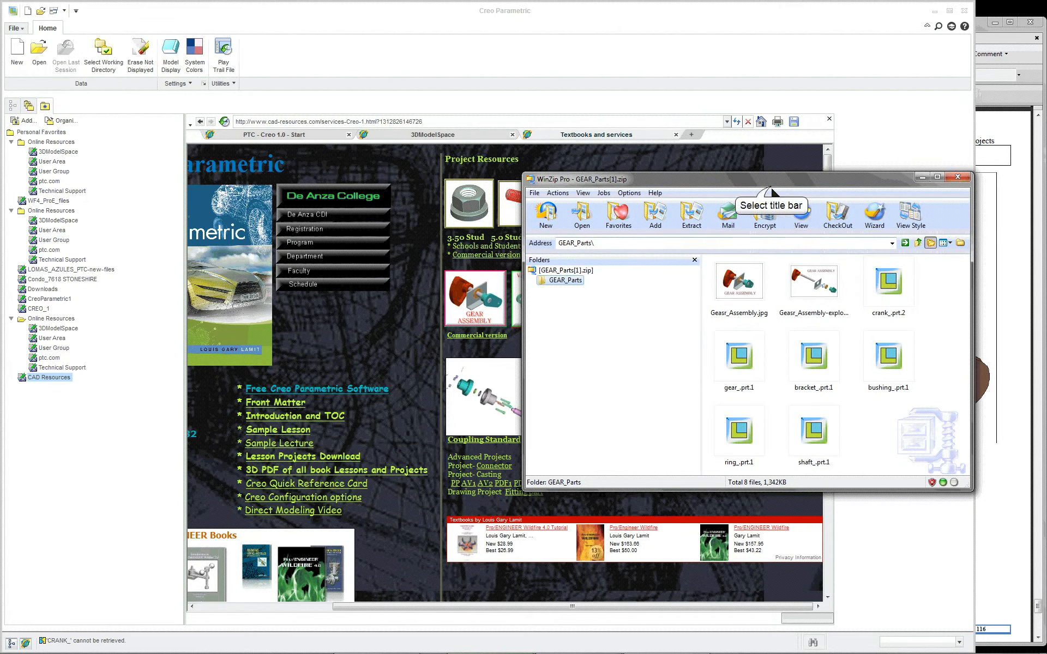
left_click_drag(760, 179, 843, 294)
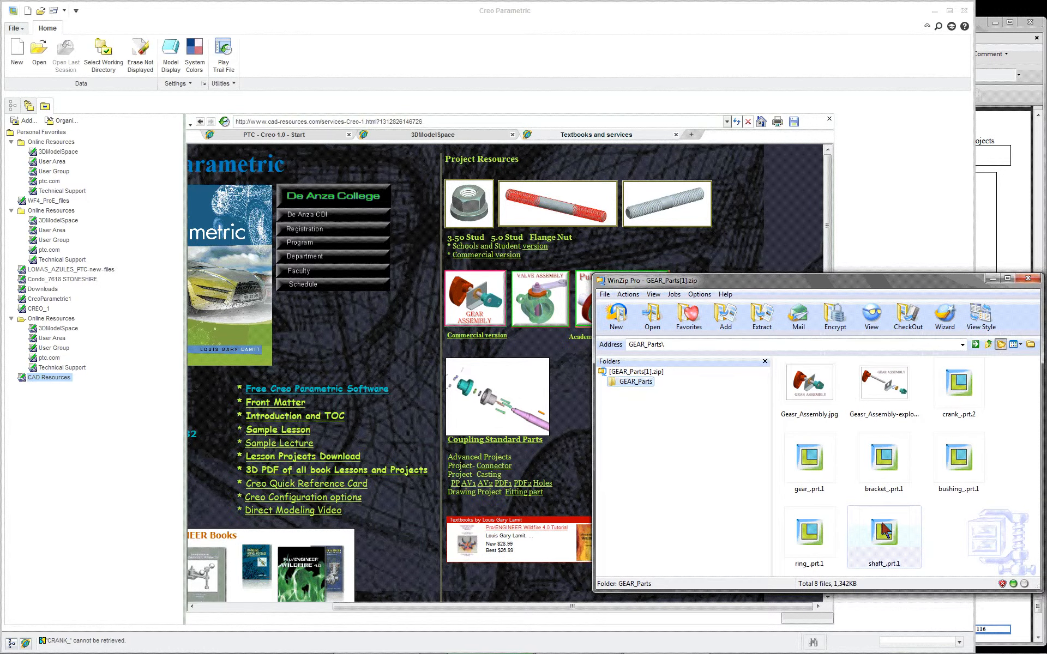
Step: Try to open bracket_.prt.1 from the archive in Creo Parametric, and close the archive window
left_click(875, 463)
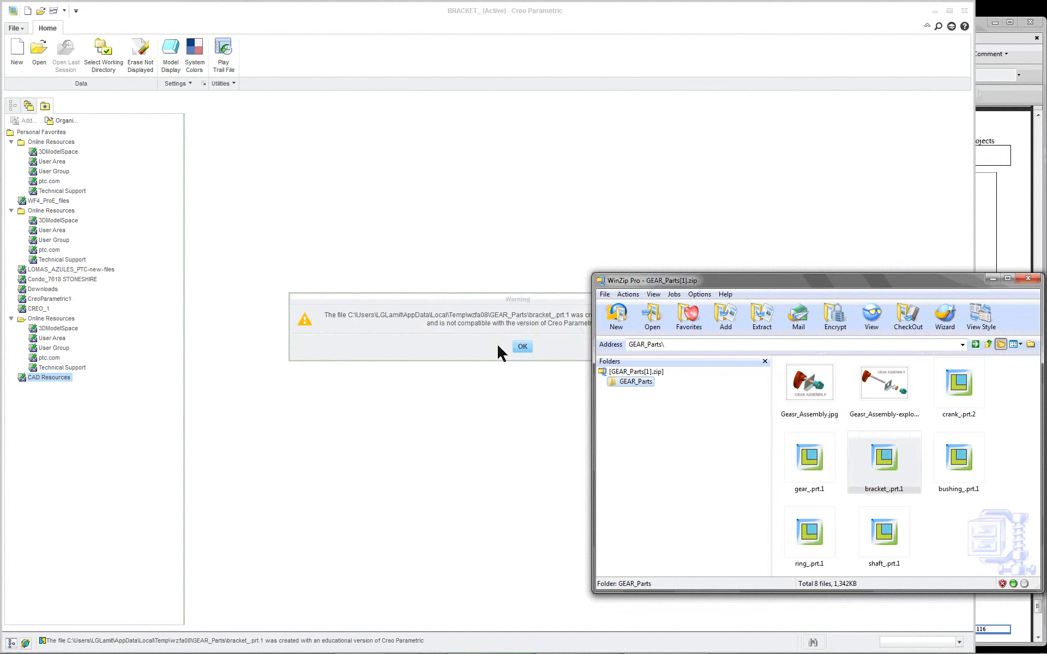
left_click_drag(649, 281, 515, 416)
left_click(523, 347)
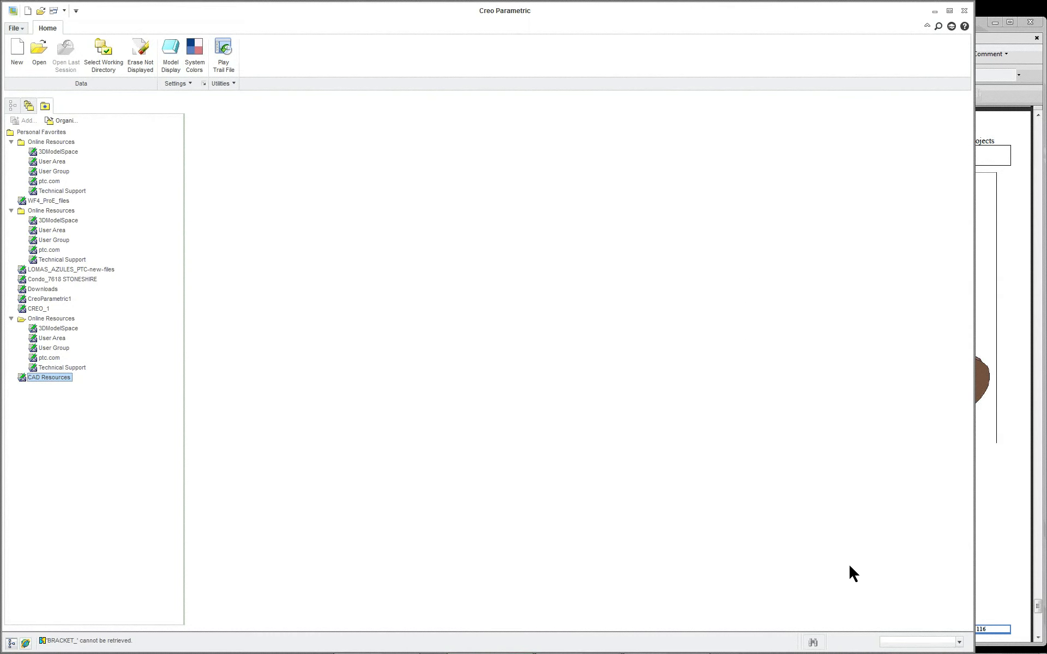
key("alt+Tab")
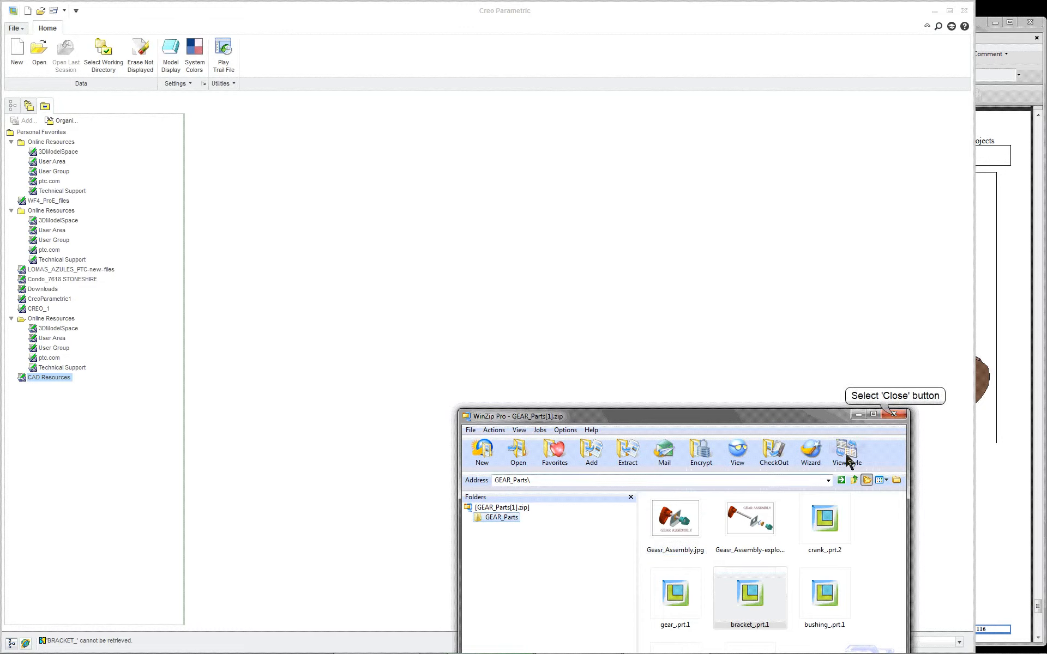
left_click(895, 416)
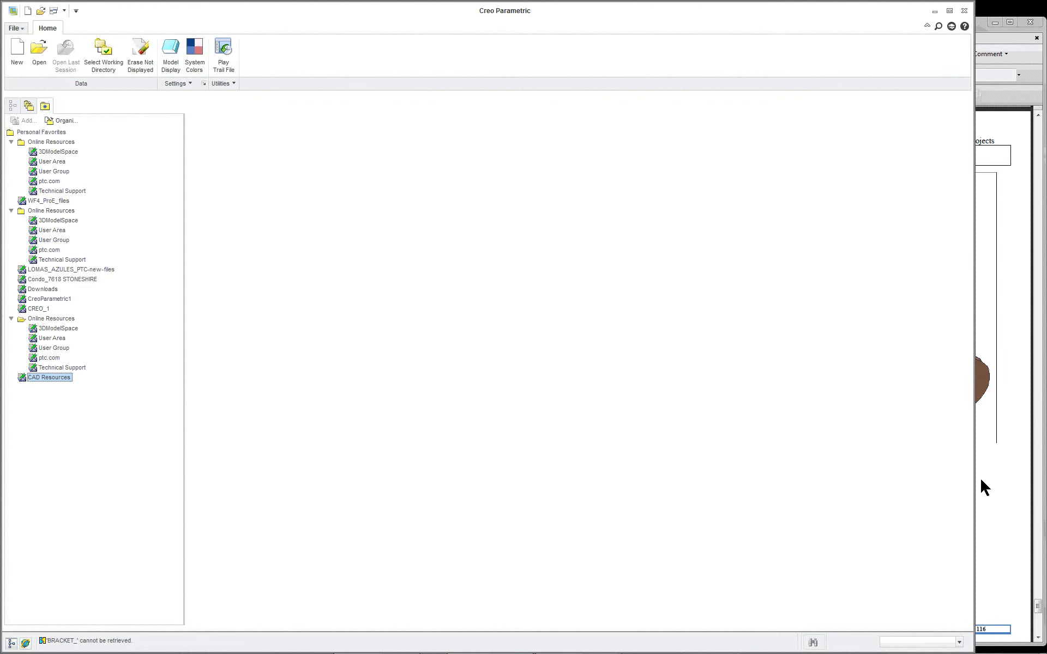
Step: Reopen the embedded browser, open the commercial version download gear-valve-pulley-commercial.zip in WinZip, and show its New Folder contents
mouse_move(1009, 652)
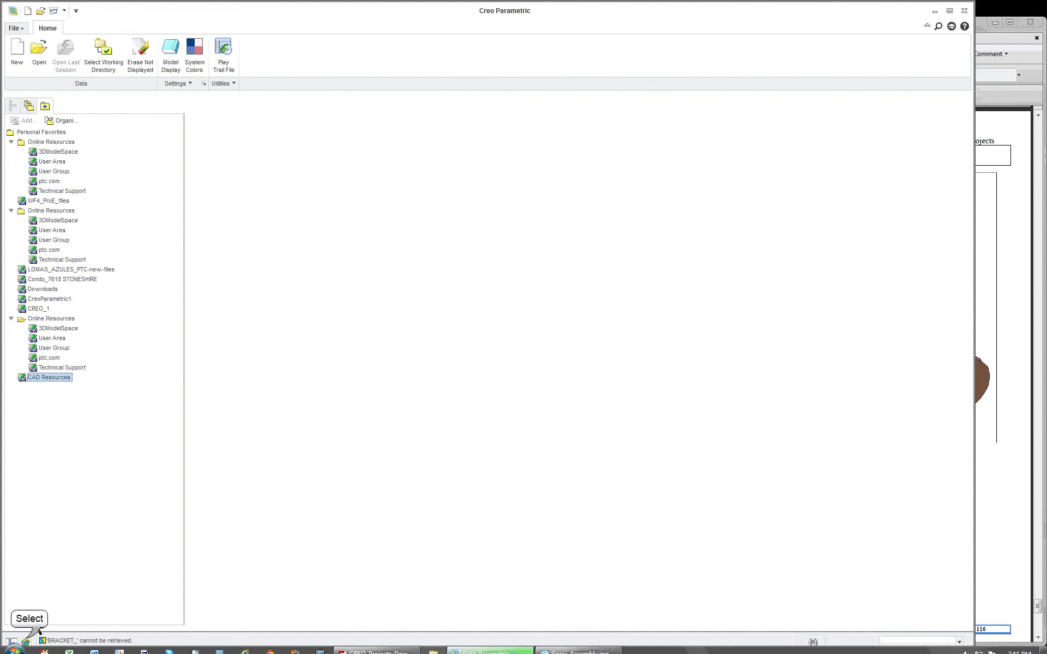
left_click(26, 644)
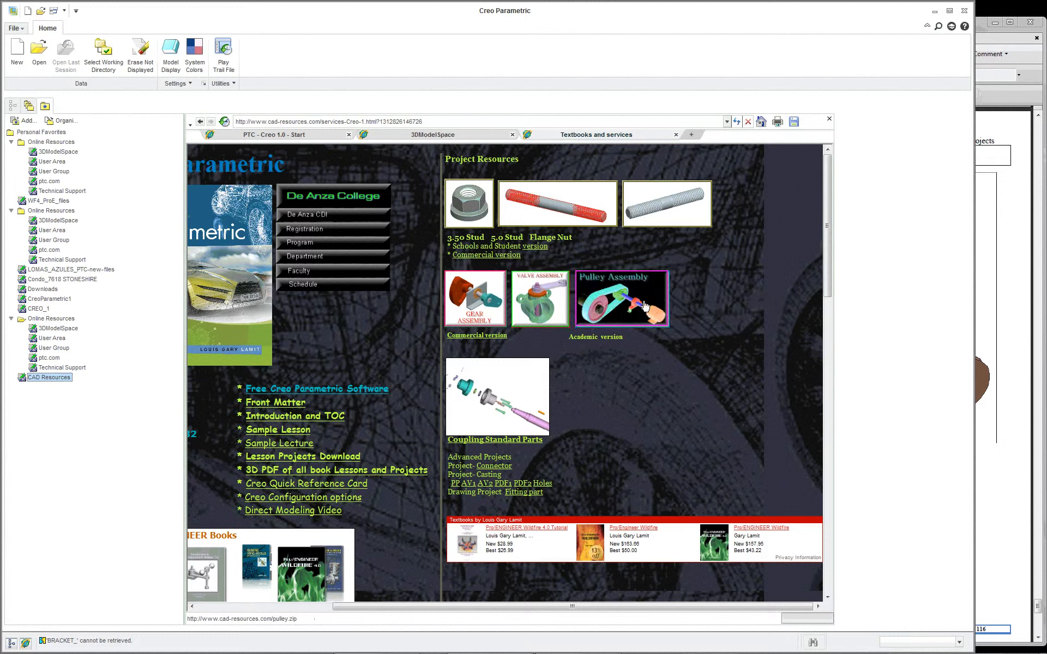
left_click(485, 335)
left_click(508, 336)
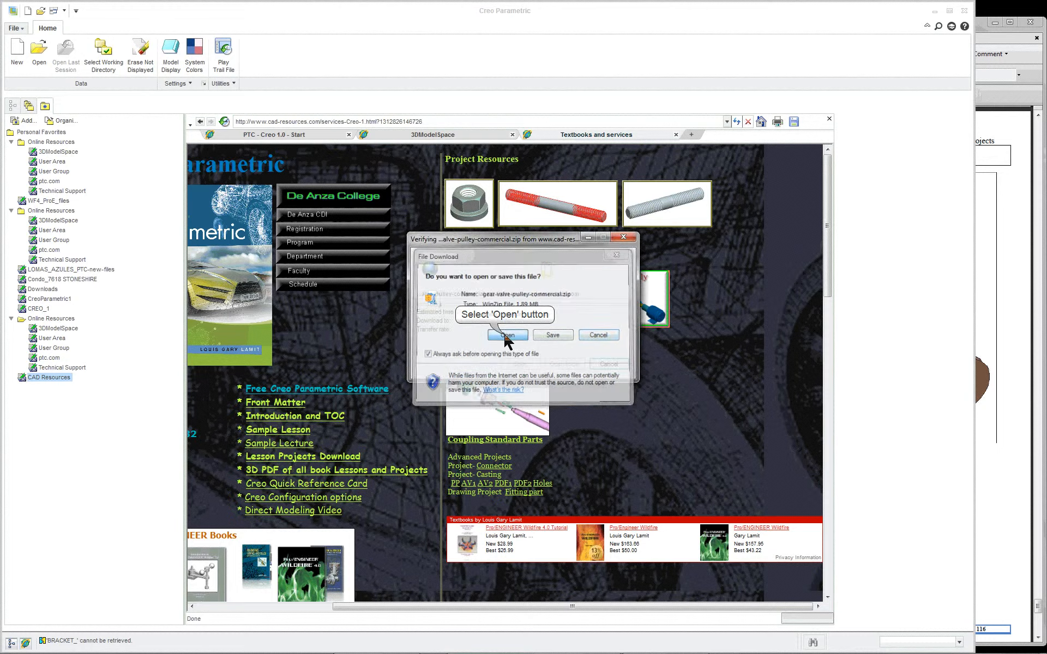
left_click_drag(703, 417, 801, 272)
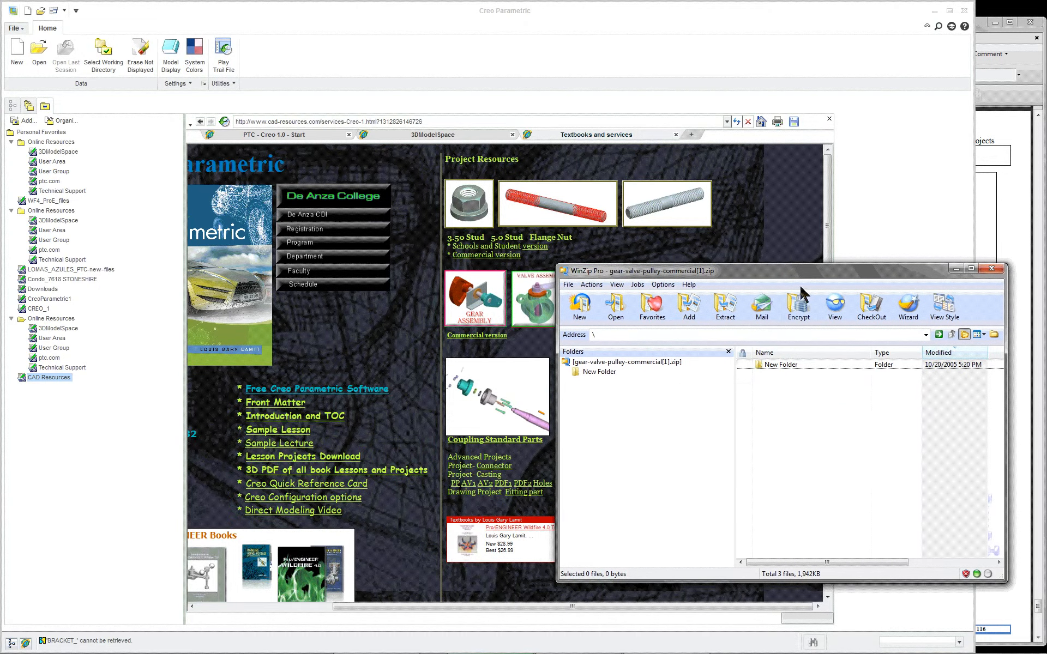
double_click(771, 368)
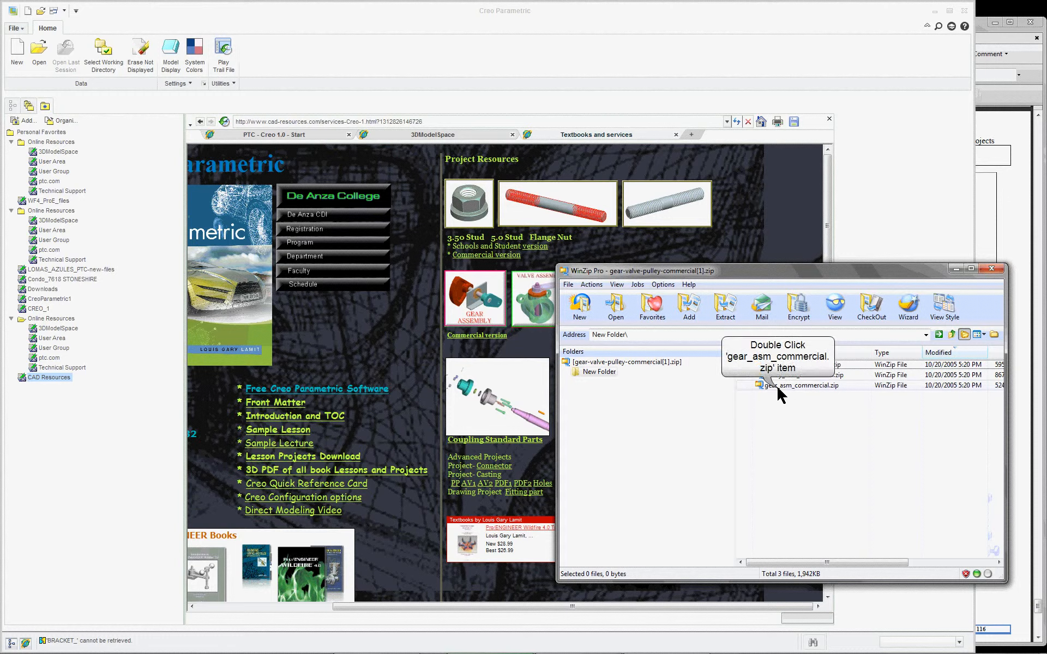
Step: Open the nested gear_asm_commercial.zip archive and display the part files in its gear_asm_commercial folder
double_click(774, 386)
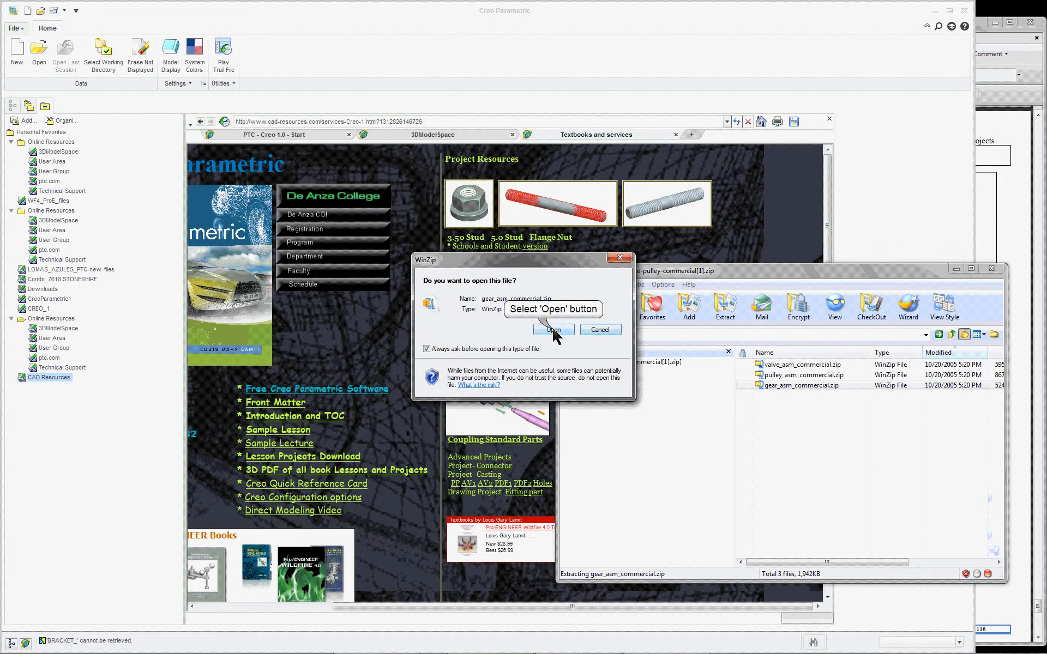
left_click(553, 330)
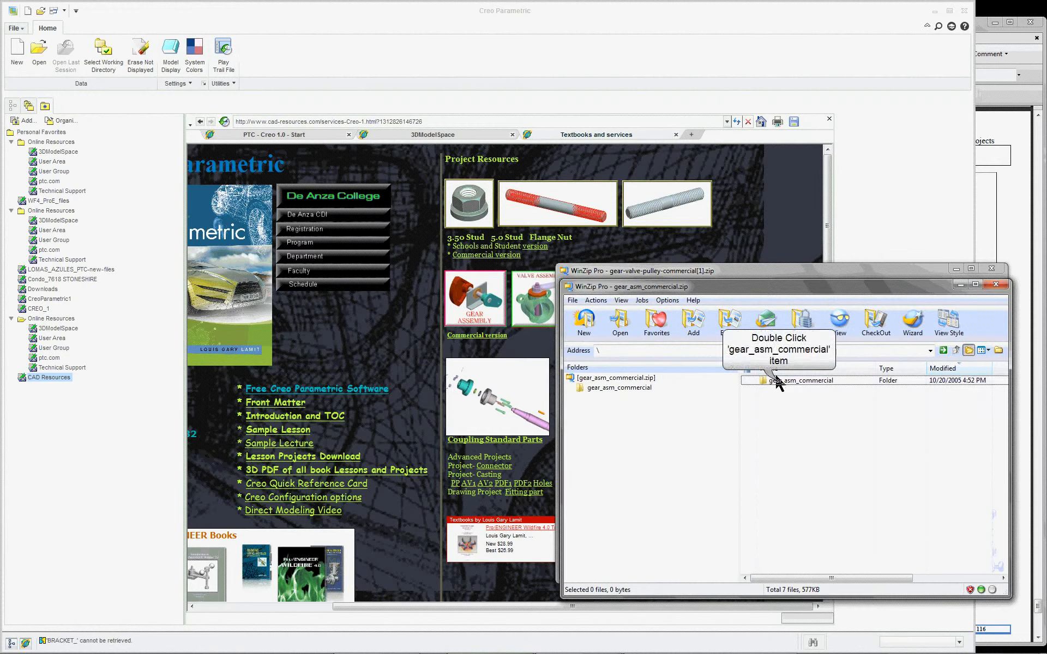
double_click(779, 383)
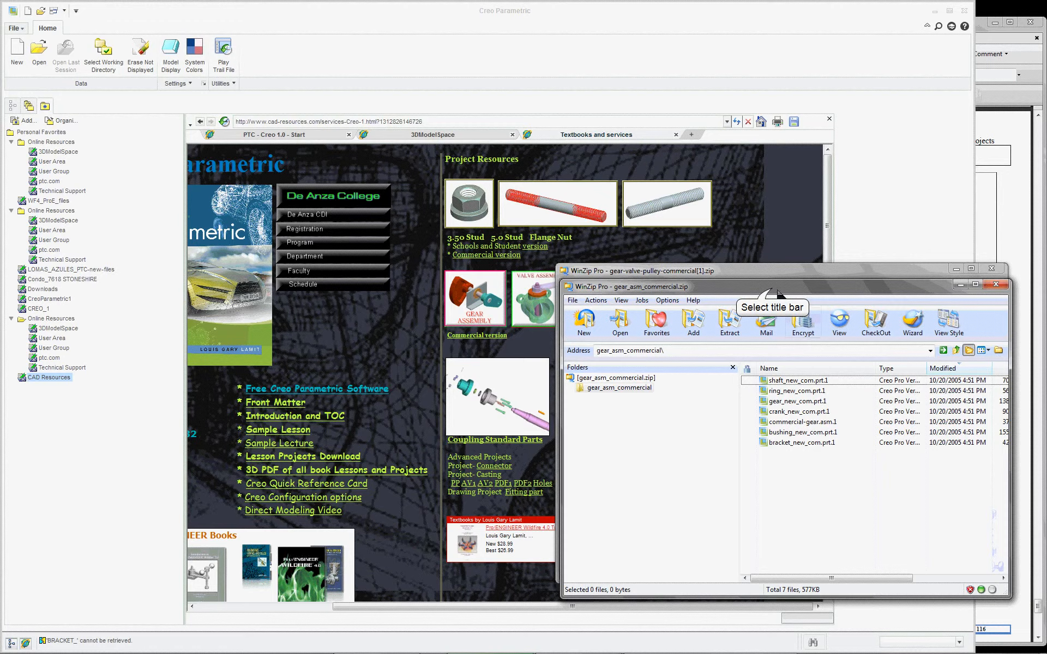
Step: Clear the workspace by moving the gear_asm_commercial.zip window aside, minimizing the outer archive, and closing the embedded browser
left_click_drag(773, 288, 982, 319)
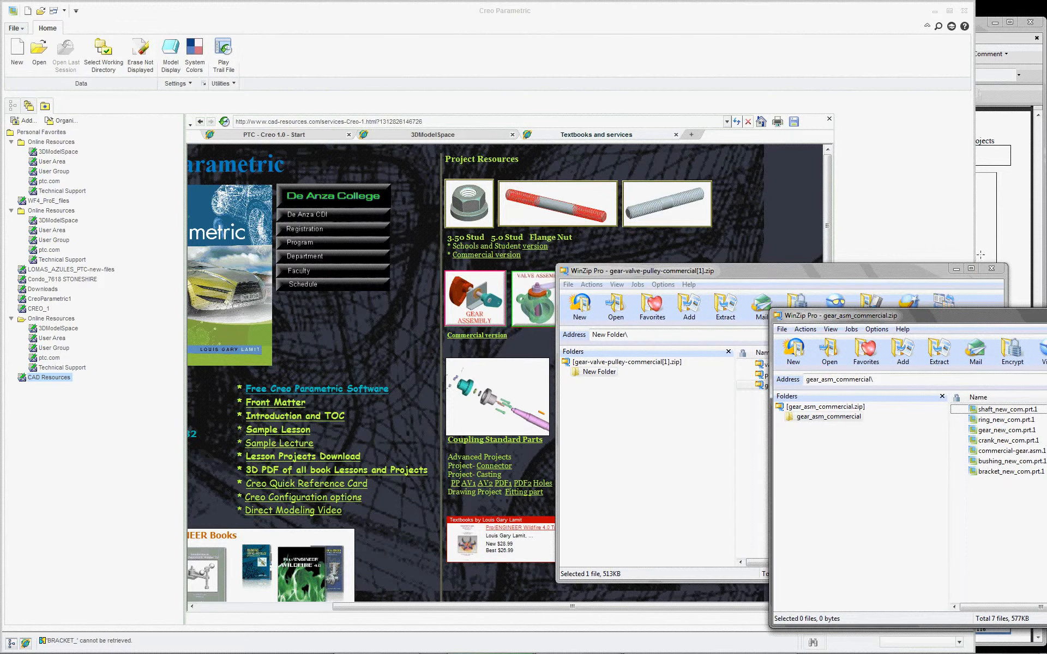
left_click(956, 269)
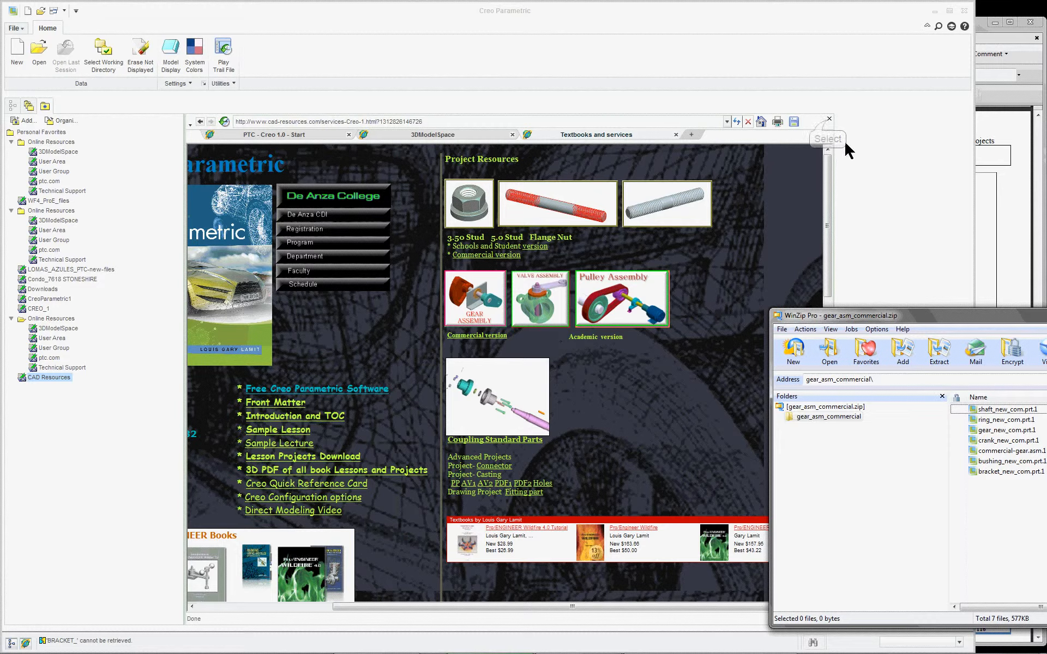
left_click(829, 120)
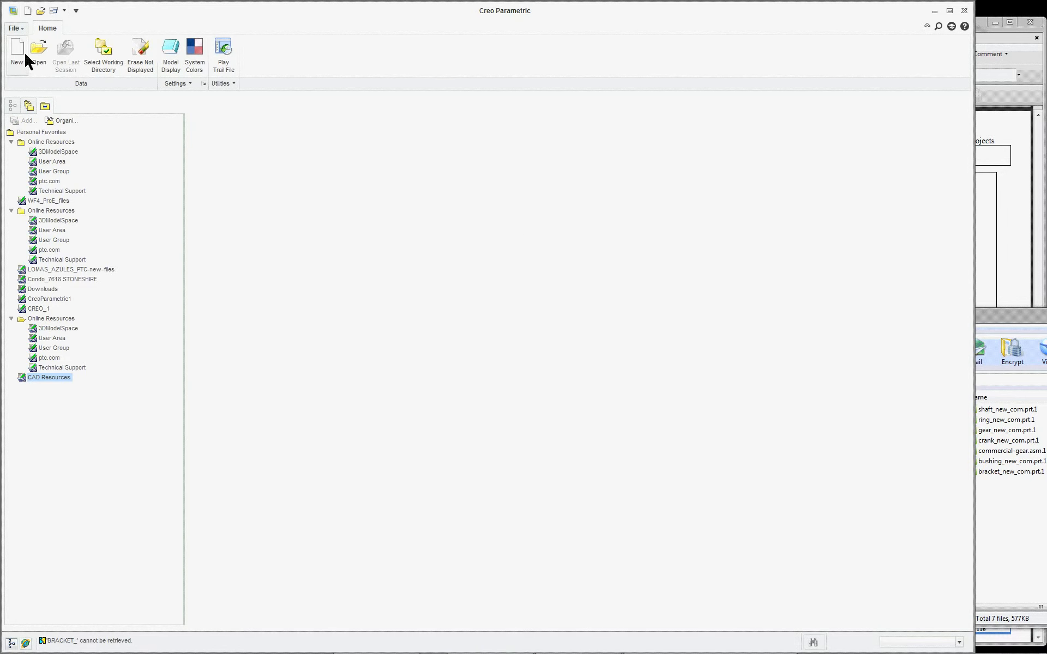
Step: Set the working directory to the 14-gear_asm folder under CREO-Working_Directories, Projects
left_click(104, 55)
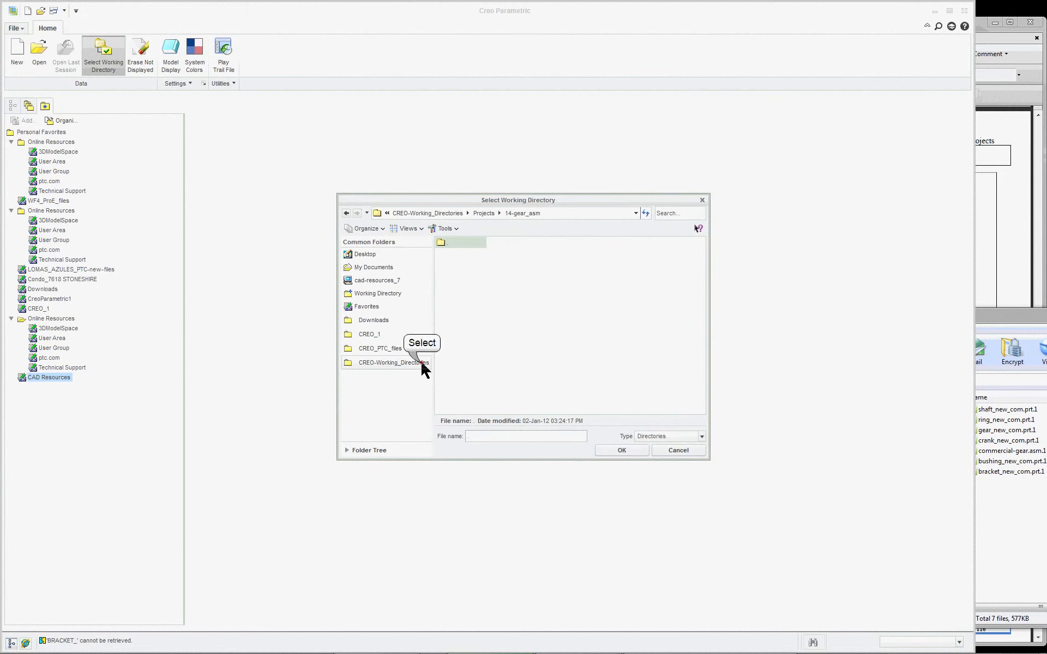
left_click(420, 362)
double_click(460, 382)
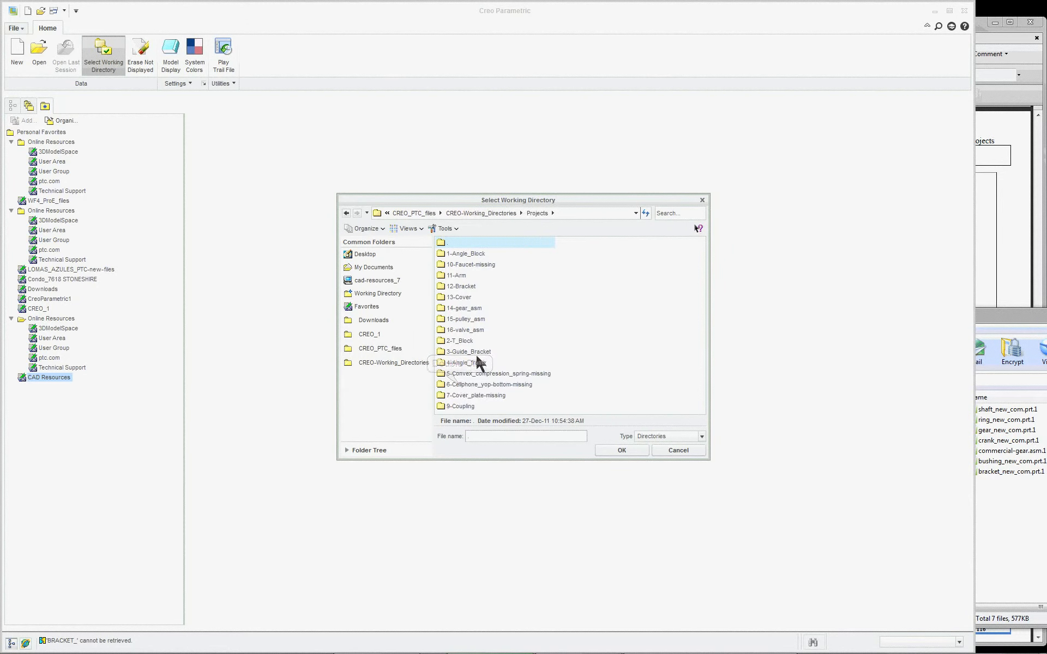
double_click(464, 308)
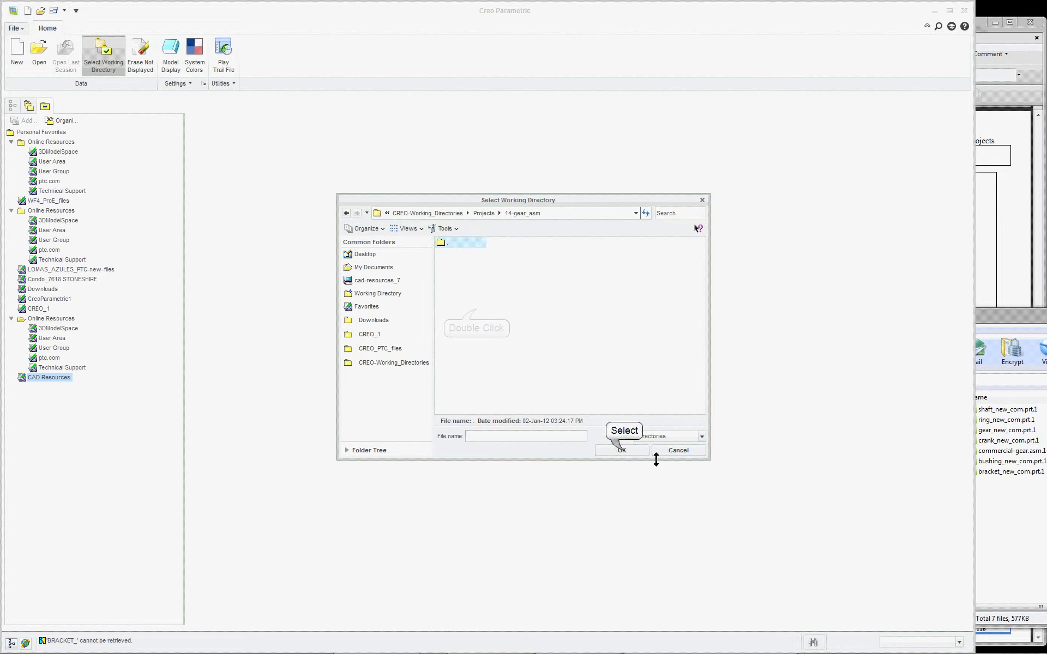
left_click(622, 450)
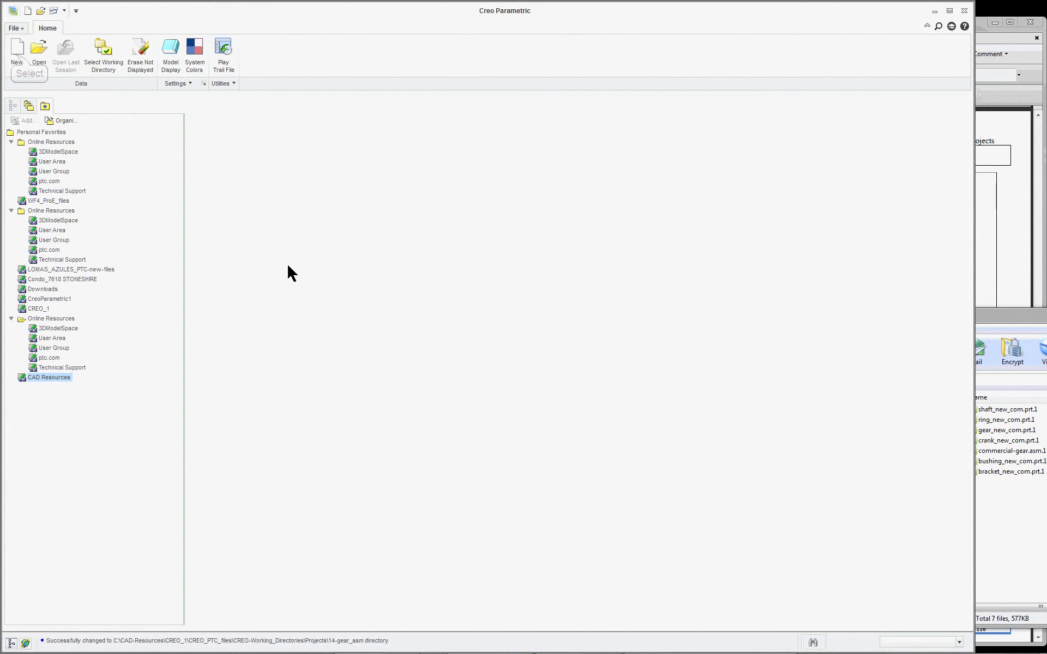
Step: Create a new Design assembly named gear-lgl using the default template
left_click(17, 52)
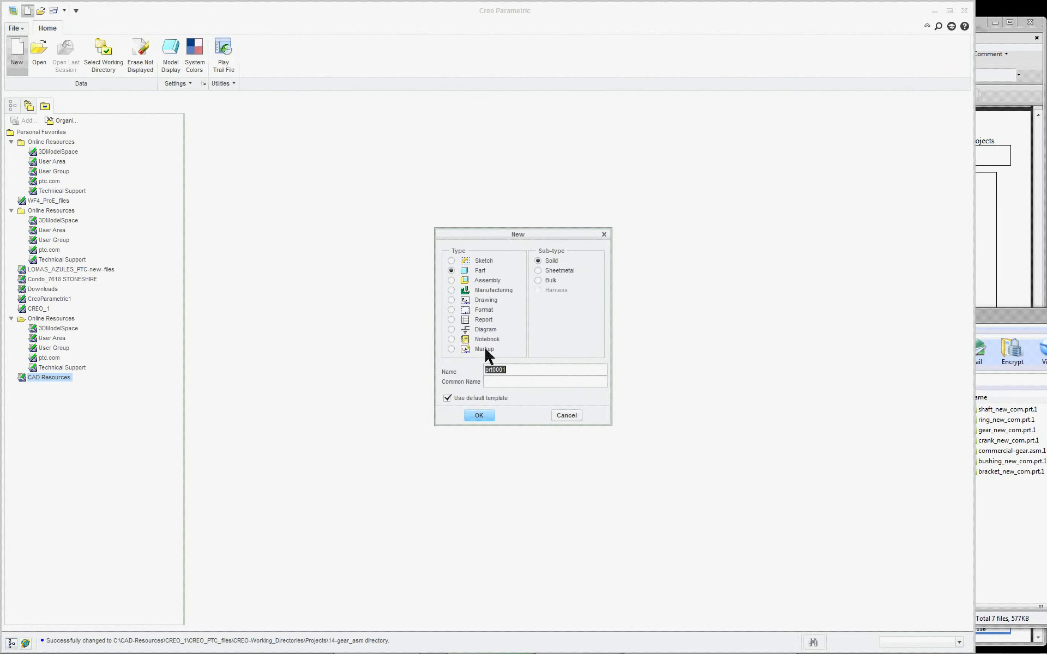
left_click(475, 280)
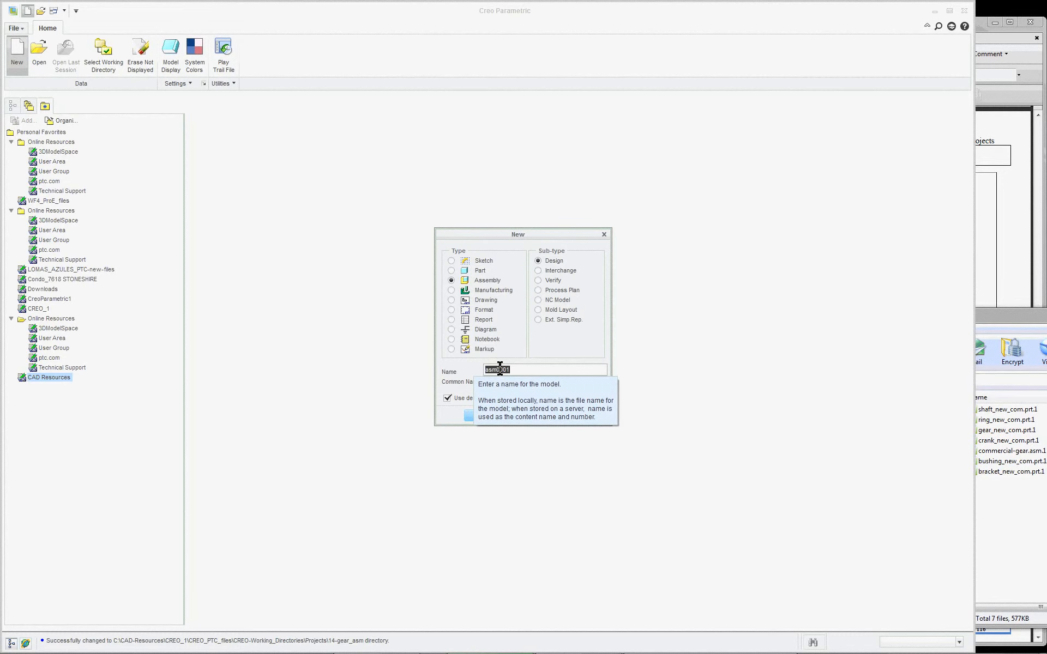
type("gear-lgl")
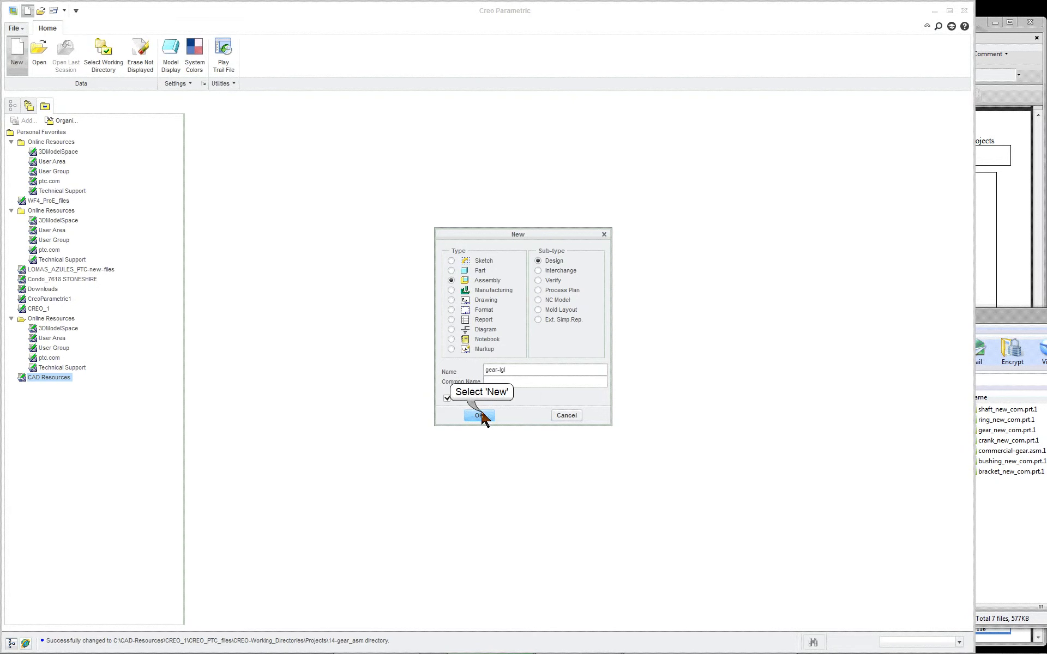
left_click(480, 415)
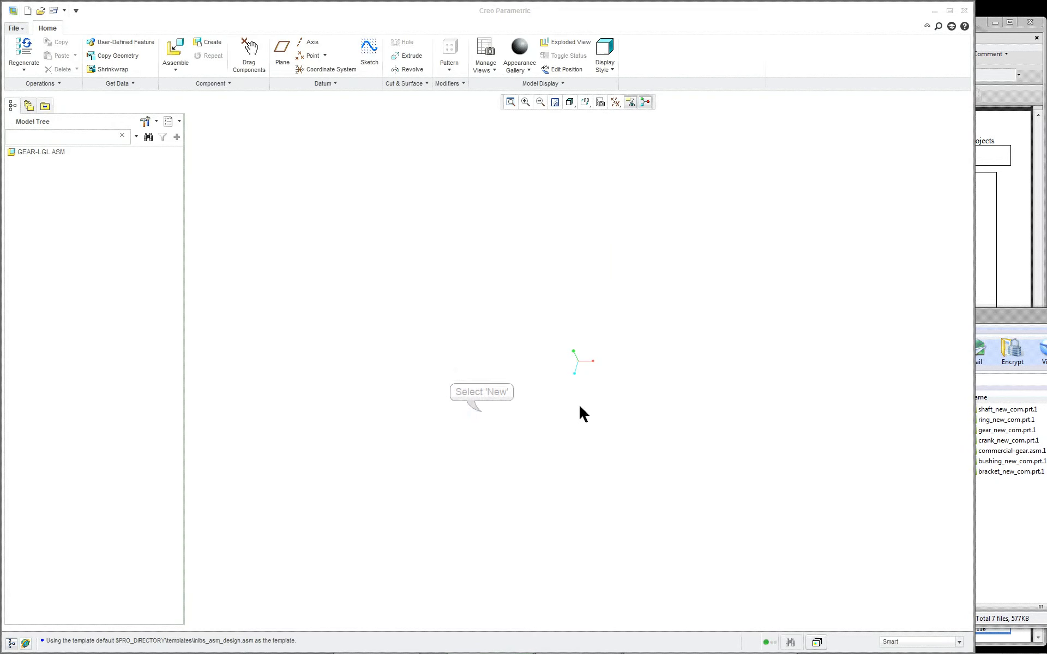
Step: Show all datum axes, points, coordinate systems and planes, and turn on the datum plane, axis and point tags
left_click(615, 102)
left_click(621, 120)
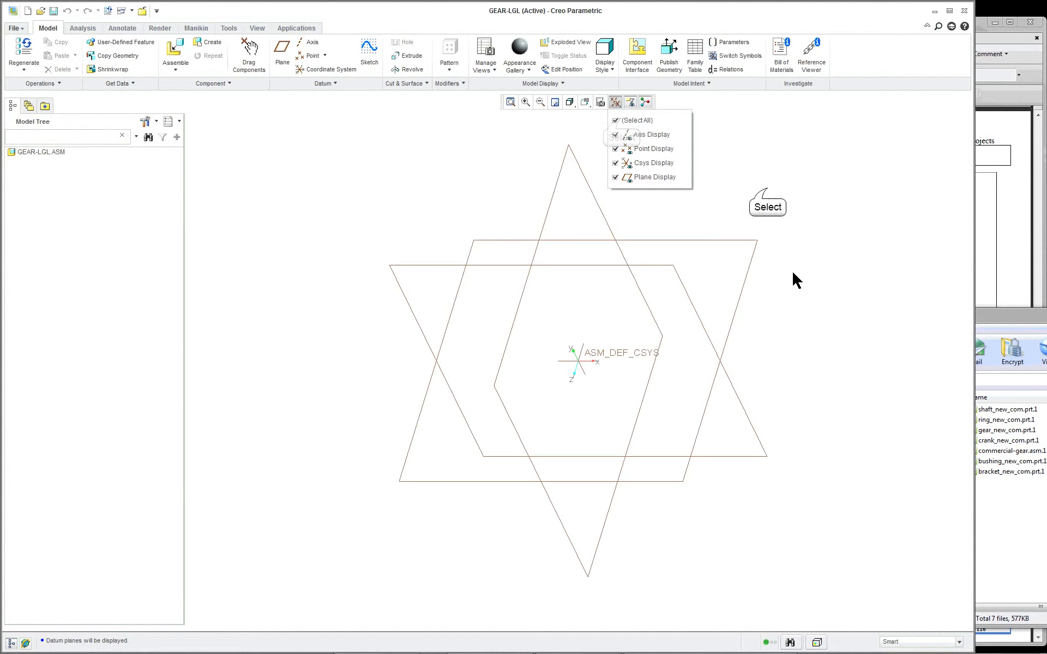
left_click(768, 192)
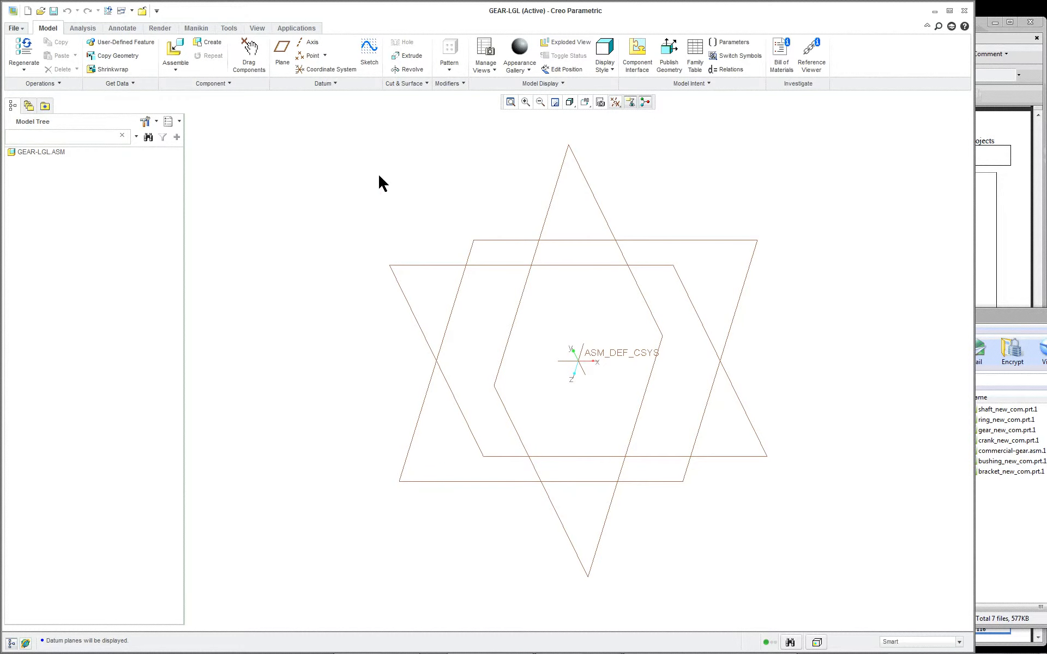
left_click(259, 26)
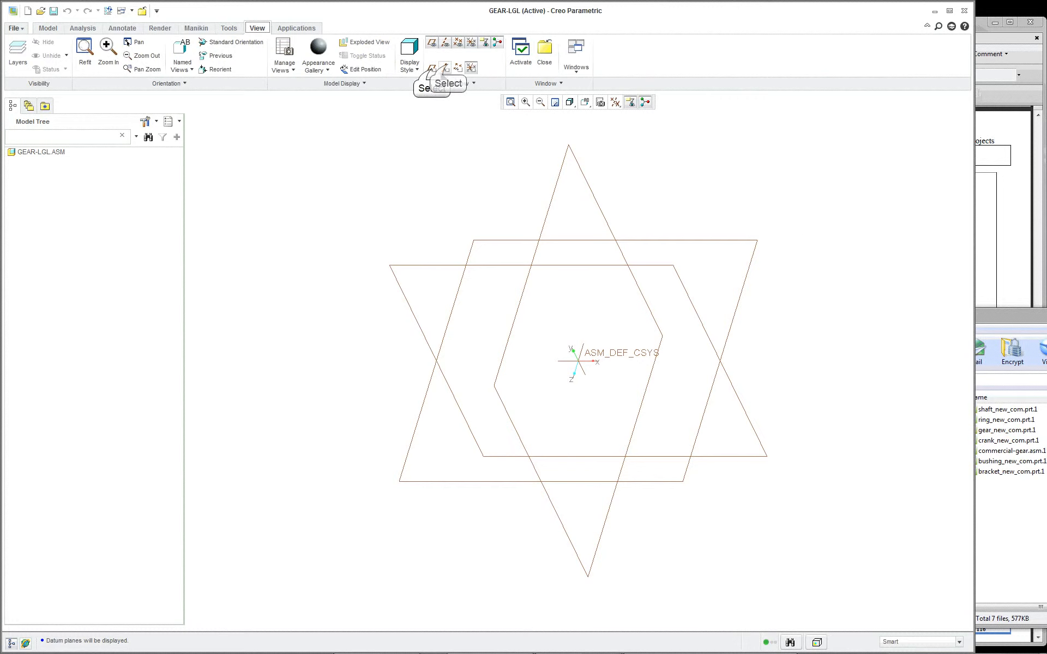
left_click(432, 68)
left_click(458, 67)
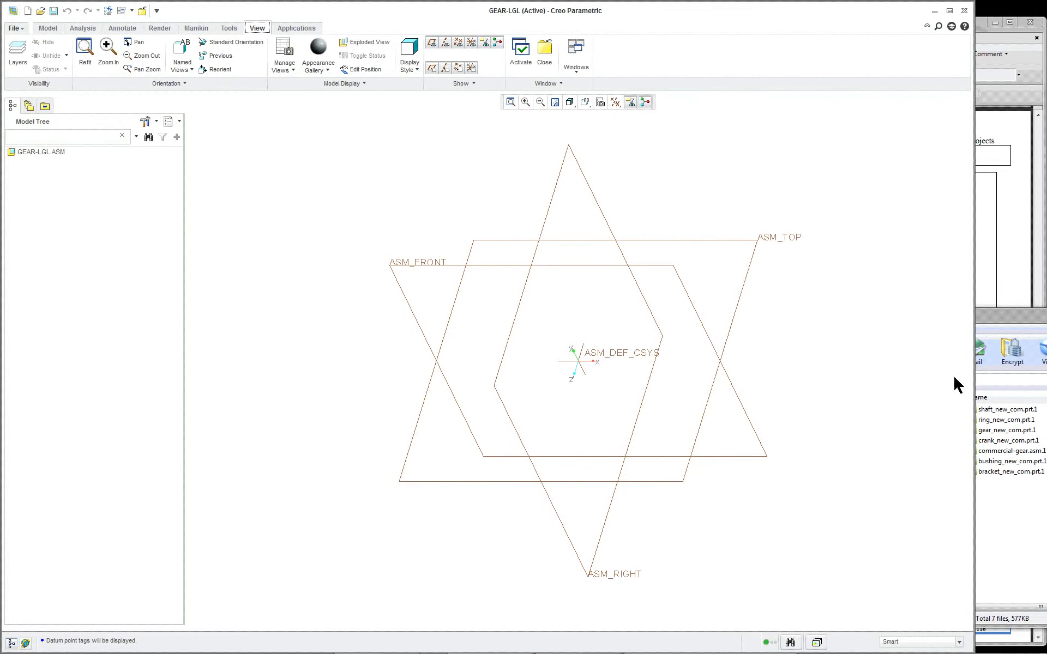
Step: Place bracket_new_com.prt.1 from the gear_asm_commercial archive into the assembly, using the Default constraint
left_click(995, 318)
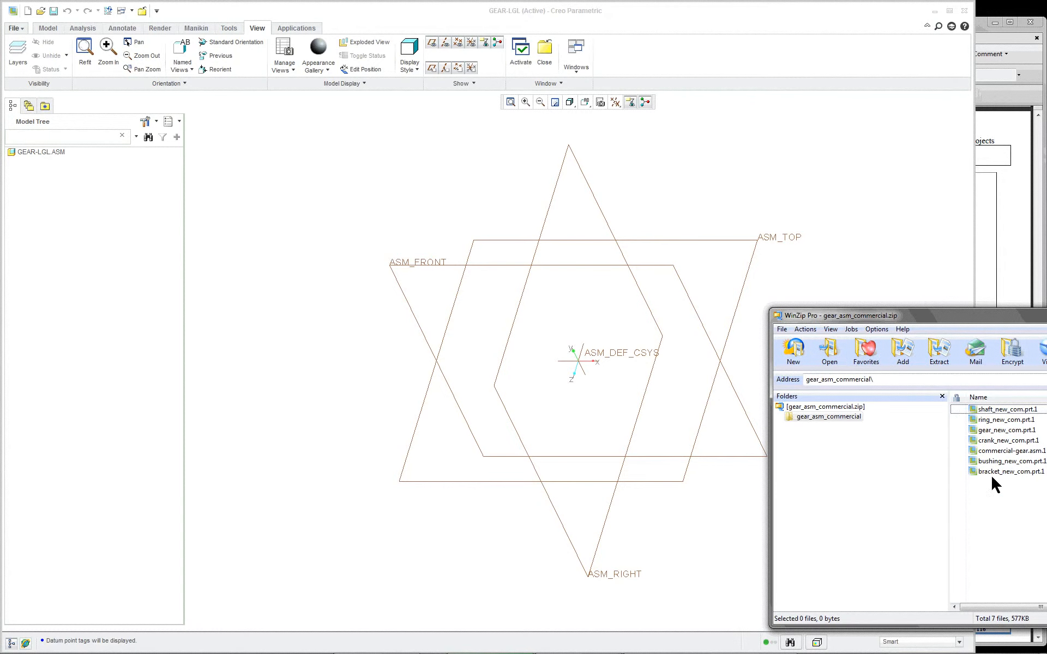
left_click(998, 255)
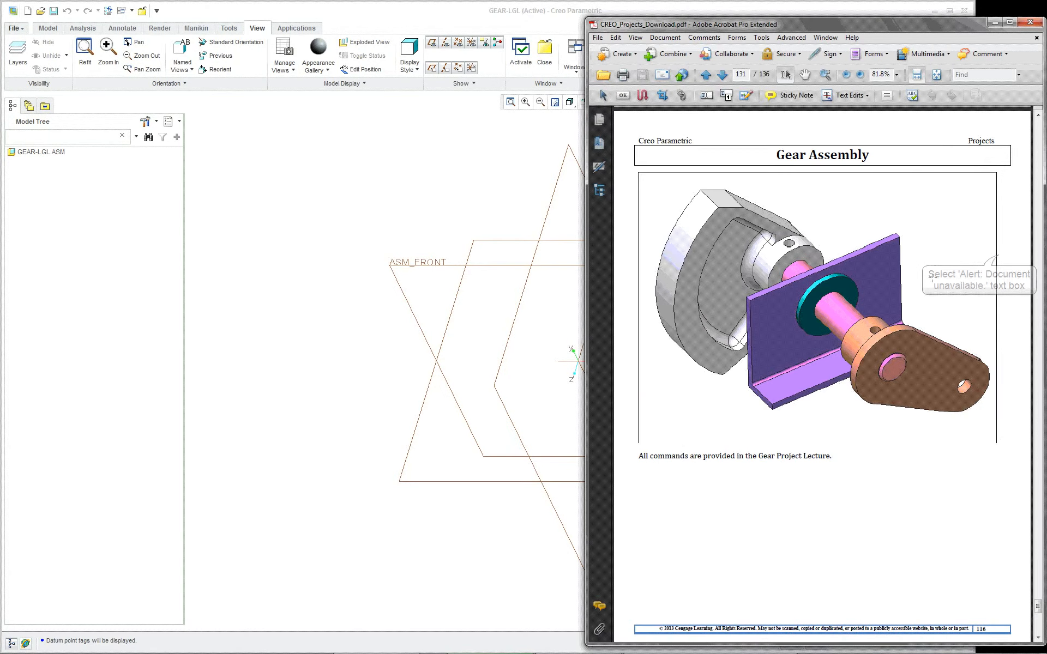
left_click(484, 203)
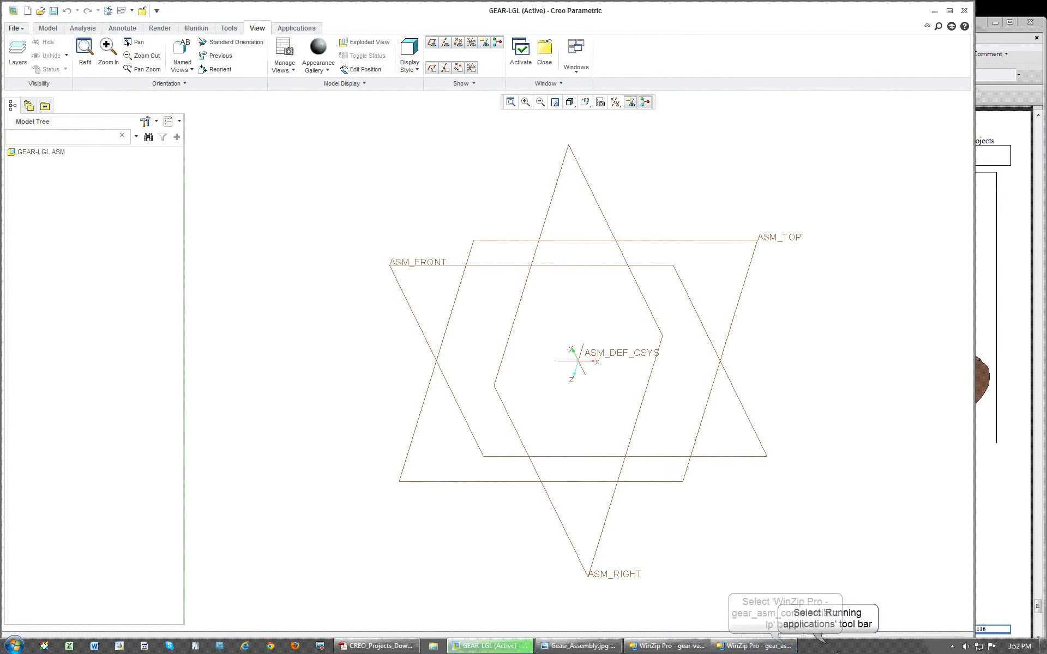
left_click(758, 646)
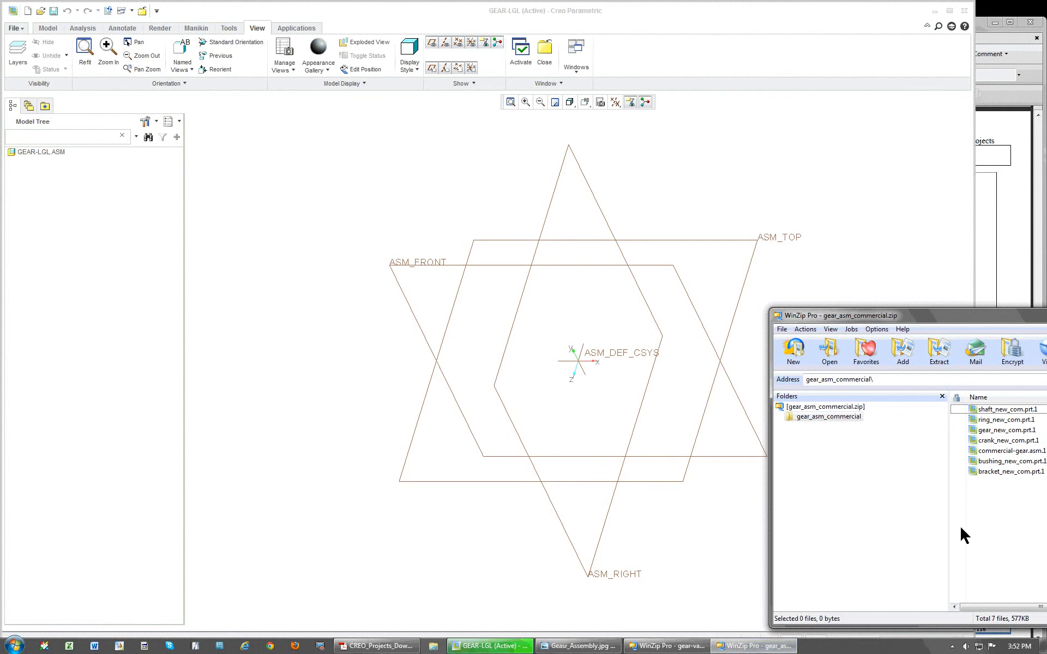
left_click(990, 472)
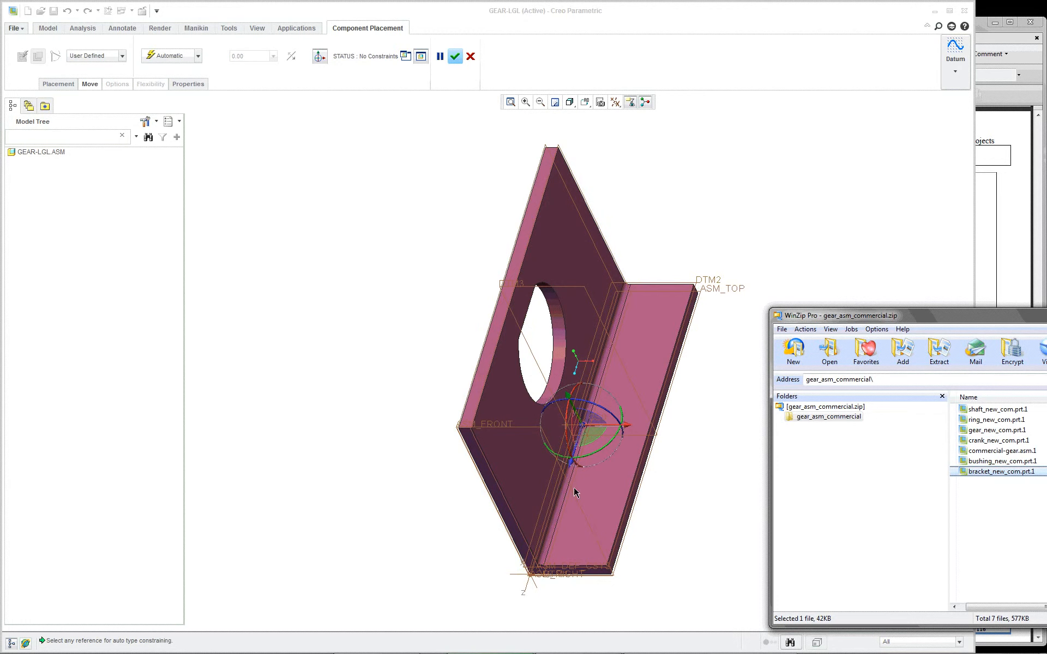
right_click(548, 333)
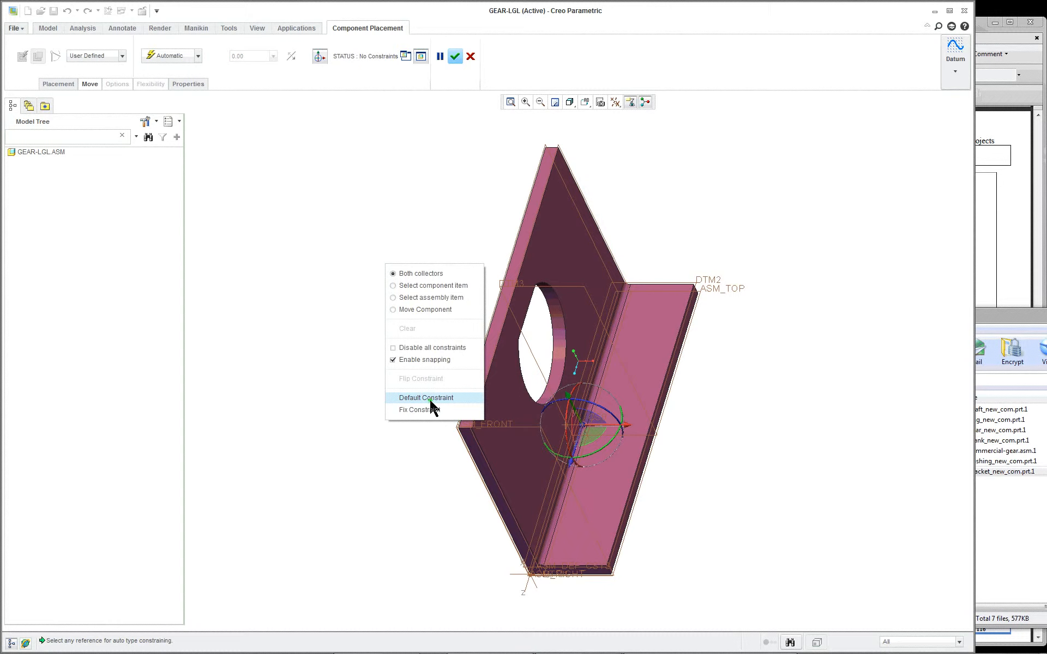
left_click(427, 398)
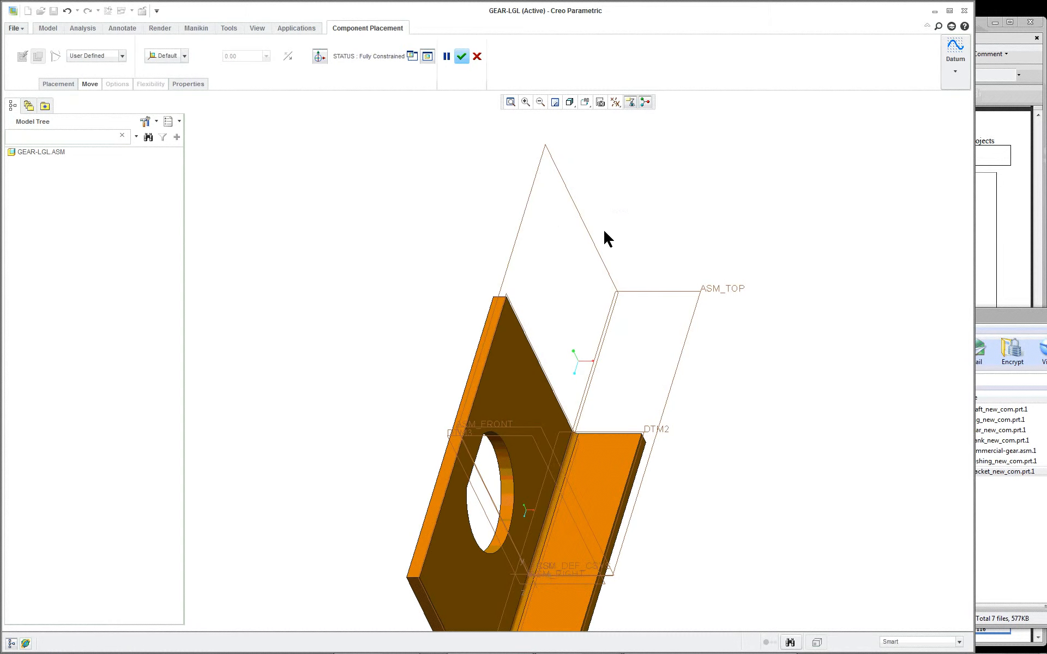
left_click(461, 56)
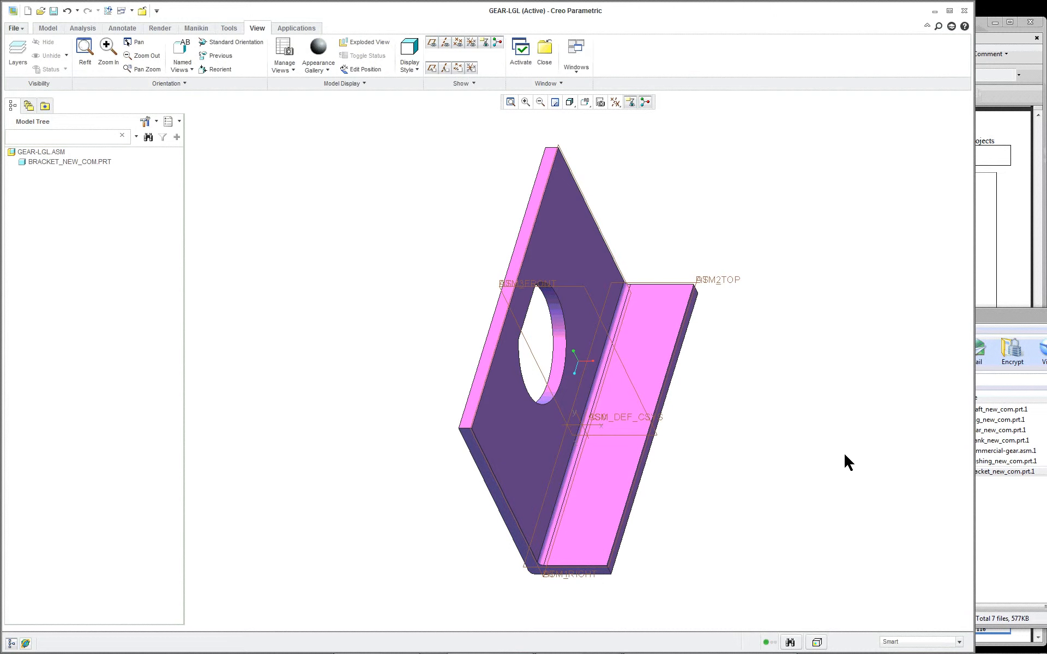
Step: Set the default model orientation to Isometric in the Model Display options
left_click(14, 28)
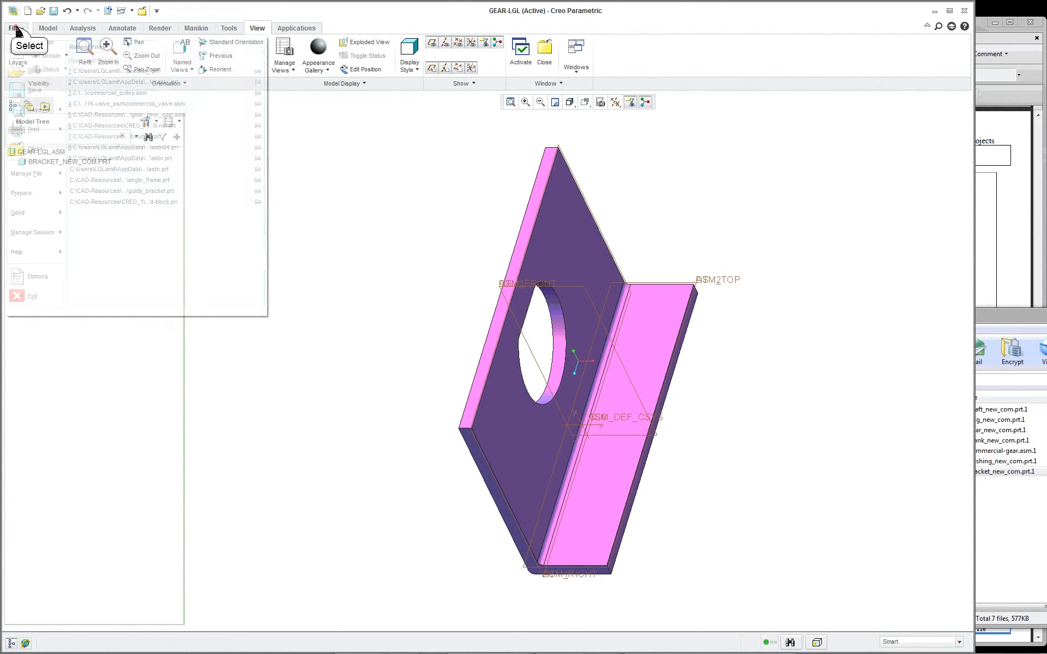
left_click(41, 277)
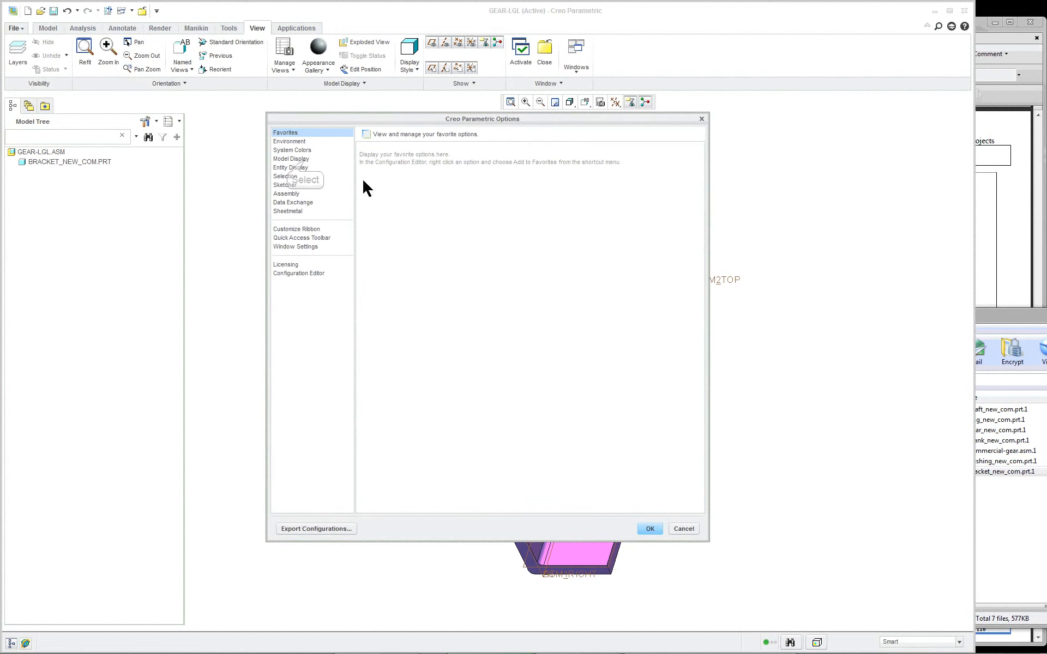
left_click(306, 159)
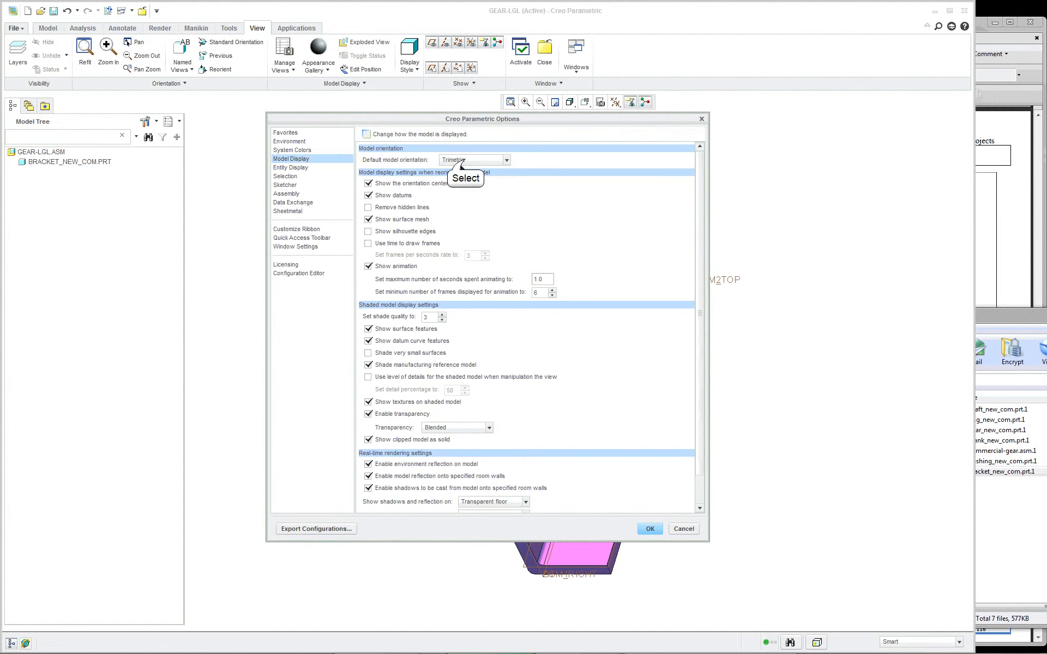
left_click(458, 160)
left_click(465, 171)
left_click(646, 528)
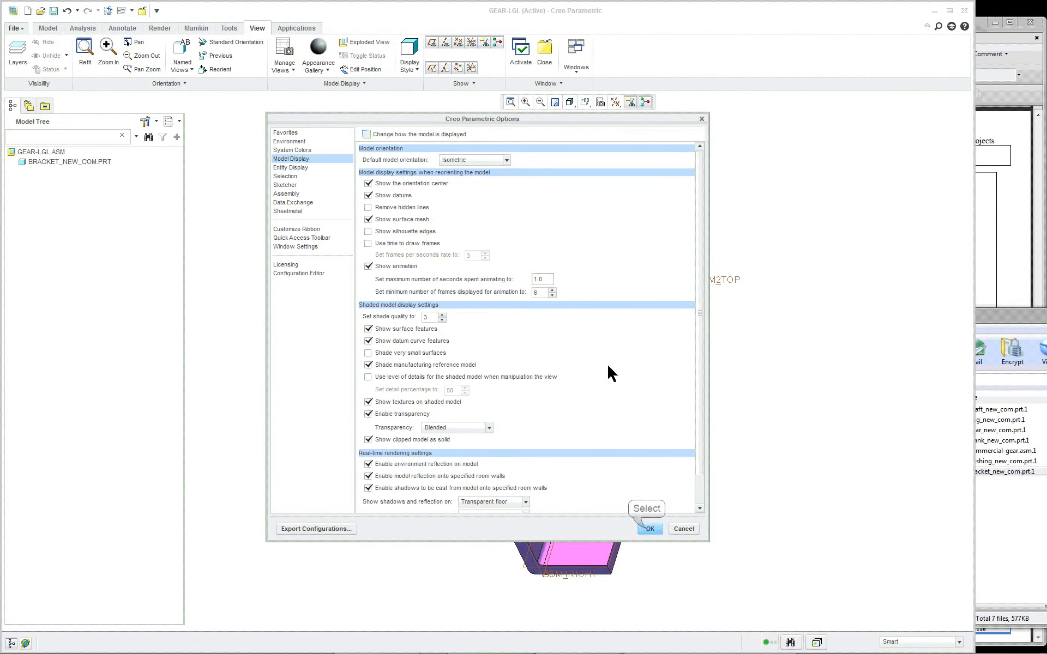
left_click(515, 379)
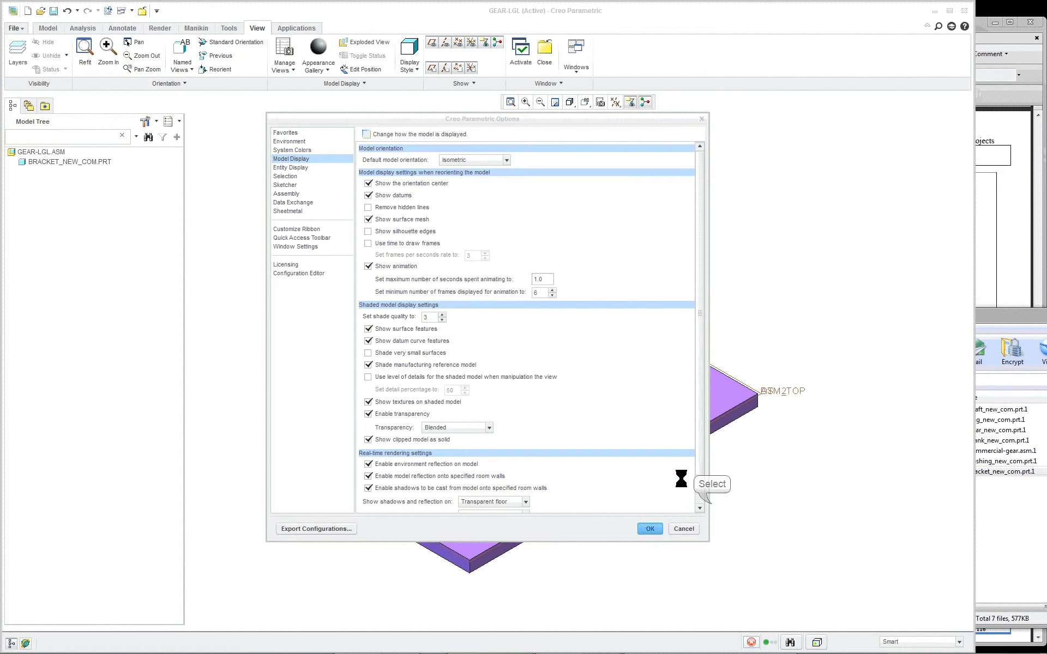
Step: Bring bushing_new_com.prt.1 from the gear_asm_commercial archive into the assembly as the second component
left_click(982, 490)
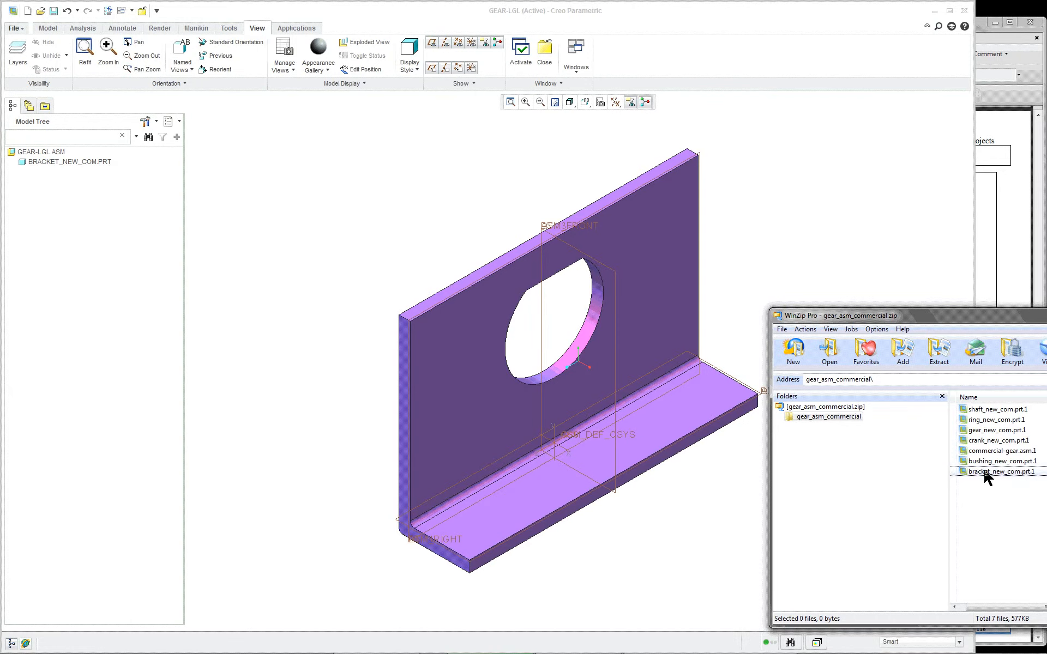
left_click(990, 441)
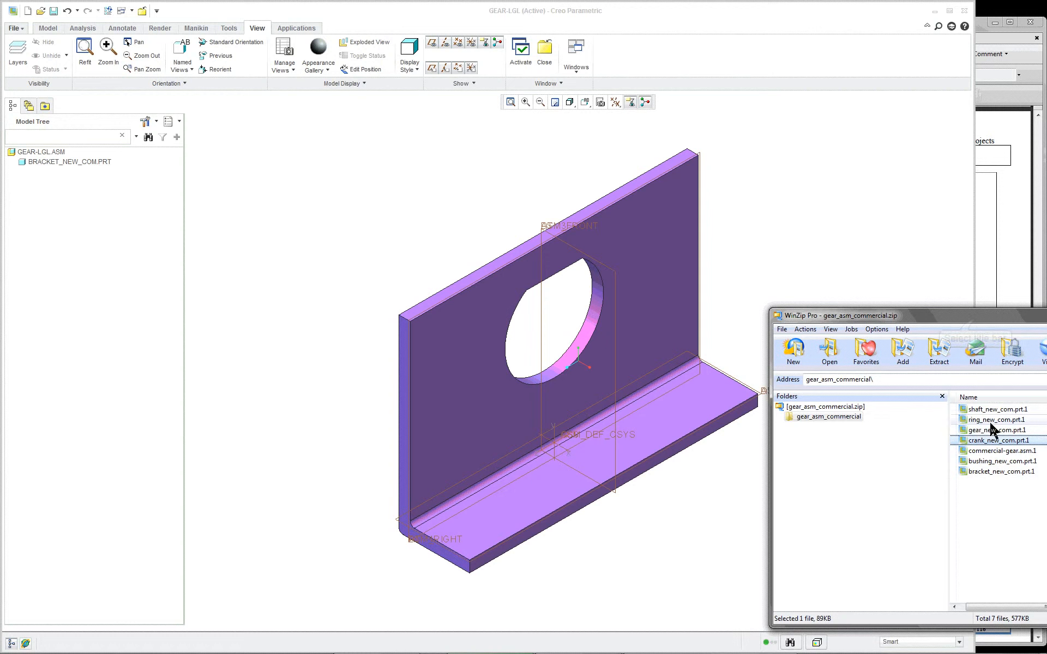
left_click_drag(976, 321, 972, 307)
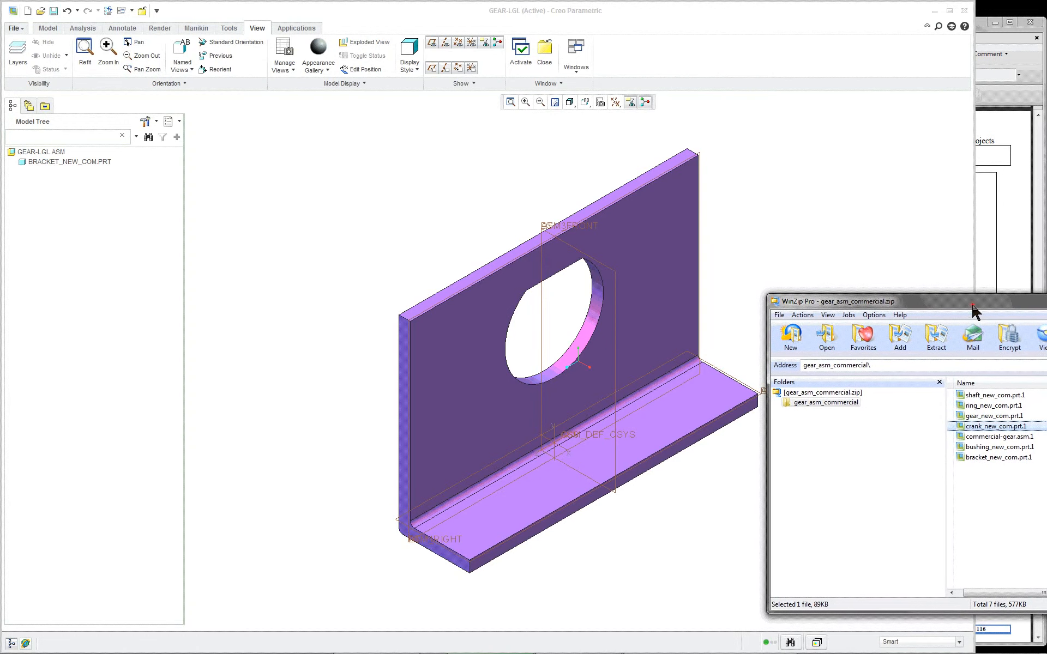
left_click(990, 447)
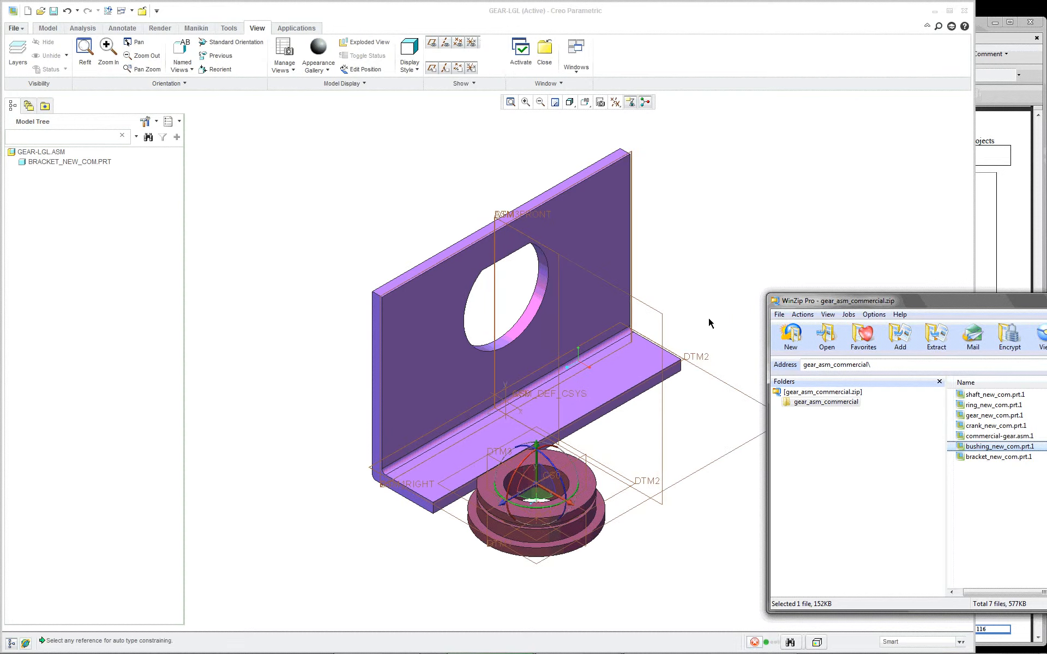
left_click(787, 12)
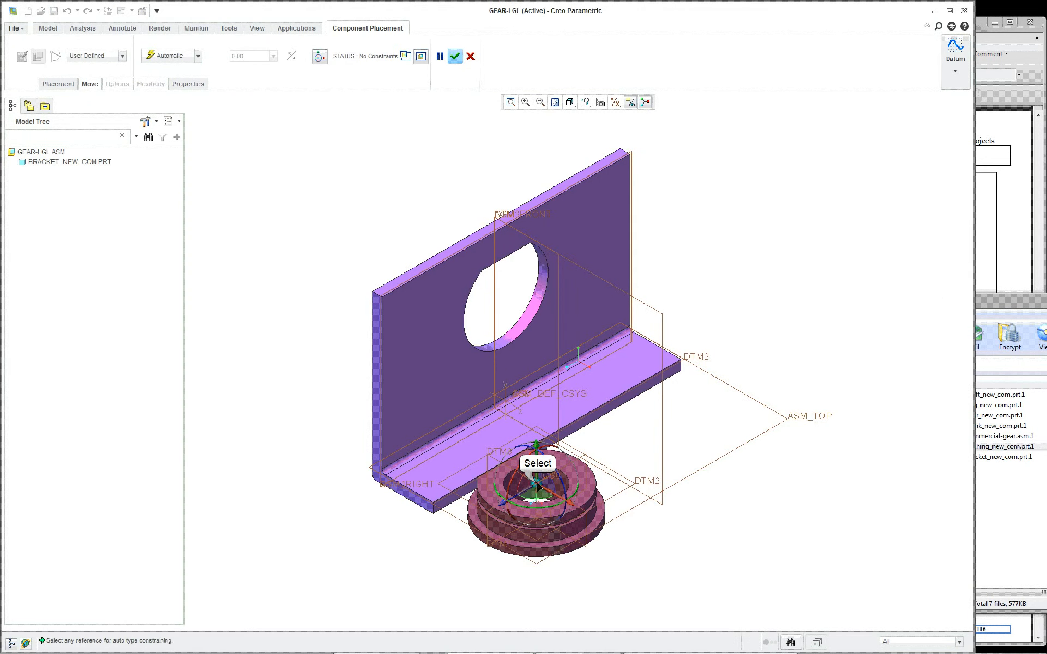
Step: Move the unconstrained bushing beside the bracket and rotate it to line up with the bracket hole, its flat facing up
left_click_drag(539, 487, 751, 219)
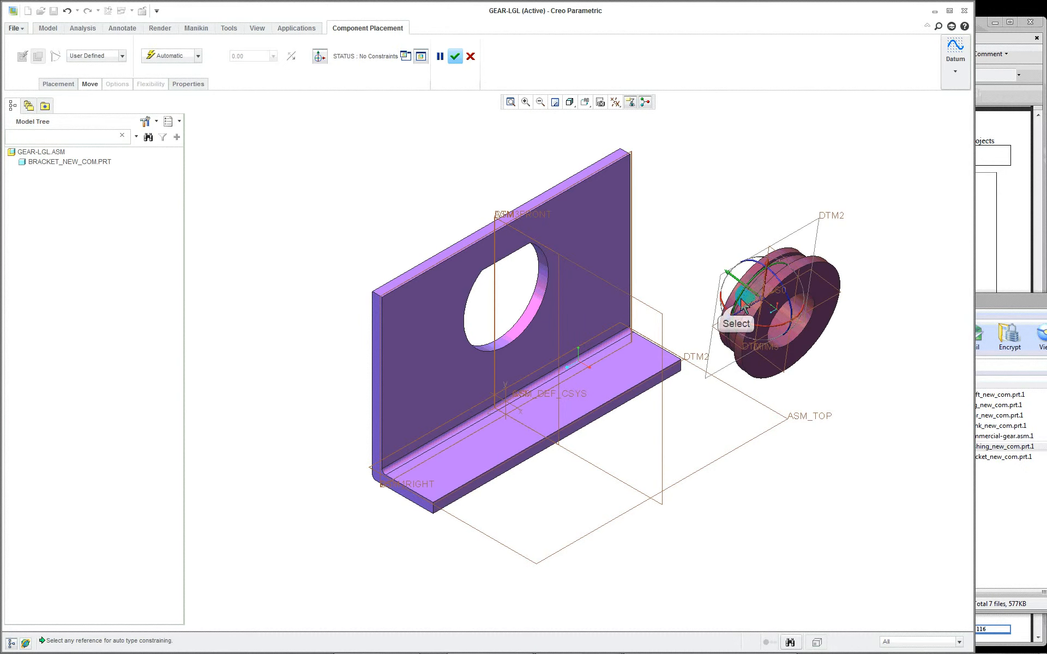
left_click_drag(735, 310, 936, 268)
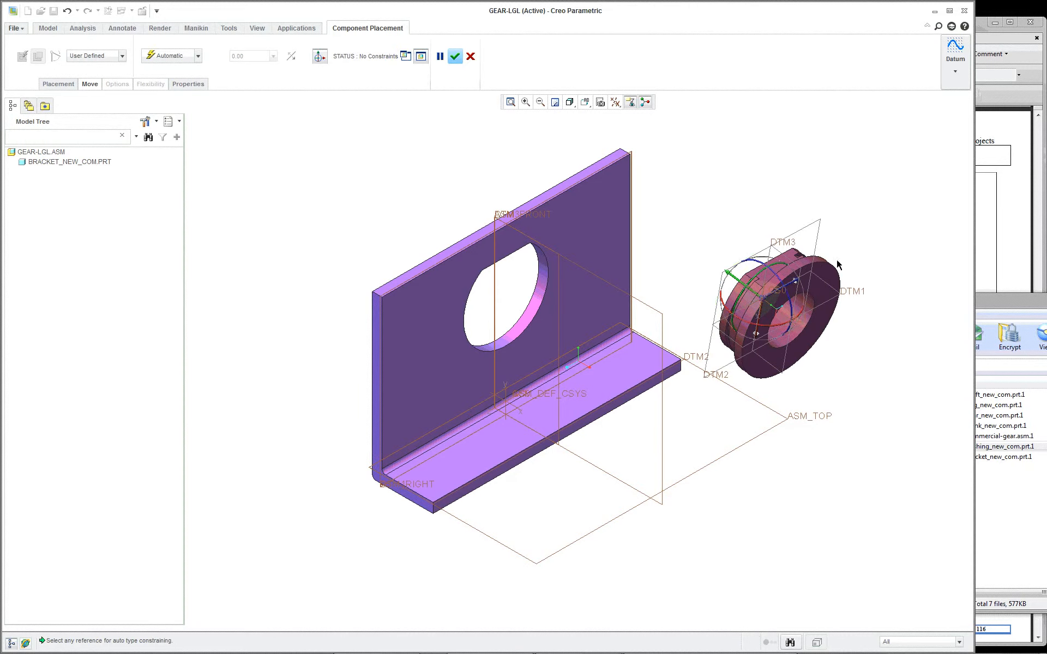
scroll(816, 297, "down", 4)
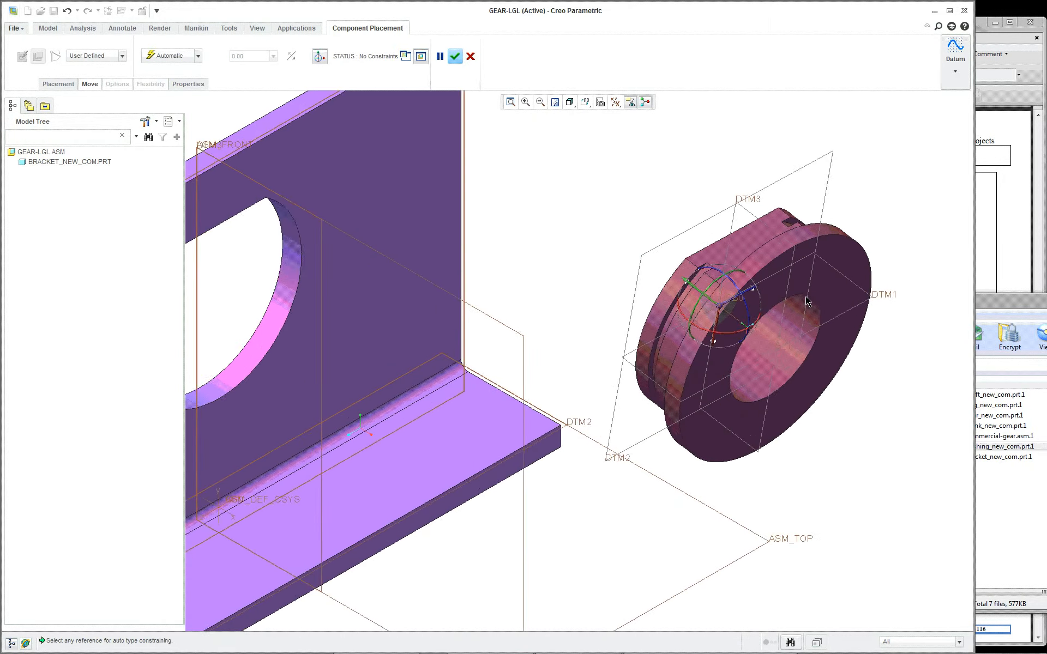
Step: Constrain the bushing's cylindrical surface next to the flange coincident with the curved wall of the bracket hole
scroll(808, 301, "up", 2)
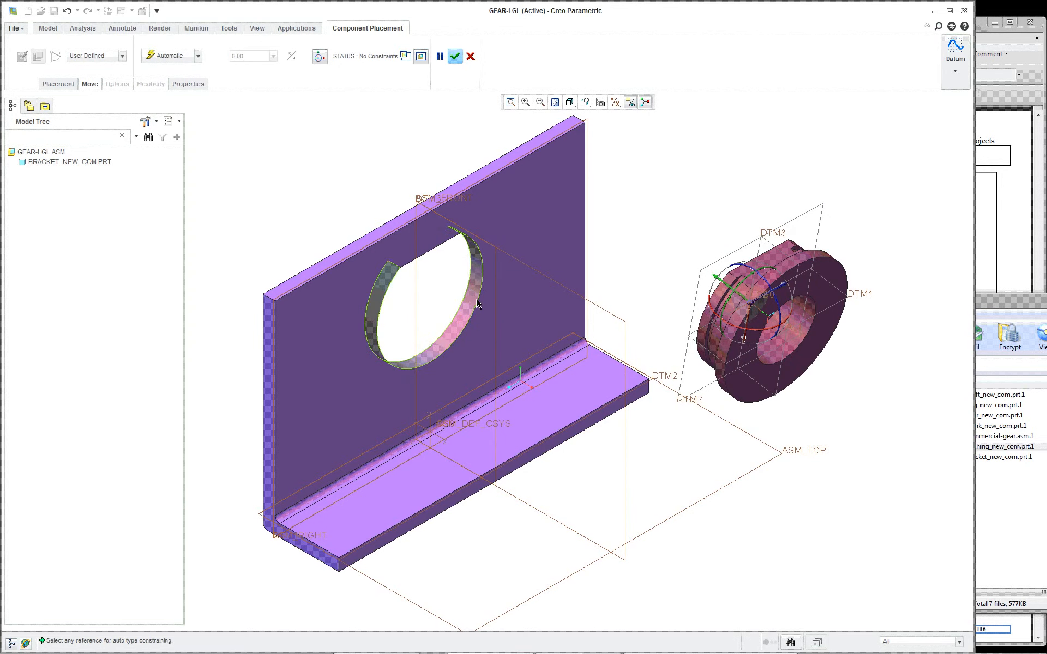
scroll(467, 300, "down", 6)
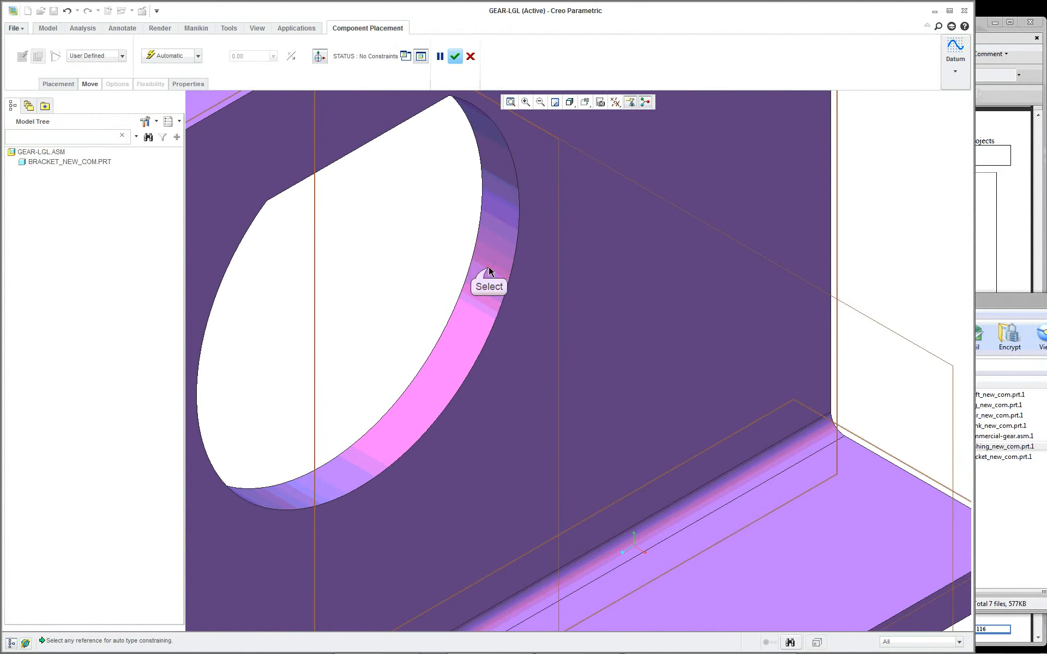
left_click(490, 271)
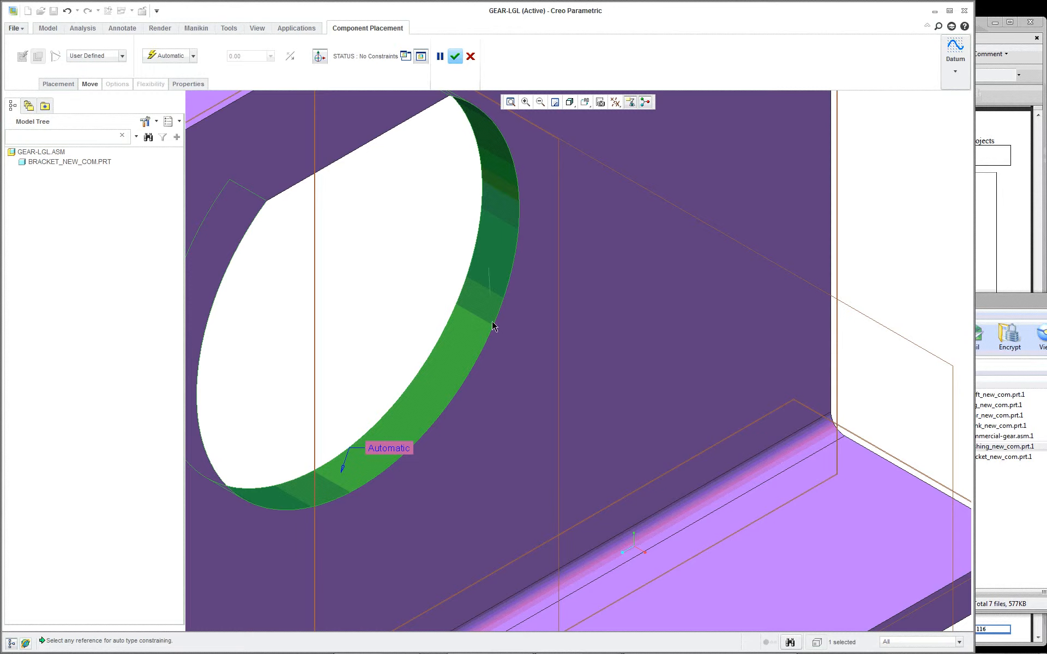
scroll(492, 326, "up", 5)
middle_click_drag(665, 355, 730, 378)
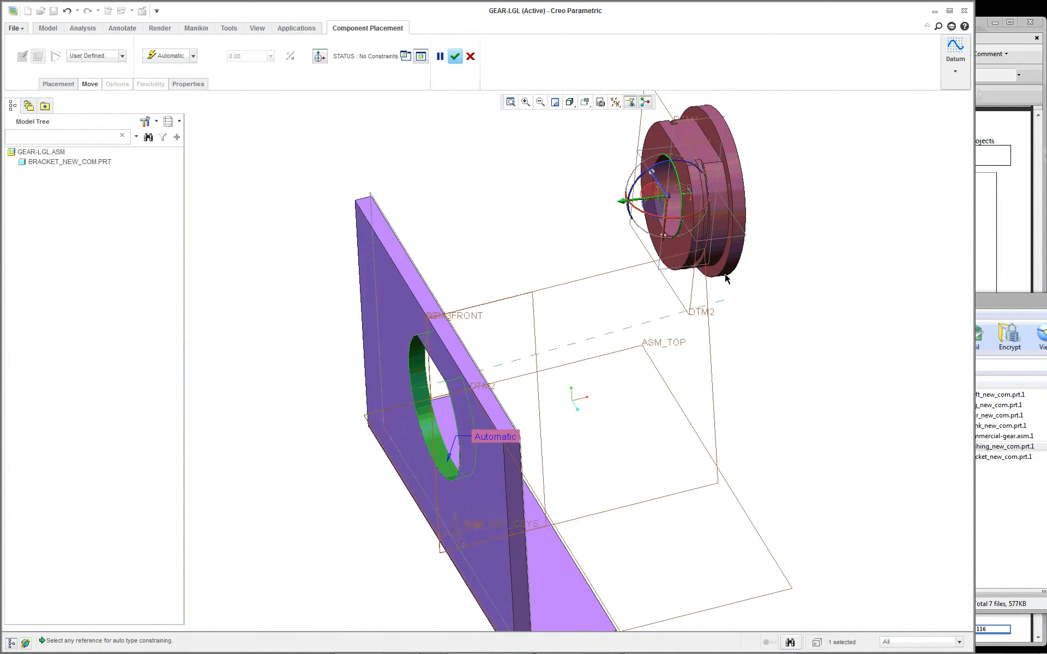
scroll(720, 212, "down", 5)
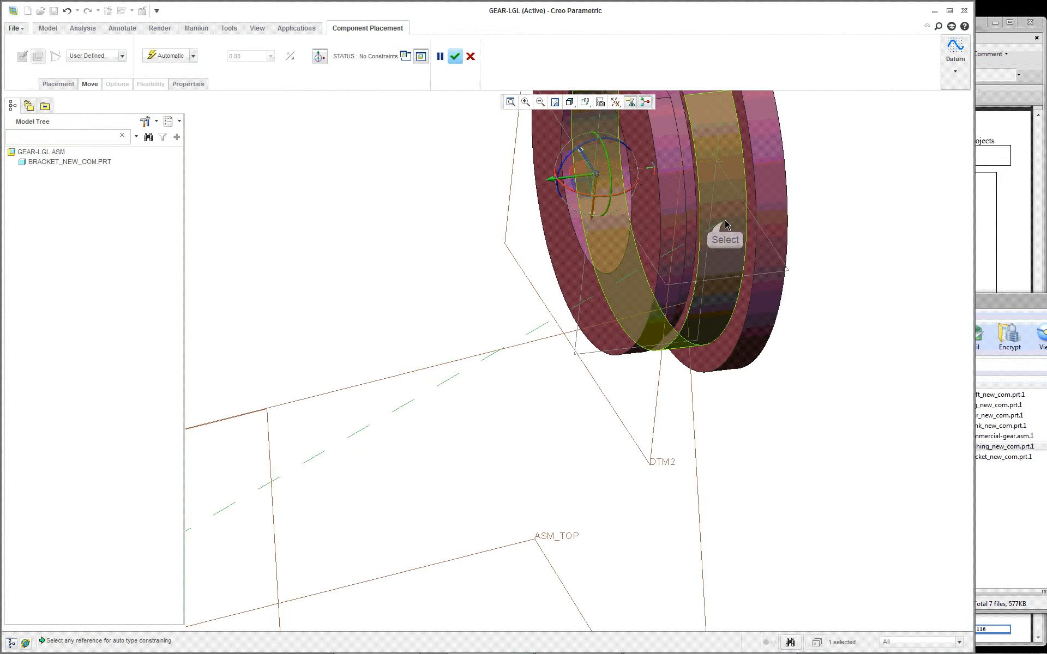
left_click(726, 224)
scroll(712, 240, "up", 4)
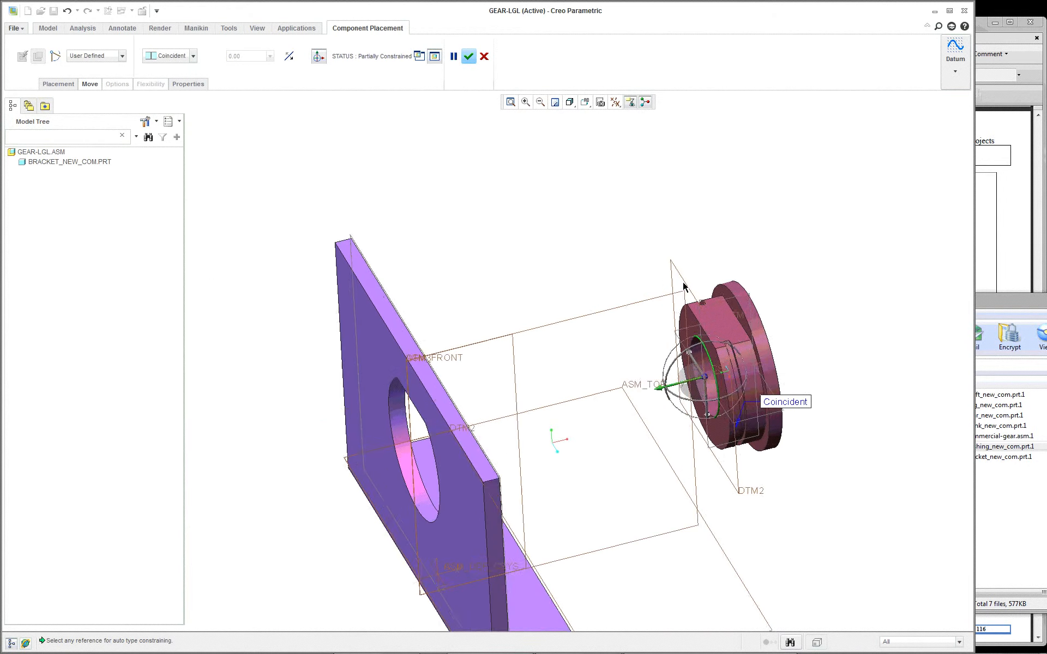
Step: Constrain the inner face of the bushing's flange coincident with the bracket's upright face on the base side
scroll(684, 286, "up", 1)
scroll(728, 347, "down", 6)
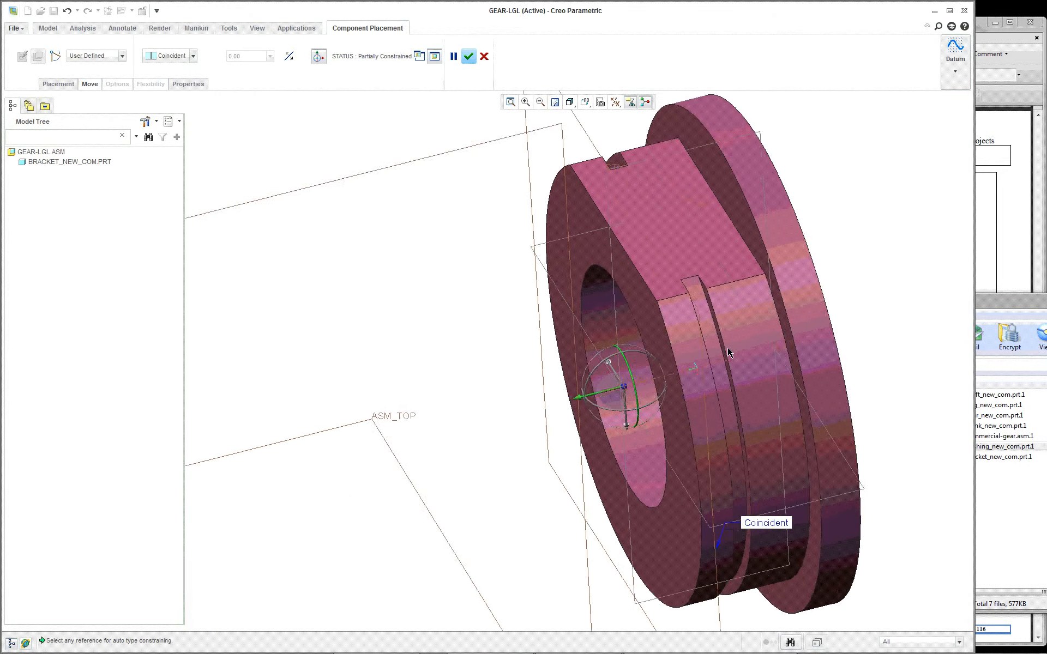
scroll(727, 346, "up", 3)
scroll(737, 346, "down", 2)
middle_click_drag(745, 346, 753, 347)
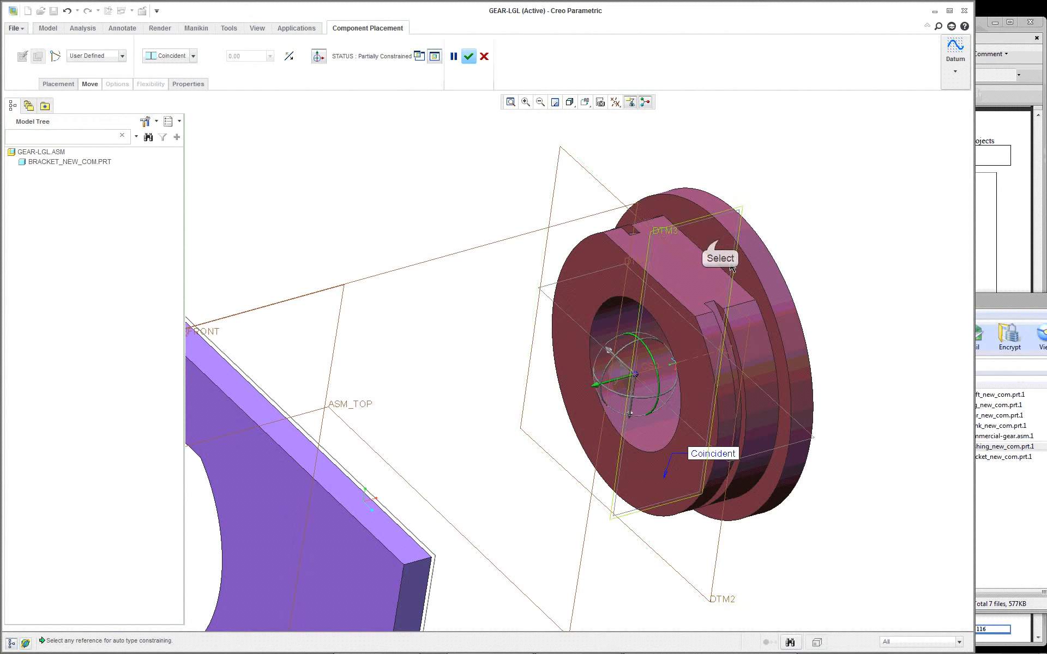
left_click(721, 243)
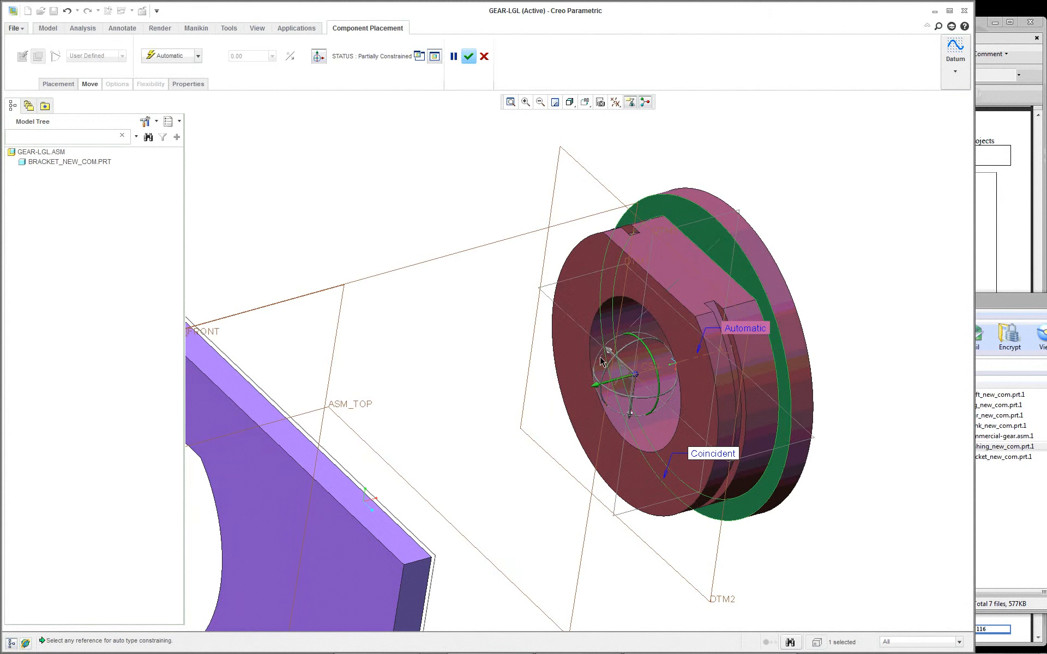
middle_click_drag(600, 357, 481, 366)
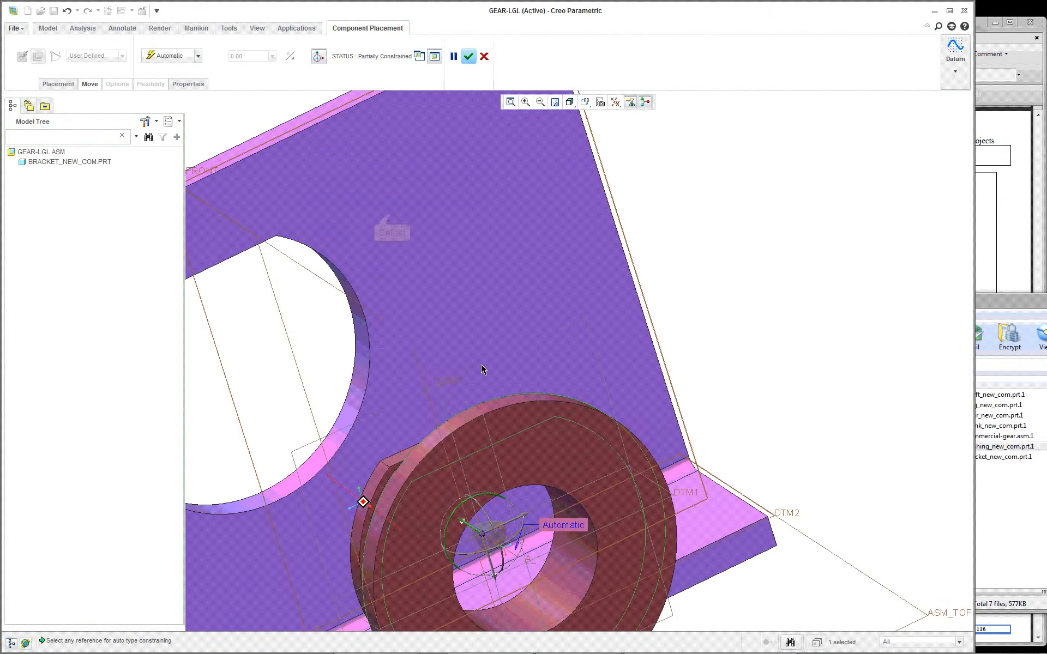
left_click(392, 214)
scroll(412, 262, "down", 3)
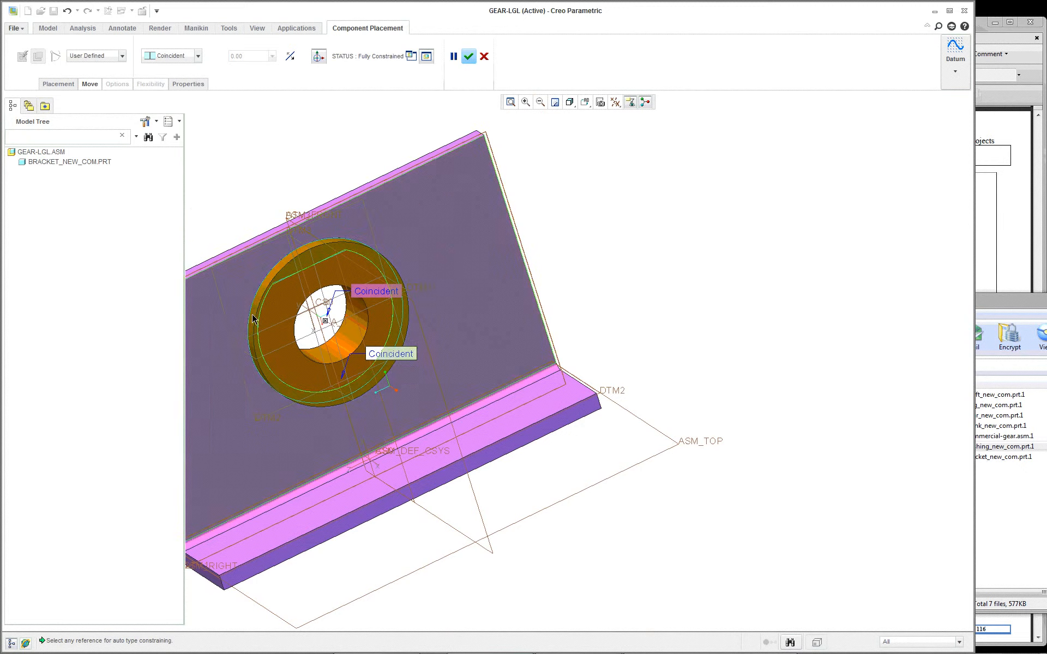
scroll(253, 319, "down", 3)
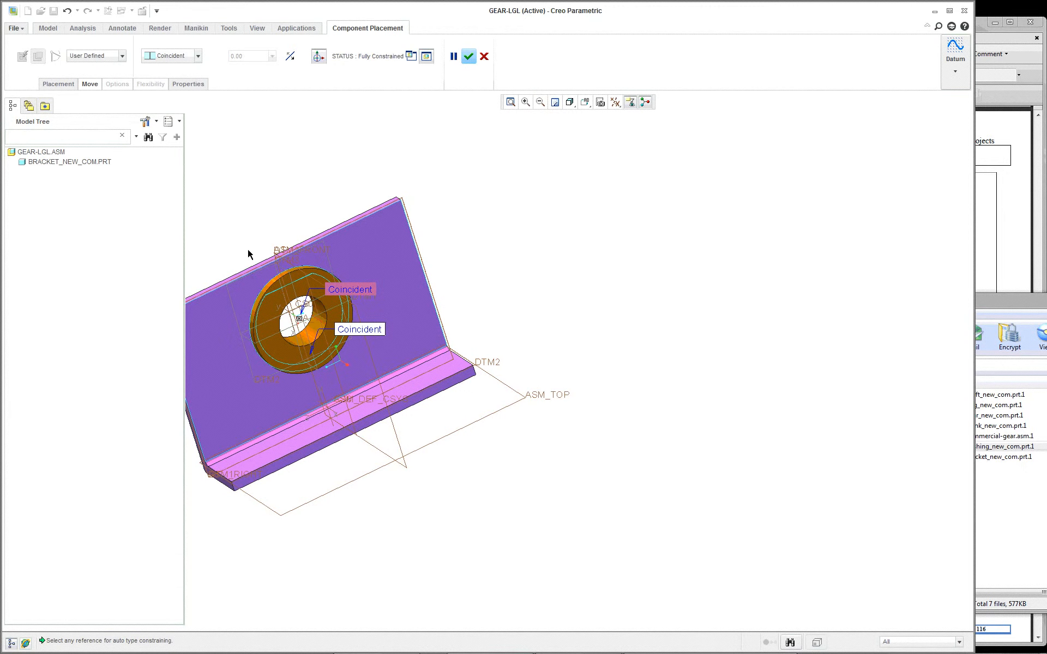
Step: Turn off Allow Assumptions in the bushing's placement and rotate the bushing about the hole axis so its flat tilts
left_click(591, 108)
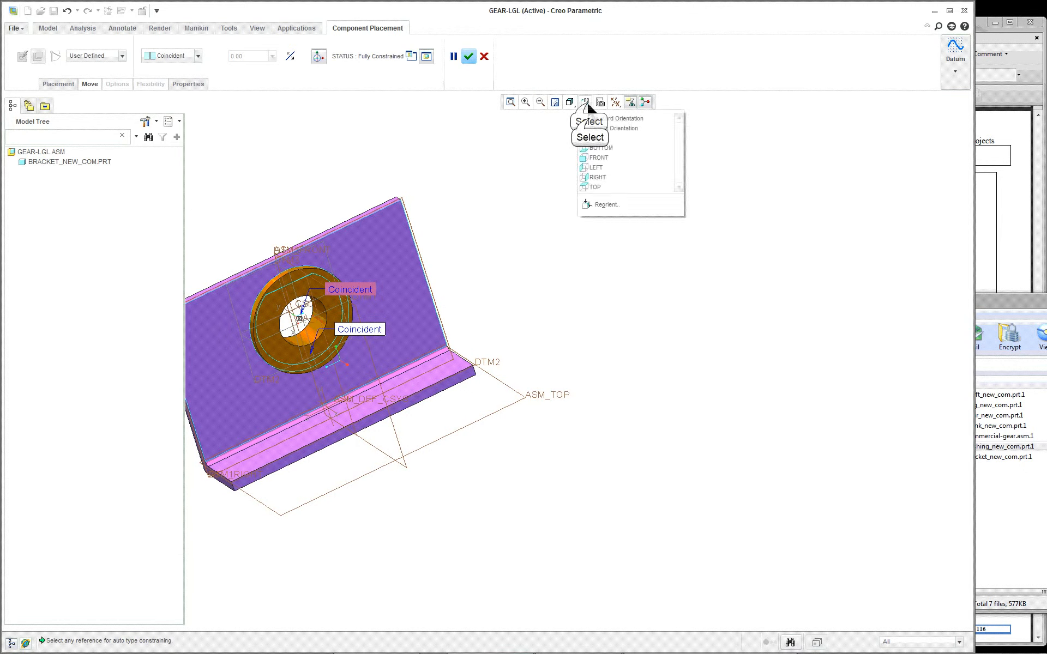
left_click(611, 113)
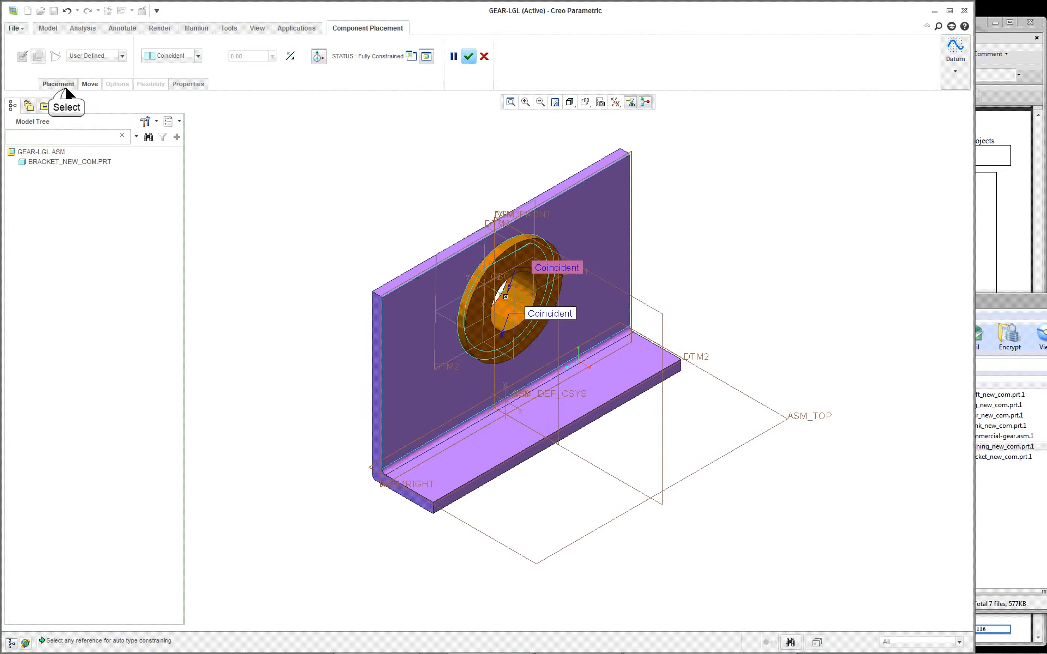
left_click(58, 84)
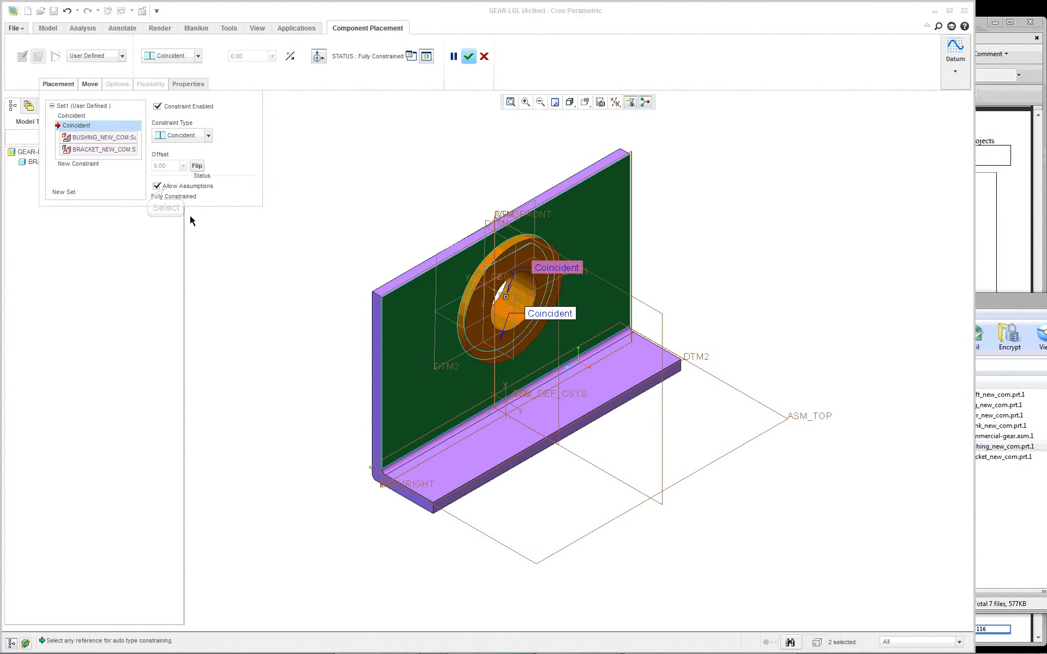
left_click(157, 187)
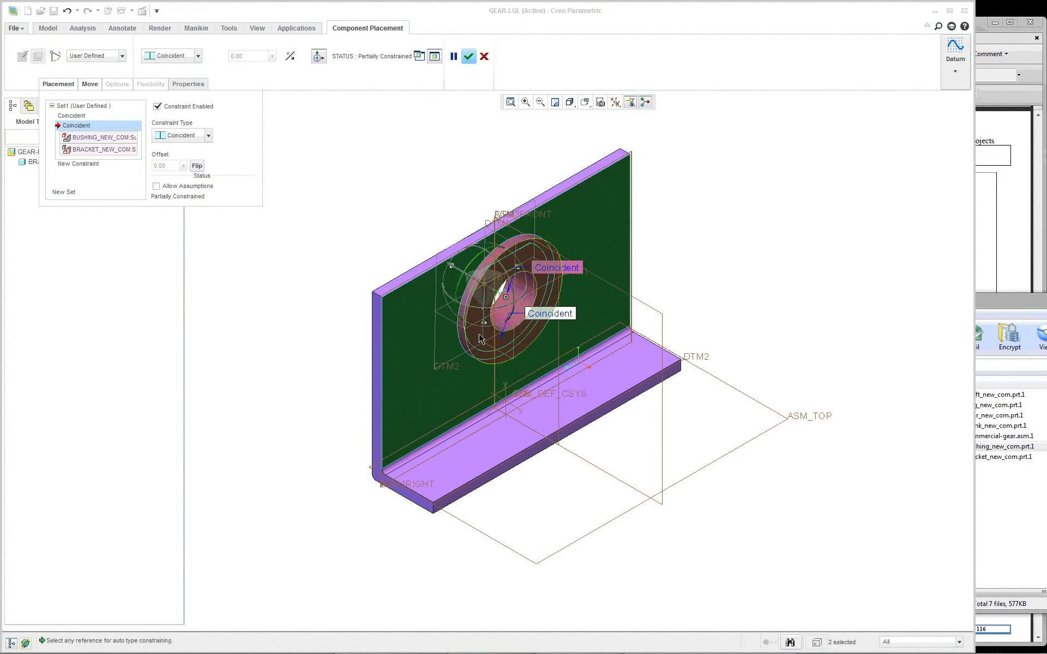
mouse_move(385, 324)
middle_mouse_down()
mouse_move(465, 307)
mouse_move(578, 358)
mouse_move(523, 401)
middle_mouse_up()
scroll(524, 401, "up", 3)
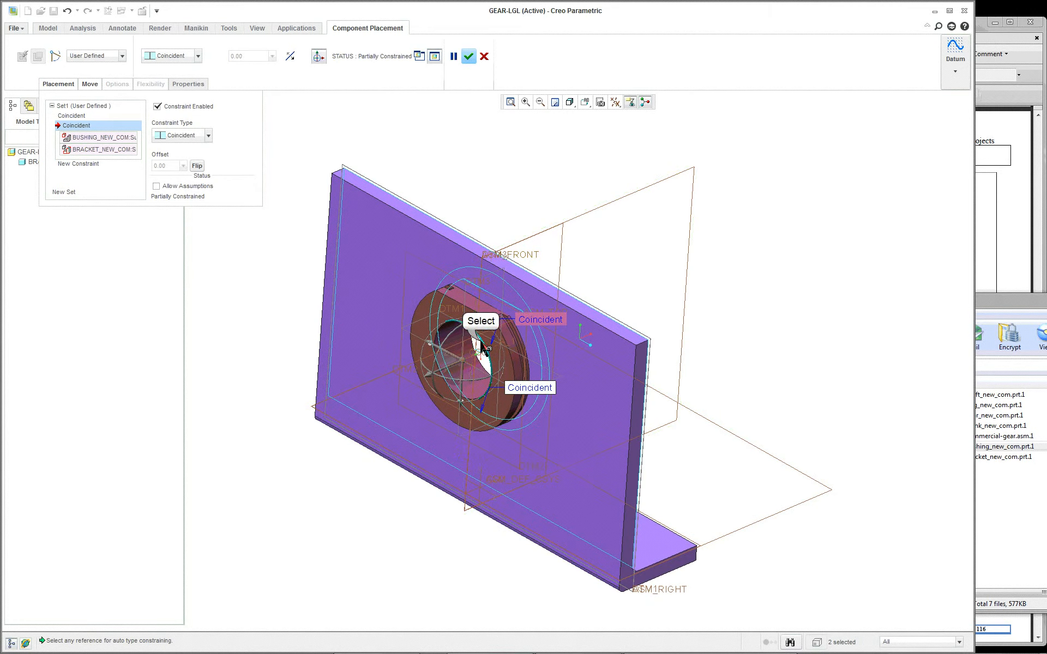
mouse_move(486, 343)
left_mouse_down("ctrl+alt")
mouse_move(481, 355)
mouse_move(448, 309)
mouse_move(479, 341)
mouse_move(480, 360)
mouse_move(474, 343)
mouse_move(471, 359)
mouse_move(478, 343)
mouse_move(490, 357)
left_mouse_up("ctrl+alt")
scroll(491, 358, "down", 2)
scroll(492, 361, "down", 2)
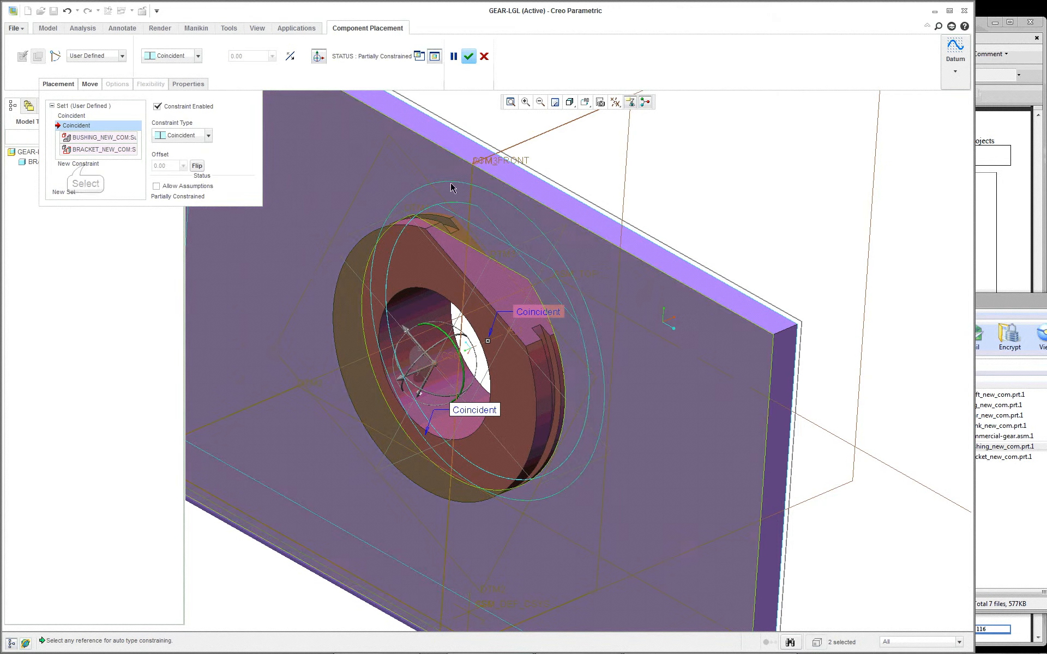
Step: Add a third constraint that makes the bushing's flat Parallel to the flat surface of the bracket hole
left_click(85, 164)
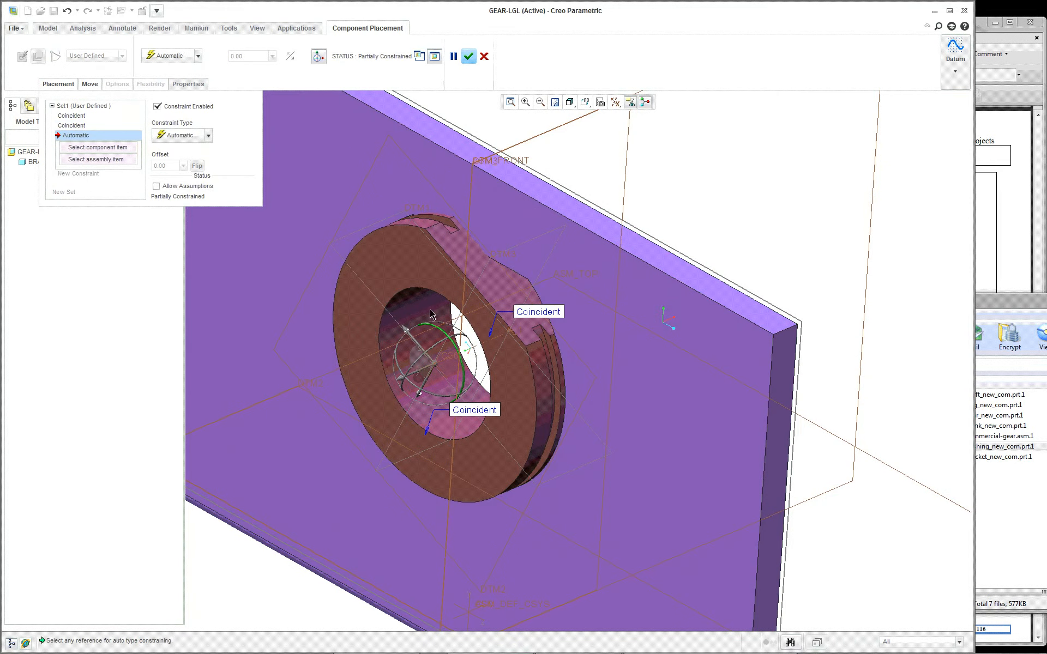
left_click(451, 254)
right_click(483, 249)
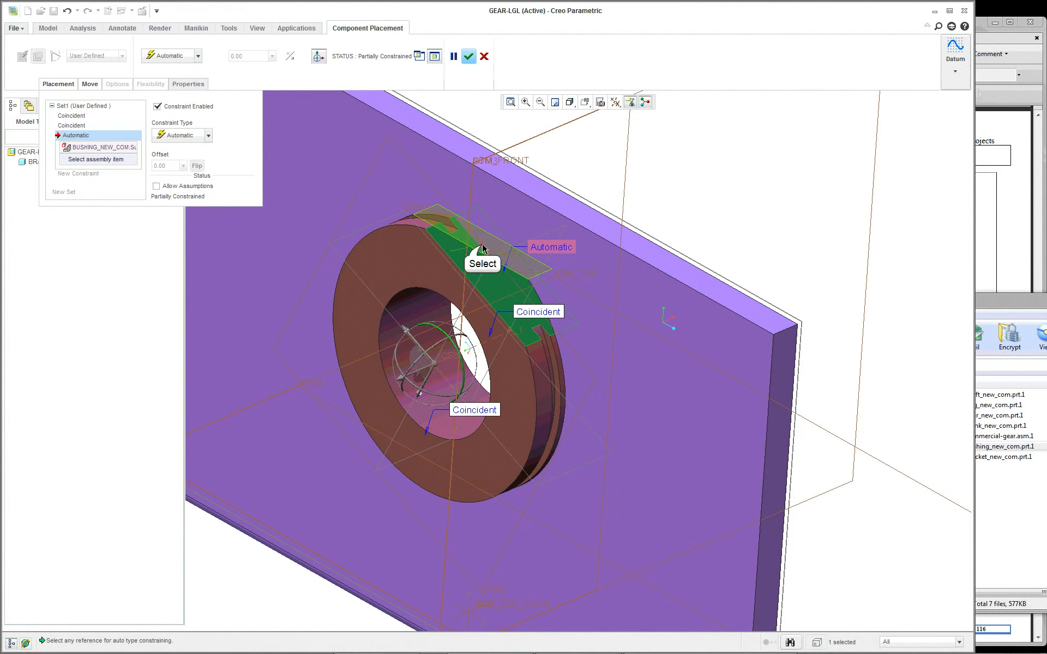
left_click(183, 167)
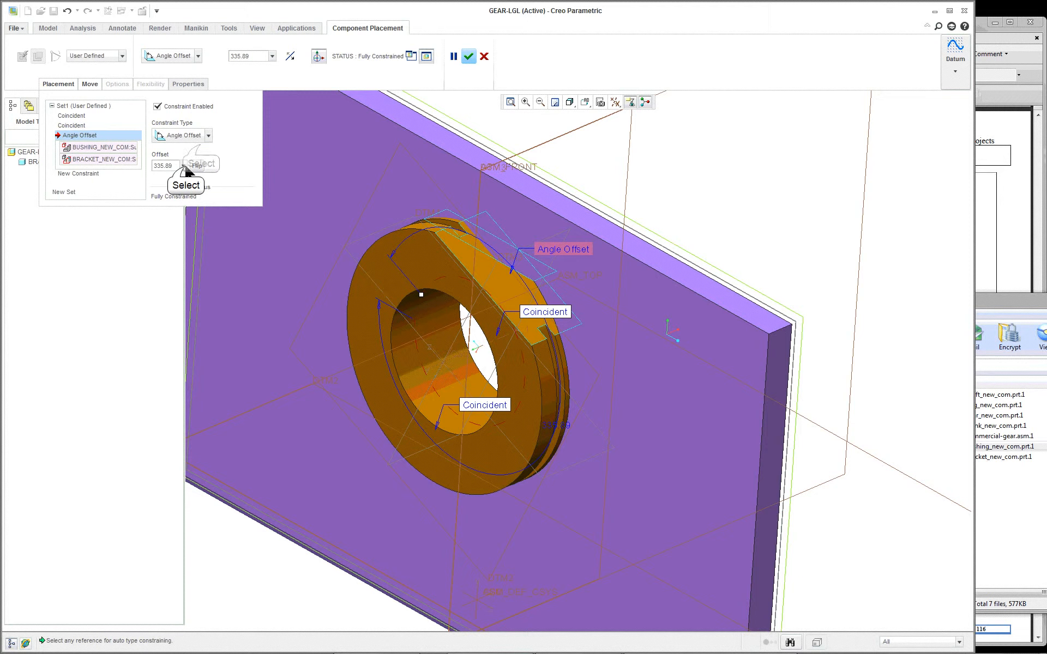
left_click(186, 171)
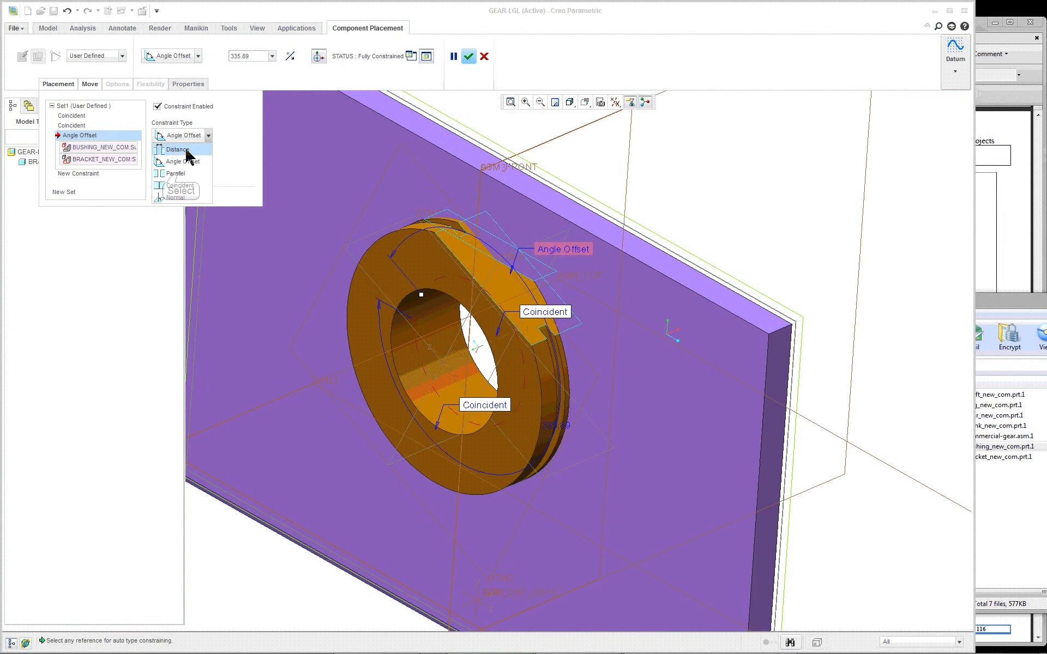
left_click(180, 174)
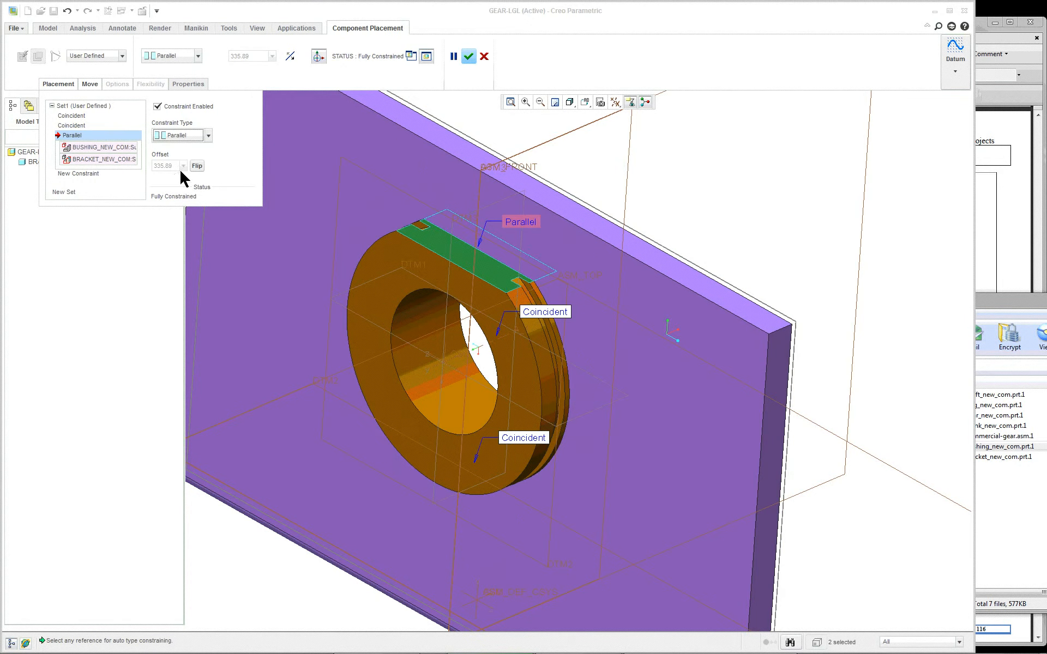
Step: Accept the bushing placement and return the assembly to its standard orientation
scroll(627, 196, "up", 1)
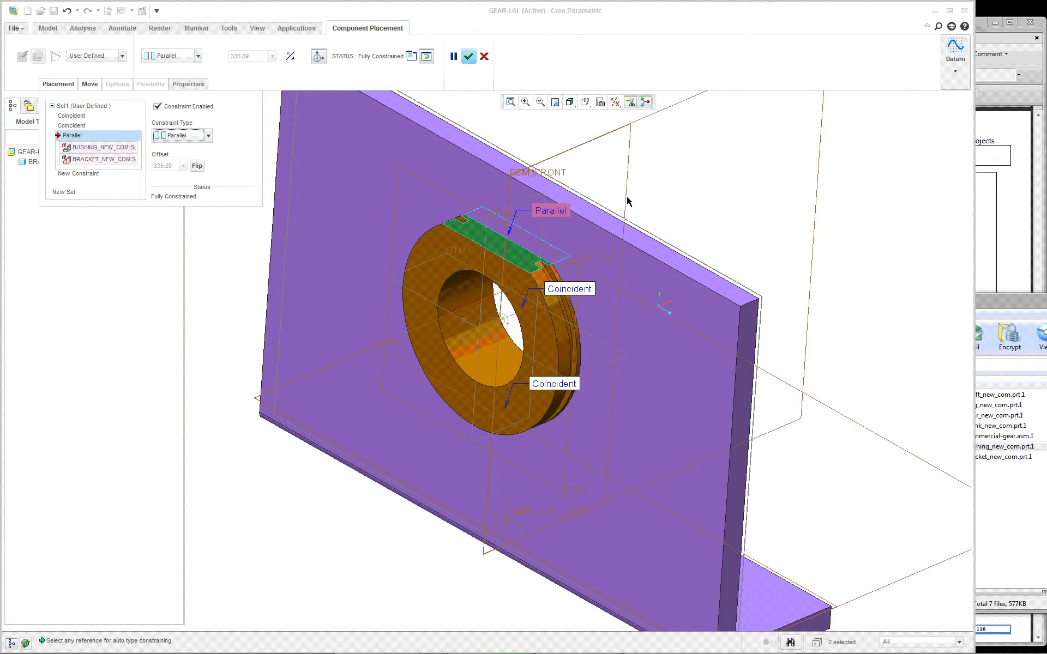
mouse_move(628, 202)
middle_mouse_down()
mouse_move(589, 196)
mouse_move(656, 183)
mouse_move(584, 175)
mouse_move(514, 142)
middle_mouse_up()
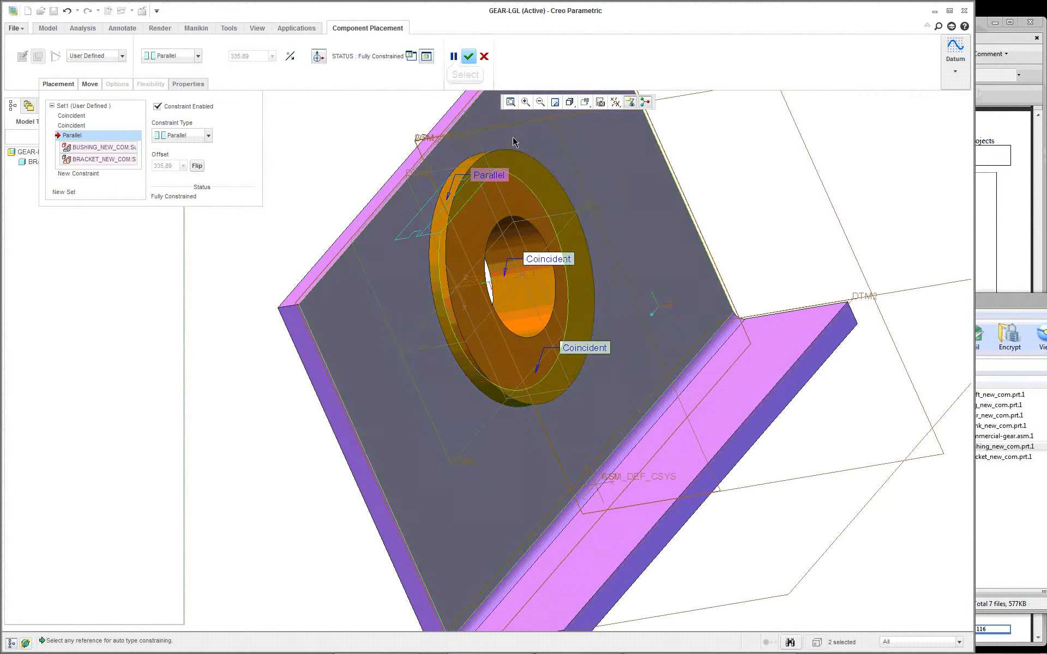
left_click(467, 57)
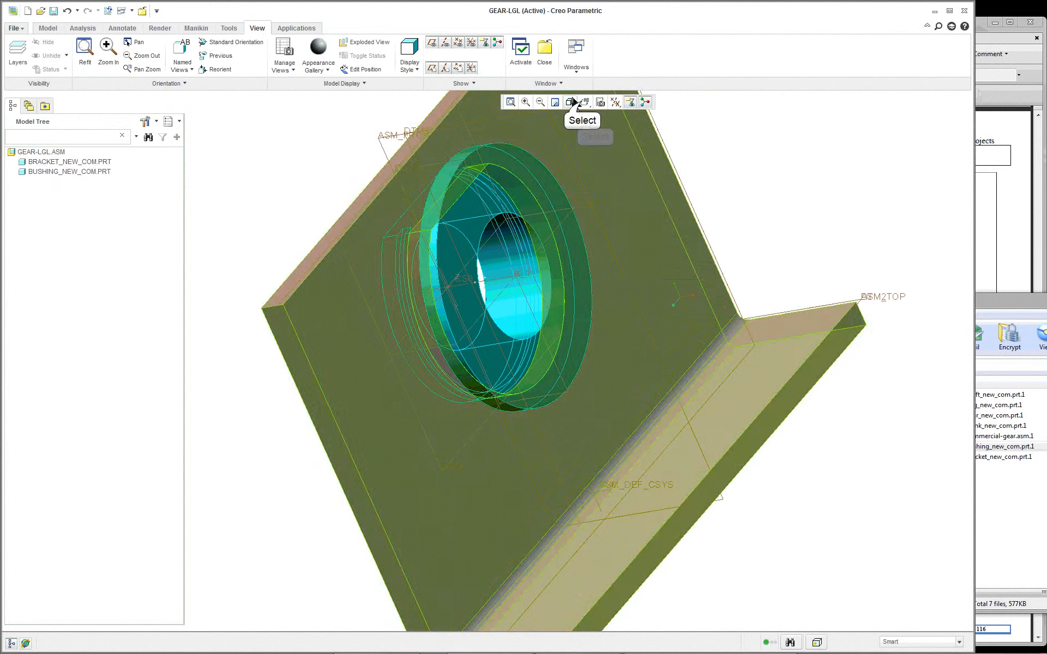
left_click(583, 103)
left_click(594, 121)
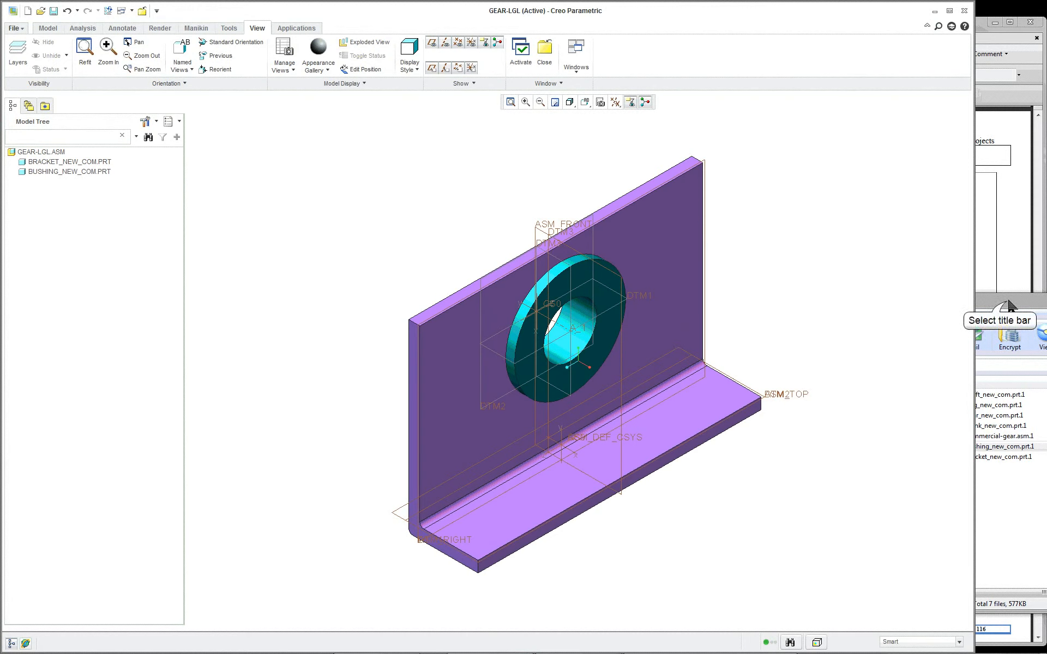
Step: Bring ring_new_com.prt.1 from the gear_asm_commercial archive into the assembly and move it behind the bracket, facing the bushing's grooved end
left_click(990, 301)
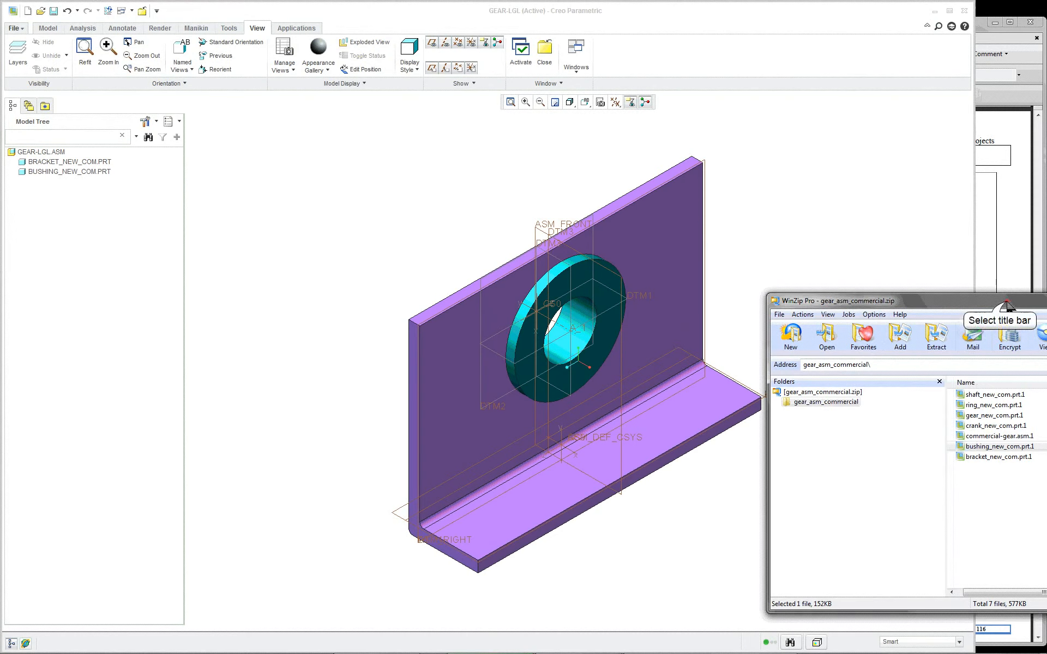
left_click(988, 405)
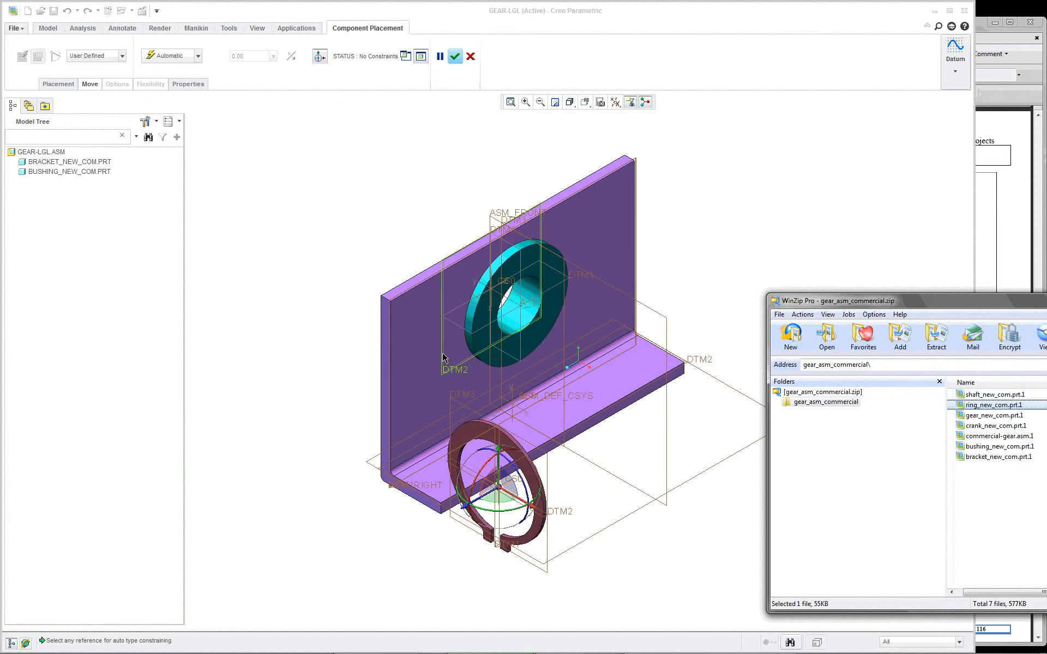
middle_click_drag(445, 356, 542, 384)
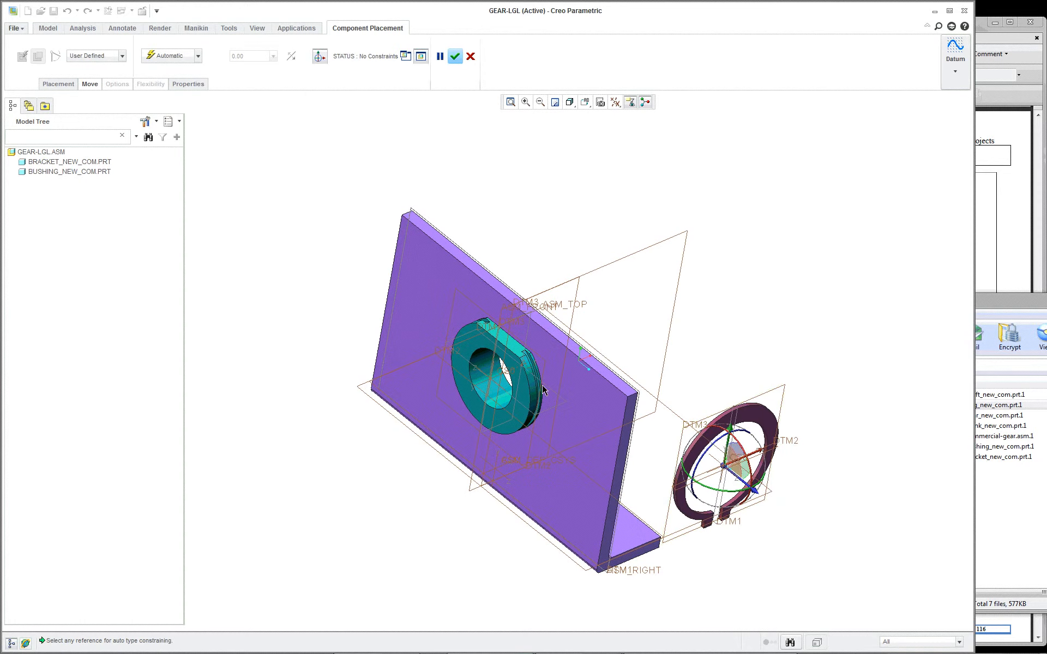
left_click_drag(727, 474, 355, 416)
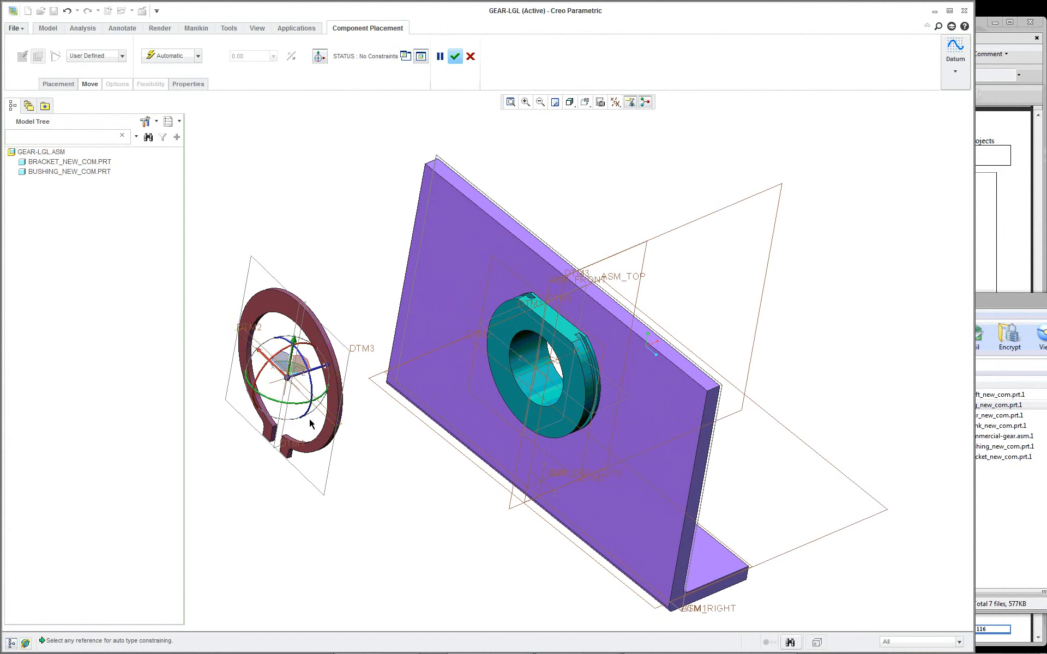
Step: Constrain the ring's inner cylindrical surface coincident with the curved bottom of the bushing's groove
scroll(272, 406, "up", 3)
scroll(219, 334, "up", 5)
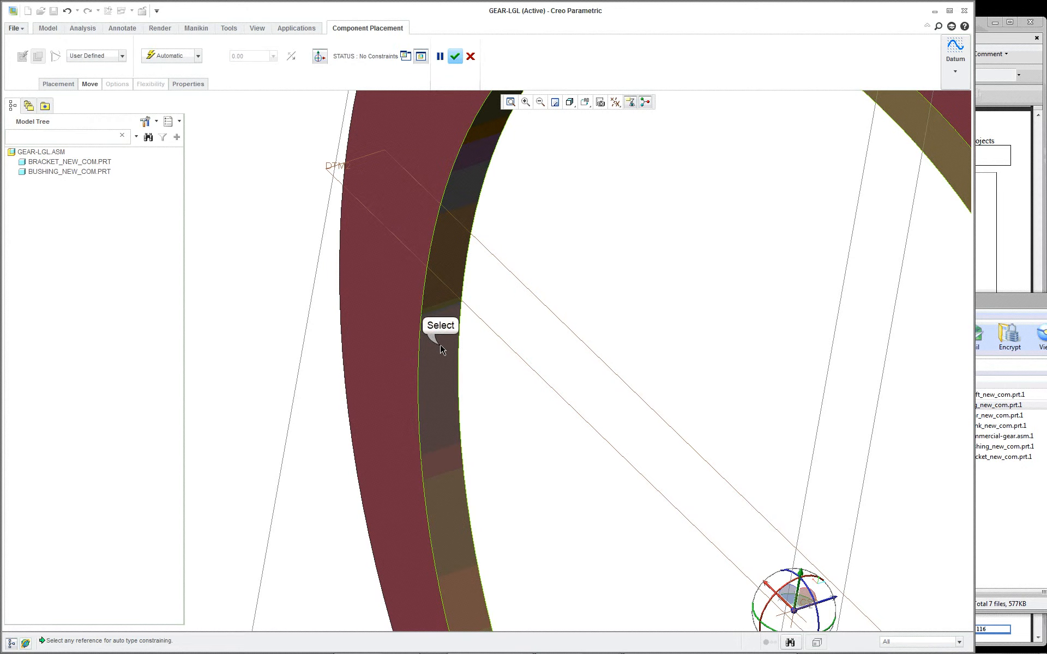
left_click(441, 349)
scroll(449, 355, "down", 8)
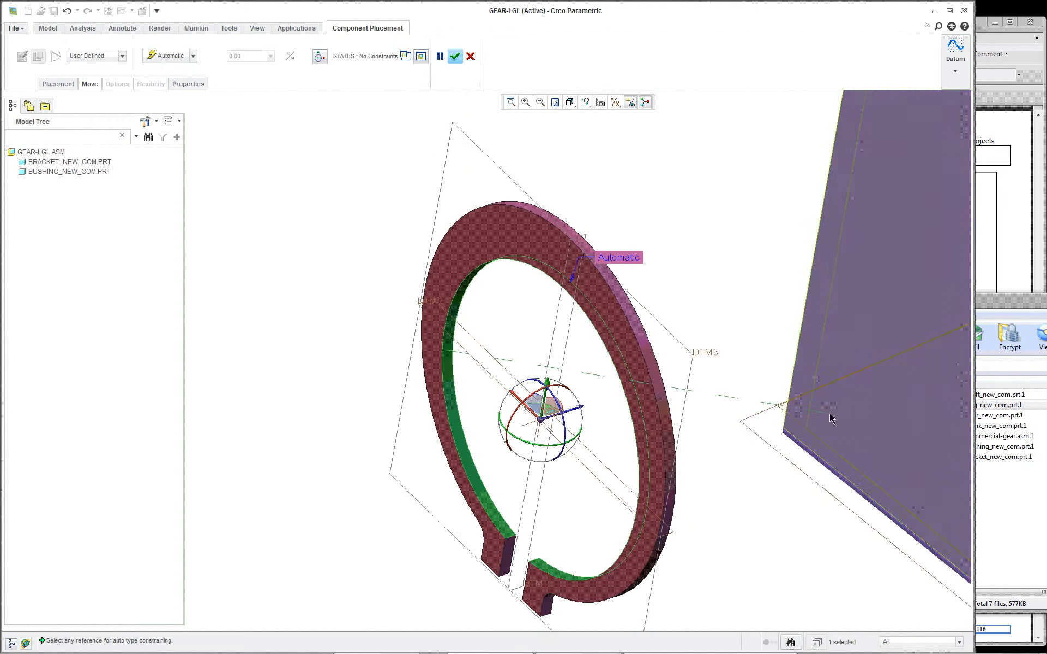
scroll(881, 419, "up", 8)
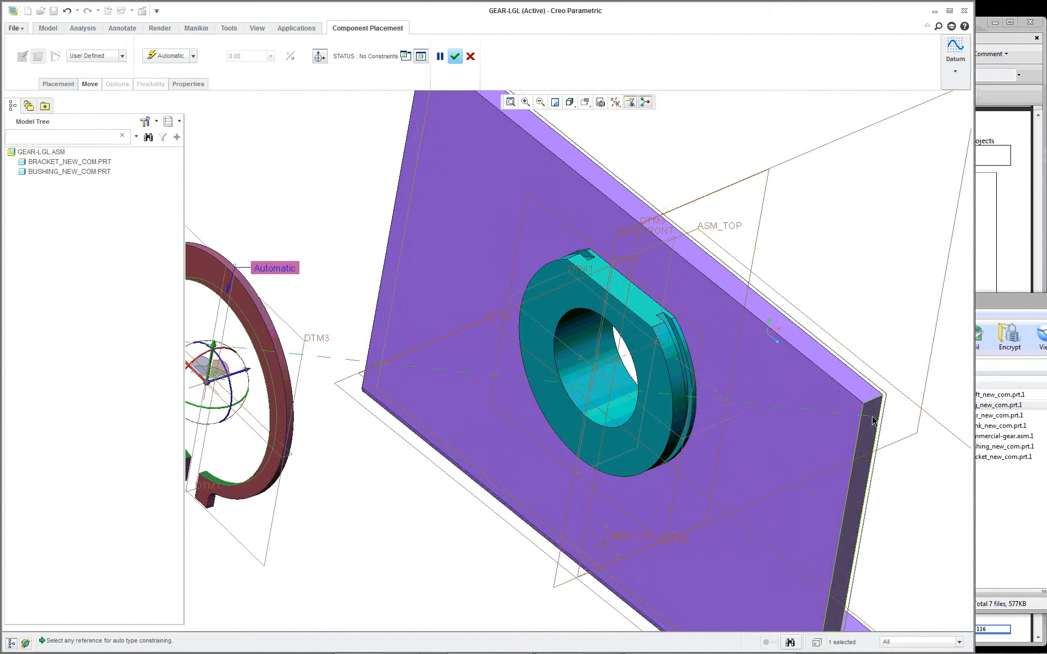
scroll(711, 374, "up", 10)
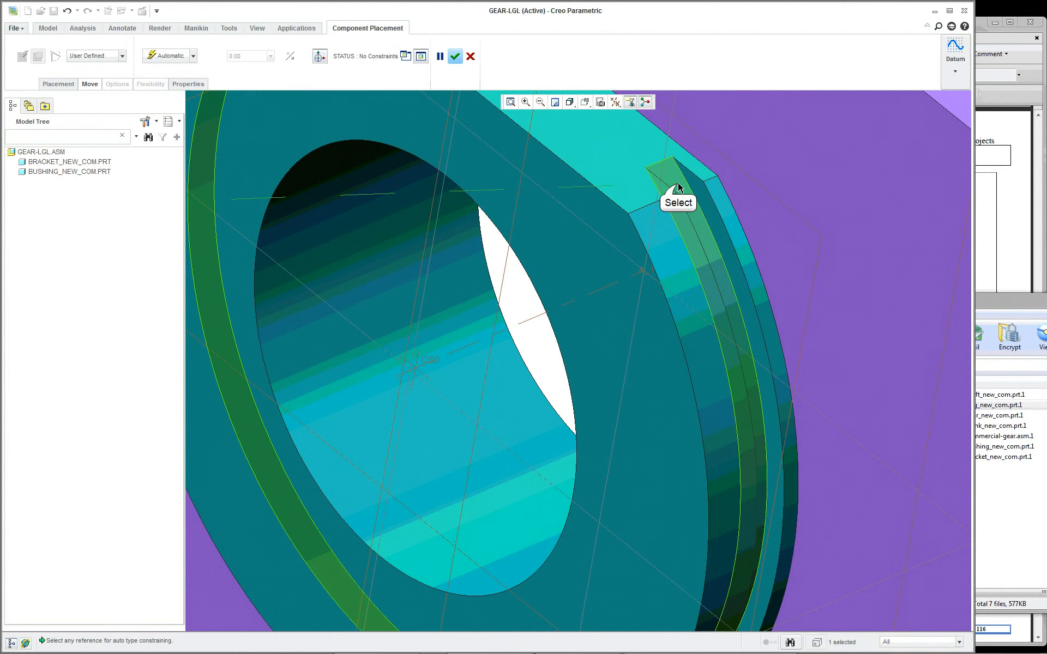
left_click(679, 188)
scroll(631, 316, "down", 8)
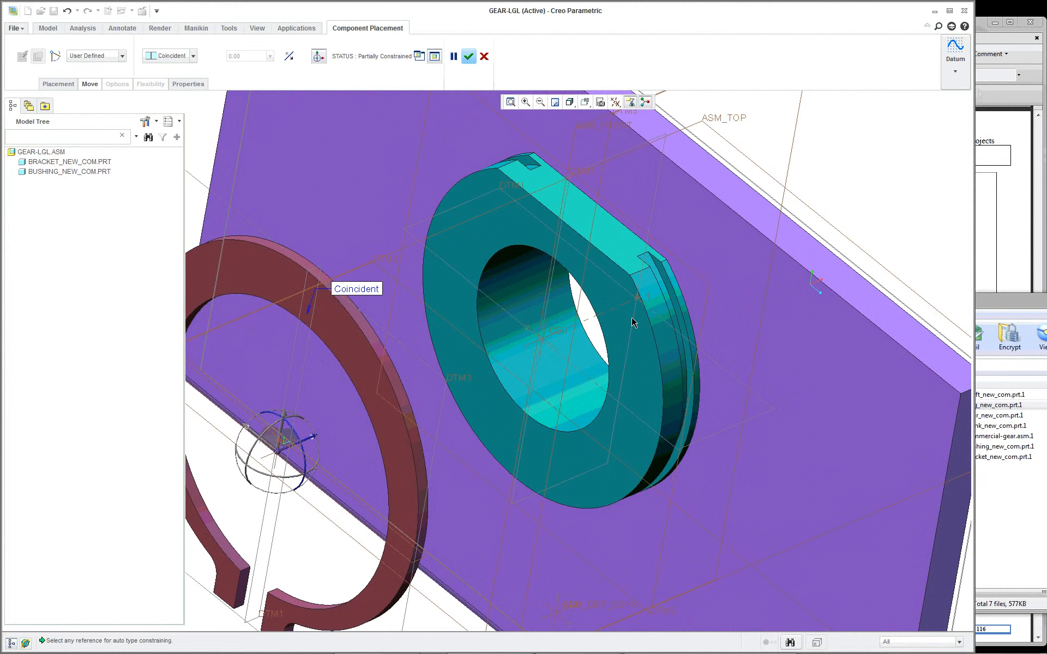
Step: Constrain the ring's flat face coincident with the side wall of the bushing's groove nearest the bracket
scroll(637, 315, "up", 8)
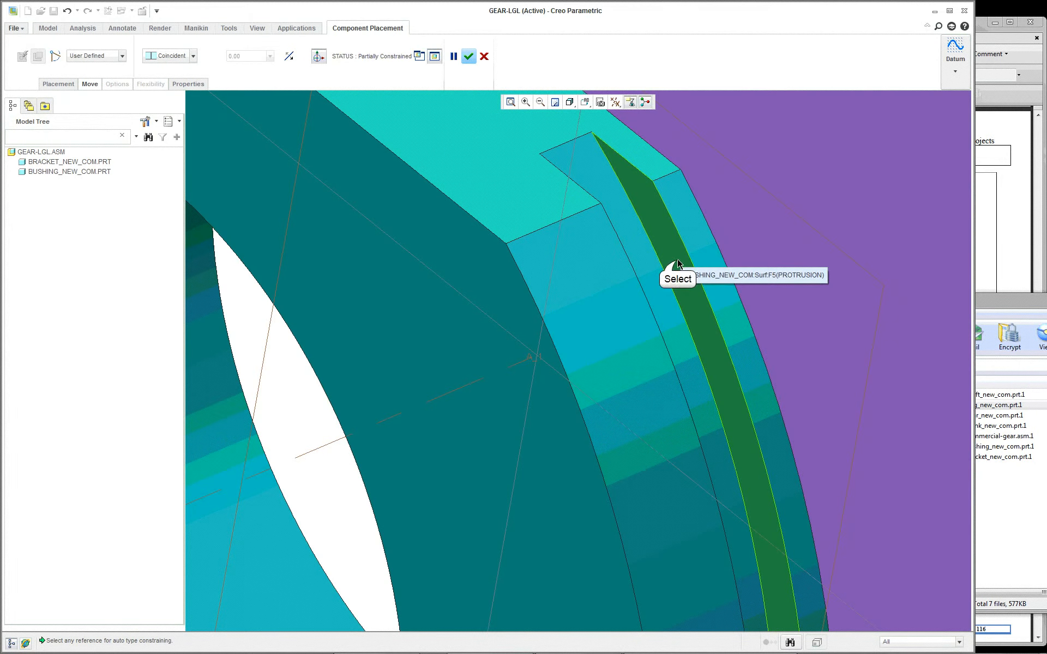
left_click(679, 264)
scroll(644, 311, "down", 6)
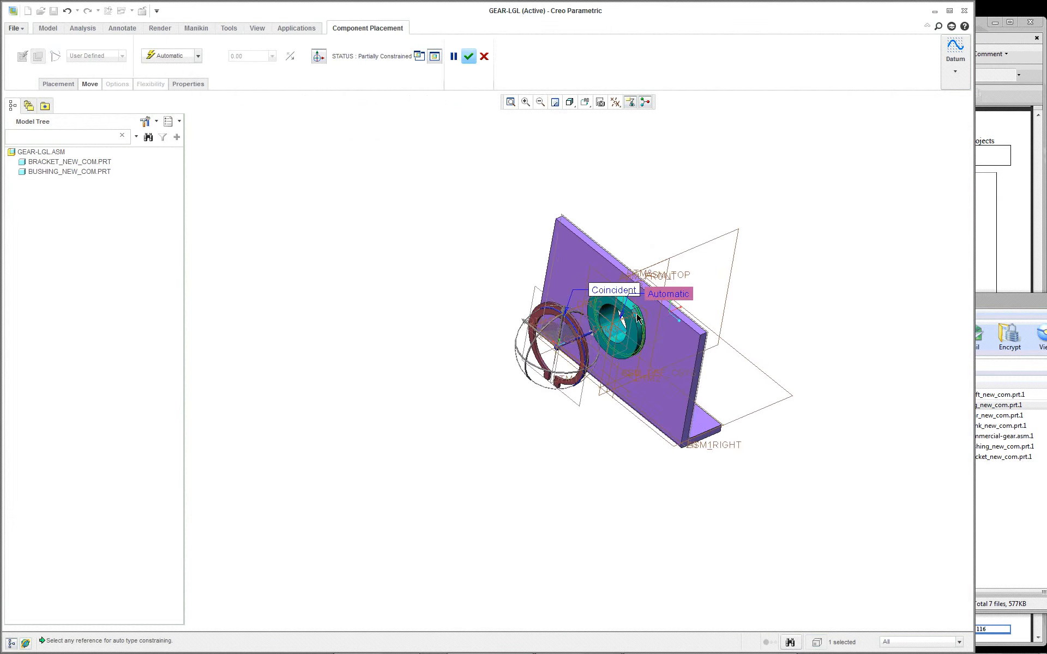
scroll(632, 323, "up", 6)
scroll(444, 374, "down", 1)
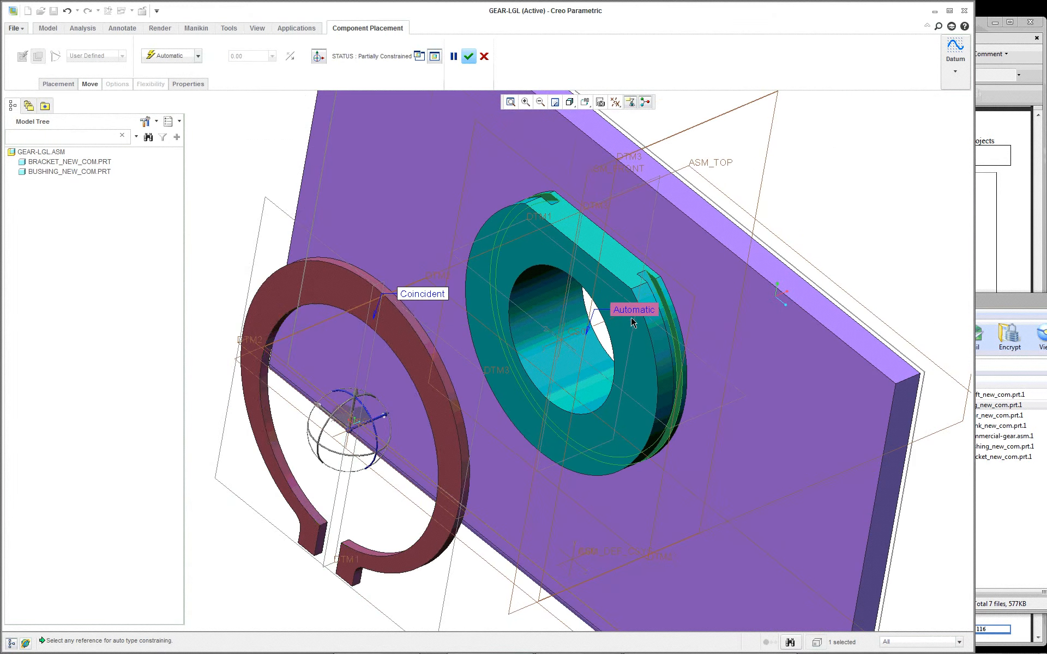
left_click(396, 332)
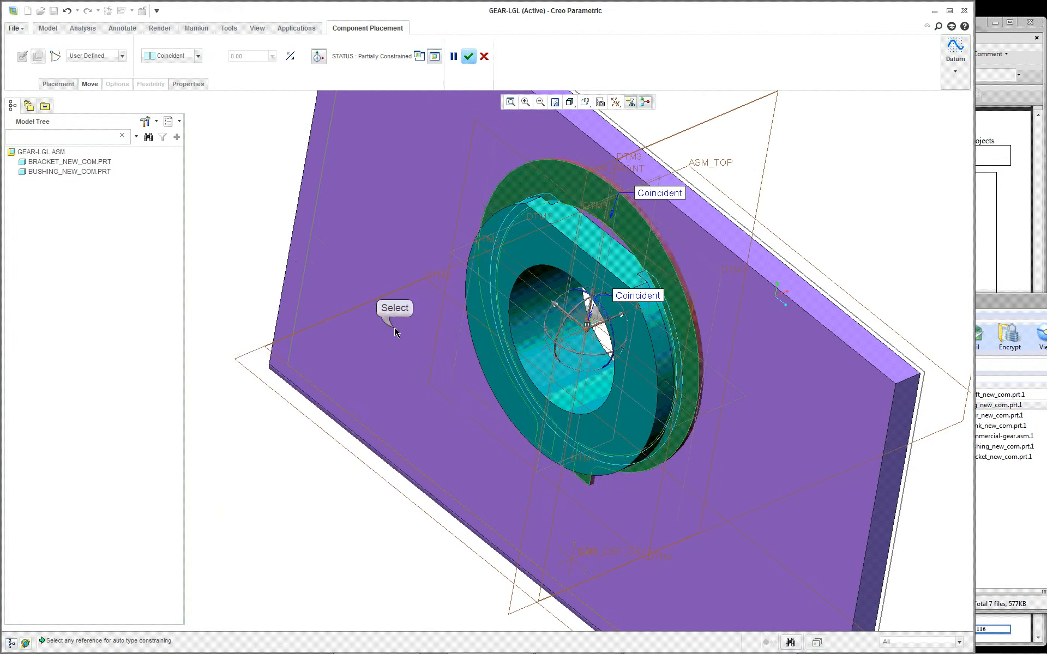
scroll(670, 282, "up", 3)
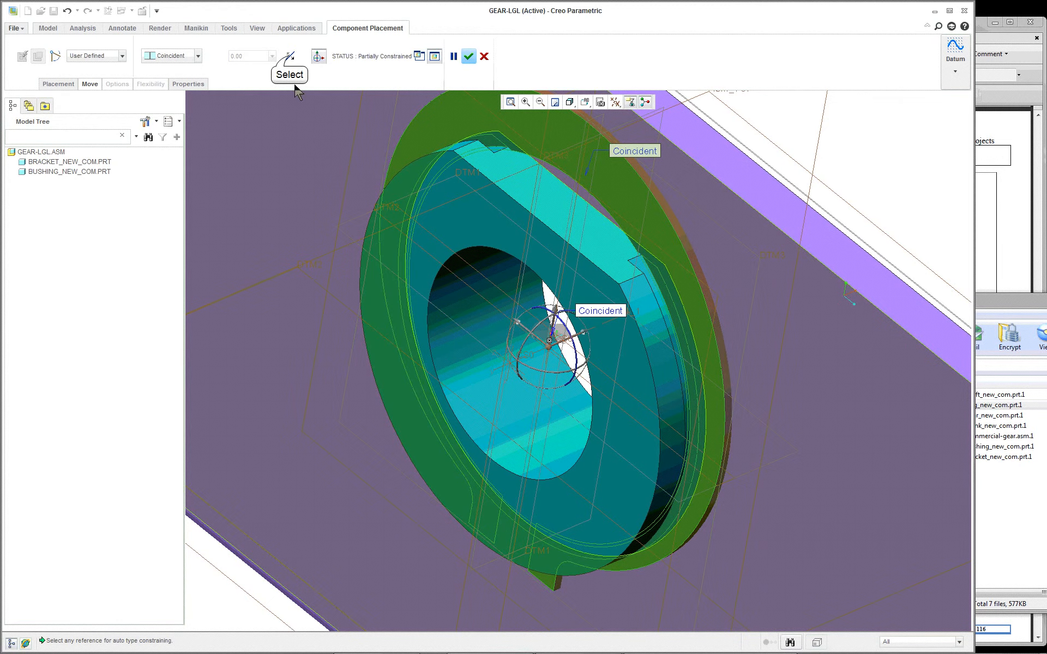
Step: Add a new constraint between the bracket's narrow vertical side face and the end face of the ring's lug
middle_click_drag(743, 321, 722, 312)
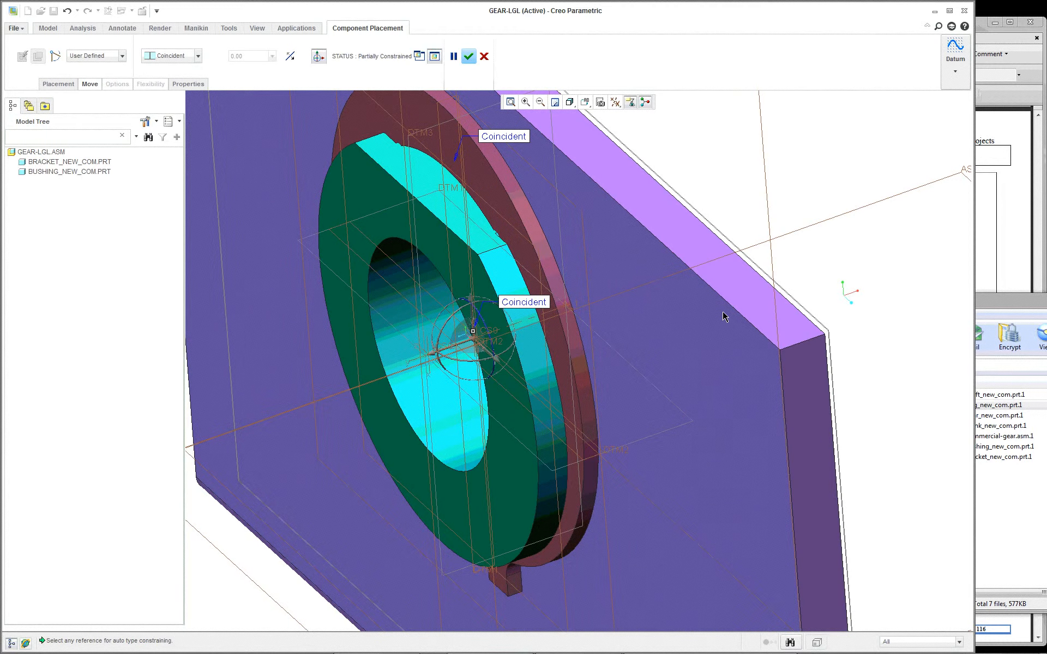
scroll(650, 358, "up", 2)
right_click(767, 215)
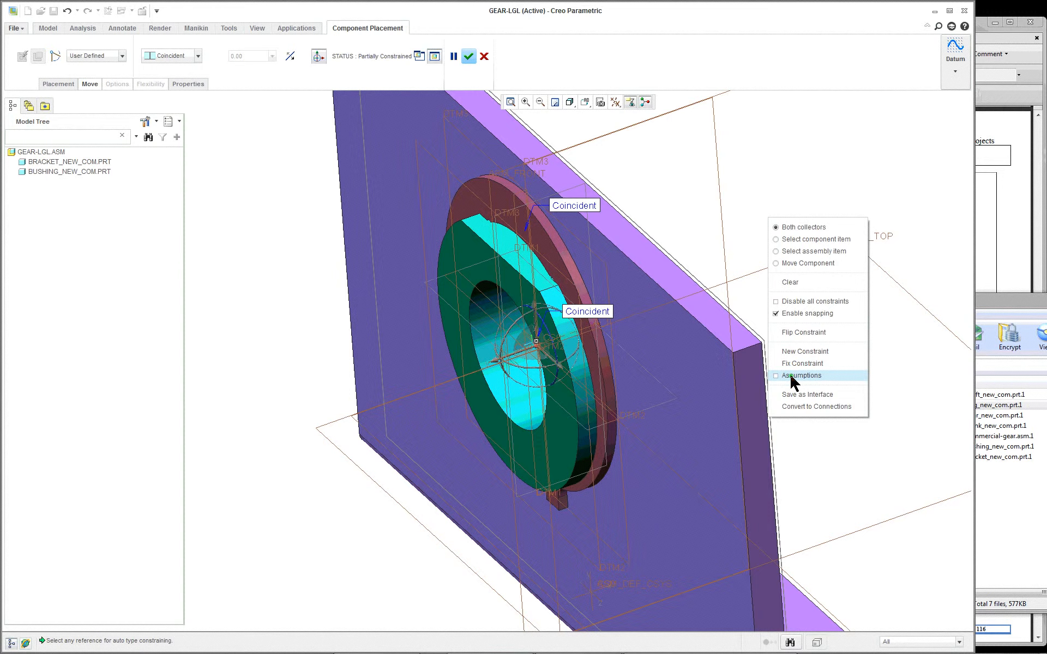
left_click(799, 353)
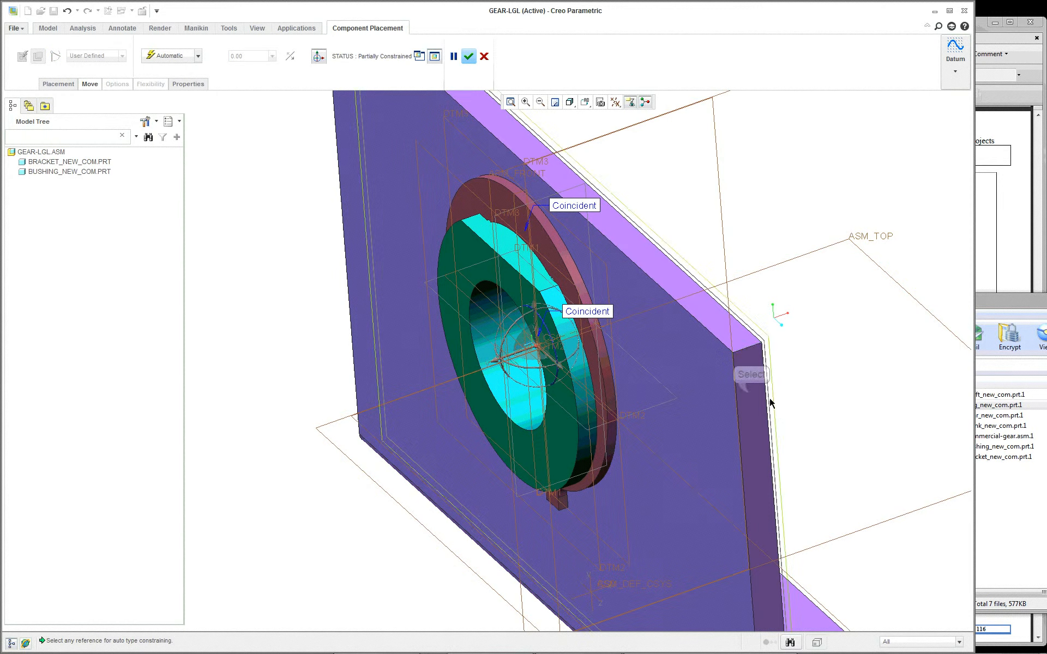
left_click(751, 398)
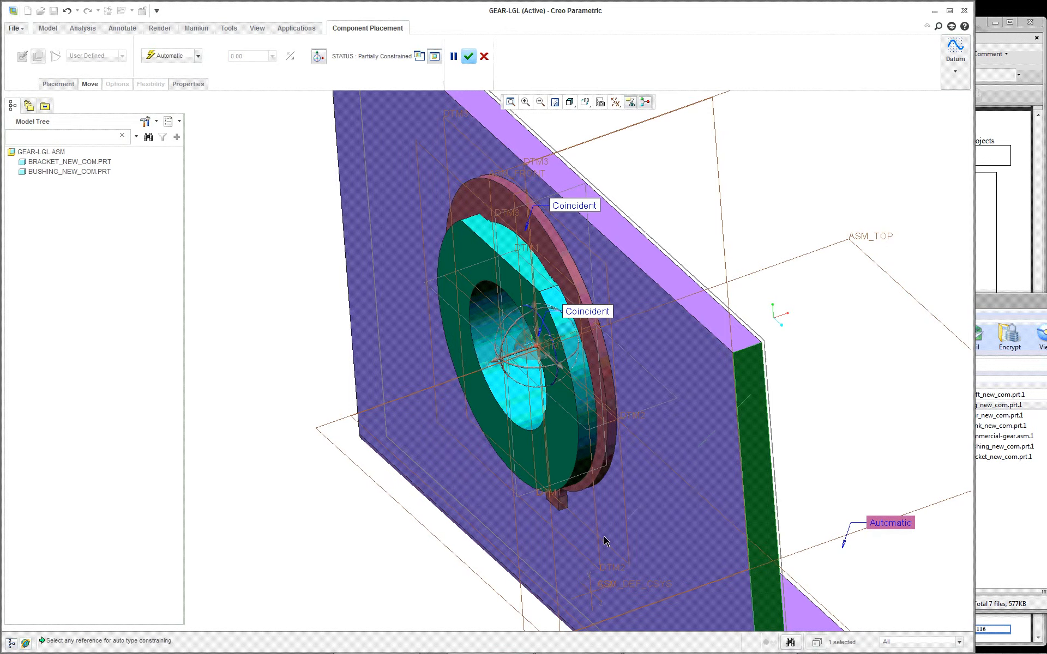
scroll(561, 540, "down", 5)
right_click(567, 415)
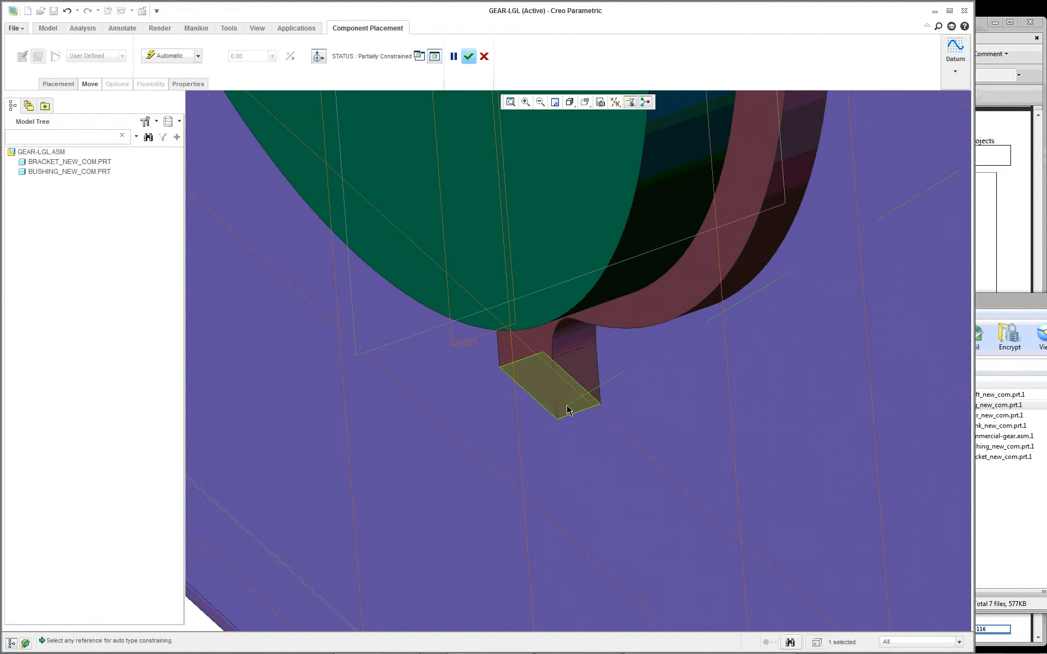
left_click(567, 410)
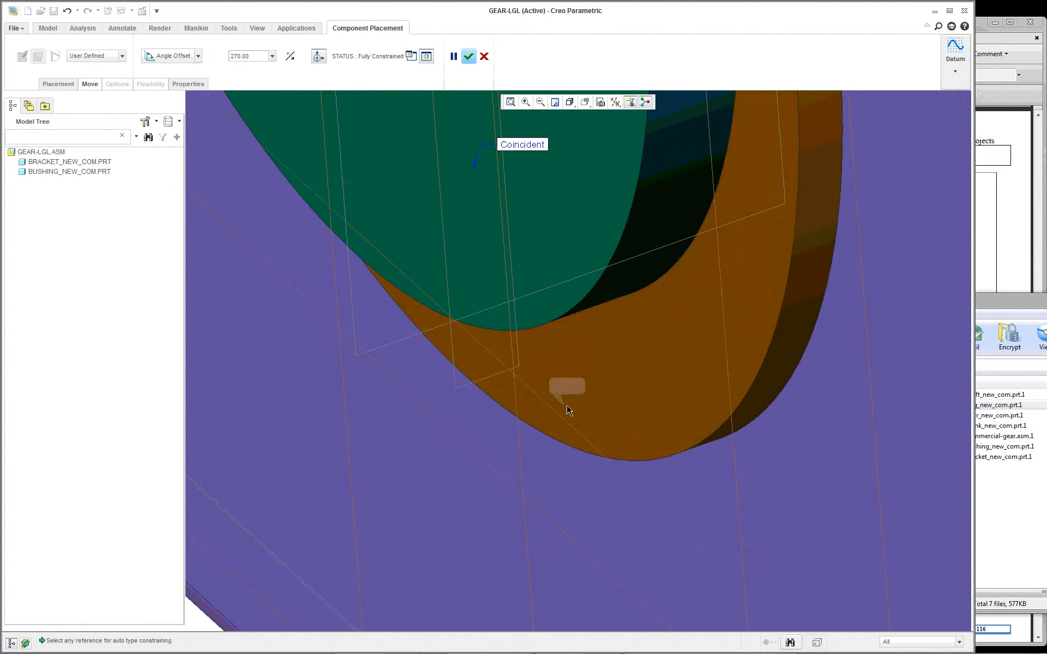
Step: Turn the ring within the bushing's groove to an angle offset of 219 degrees and accept its placement
scroll(598, 424, "up", 6)
scroll(598, 424, "down", 7)
scroll(598, 424, "up", 1)
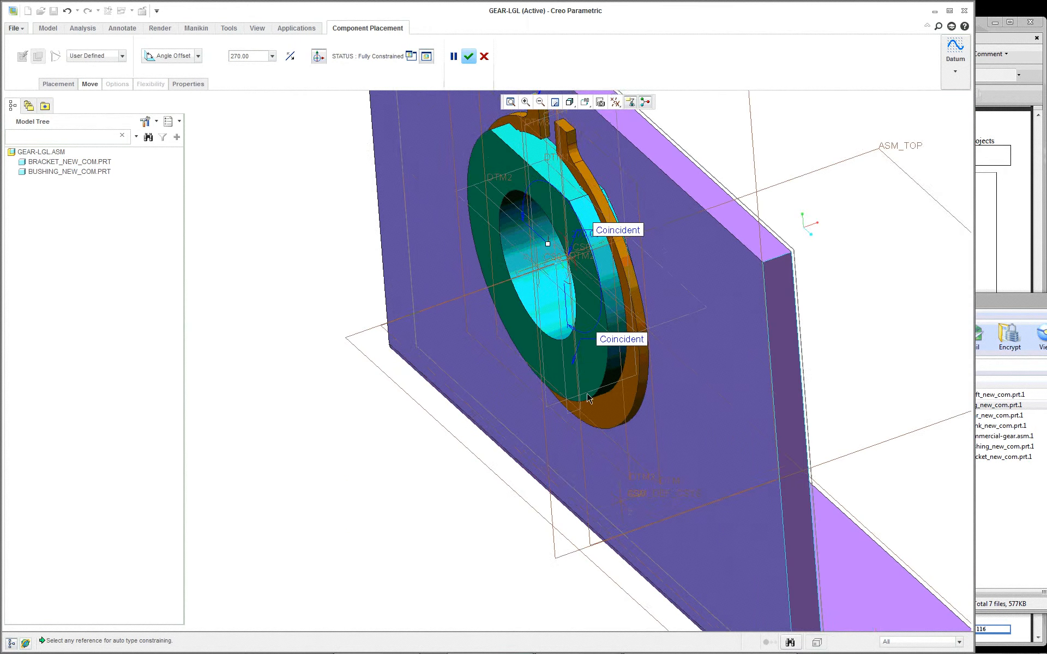
scroll(549, 332, "up", 2)
scroll(598, 243, "down", 1)
left_click(535, 284)
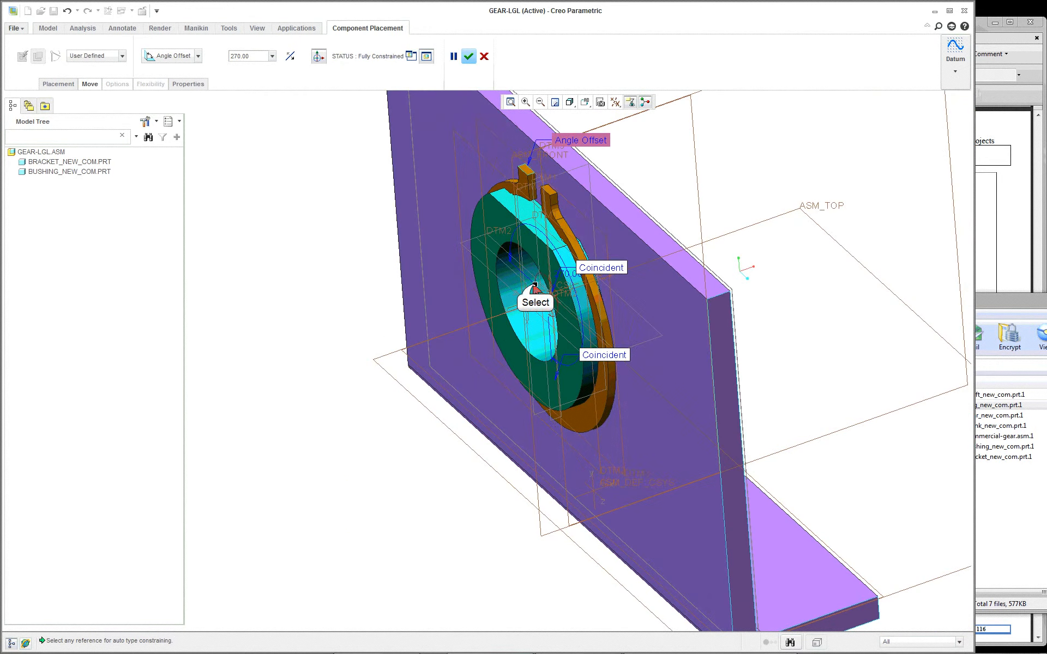
mouse_move(535, 284)
left_mouse_down()
mouse_move(549, 274)
mouse_move(546, 288)
left_mouse_up()
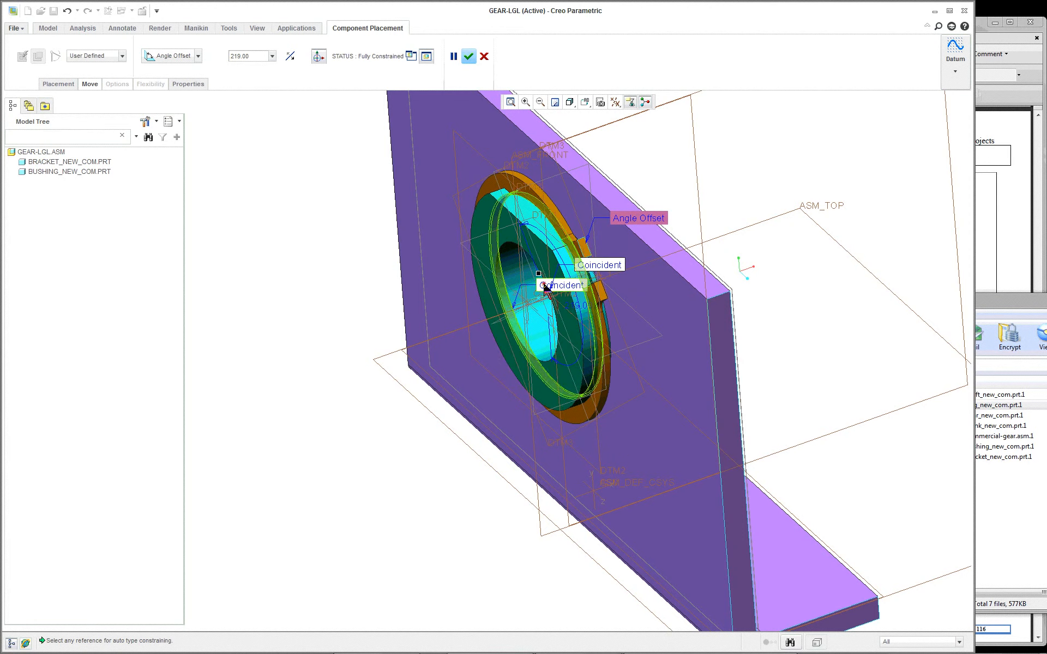
middle_click_drag(671, 359, 687, 349)
middle_click_drag(709, 340, 670, 350)
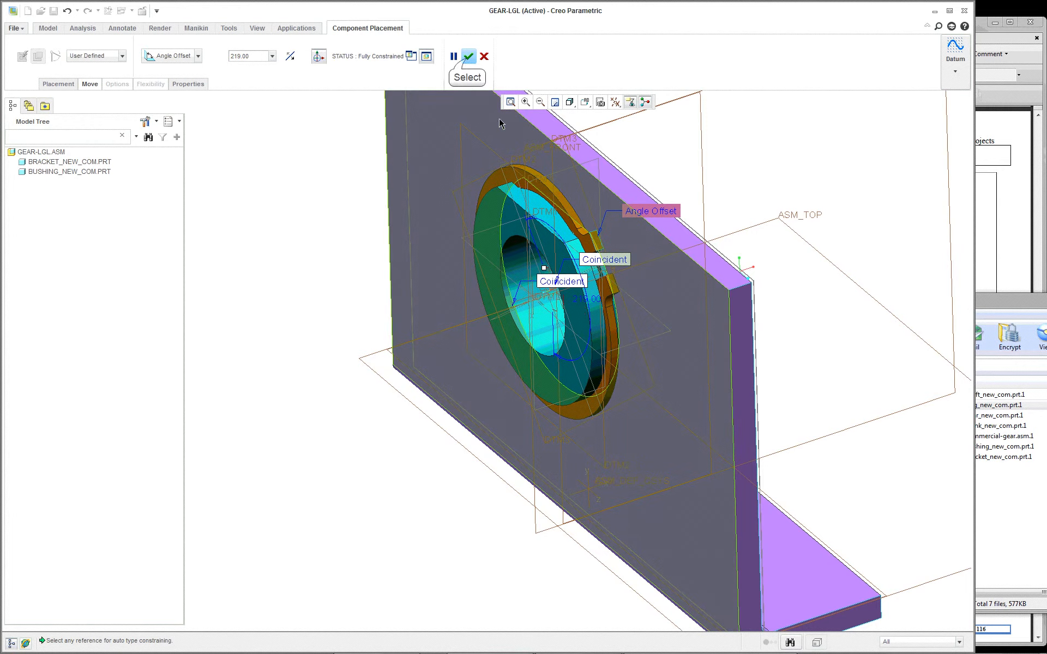
left_click(467, 57)
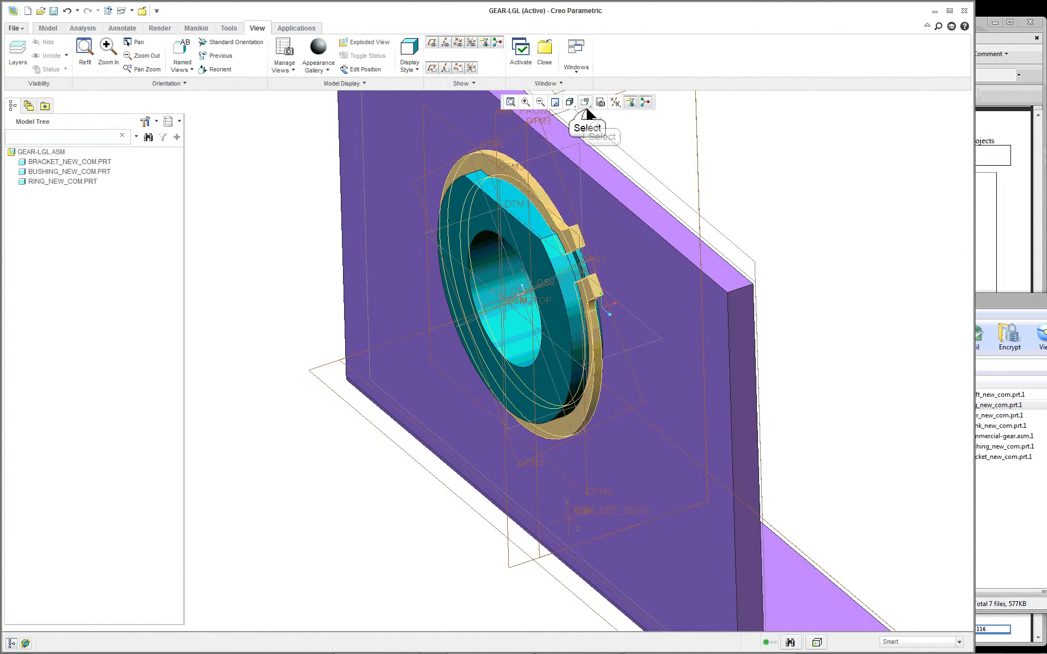
Step: Return the assembly to its standard orientation and hide all datum axes, points, coordinate systems and planes
left_click(585, 102)
left_click(600, 119)
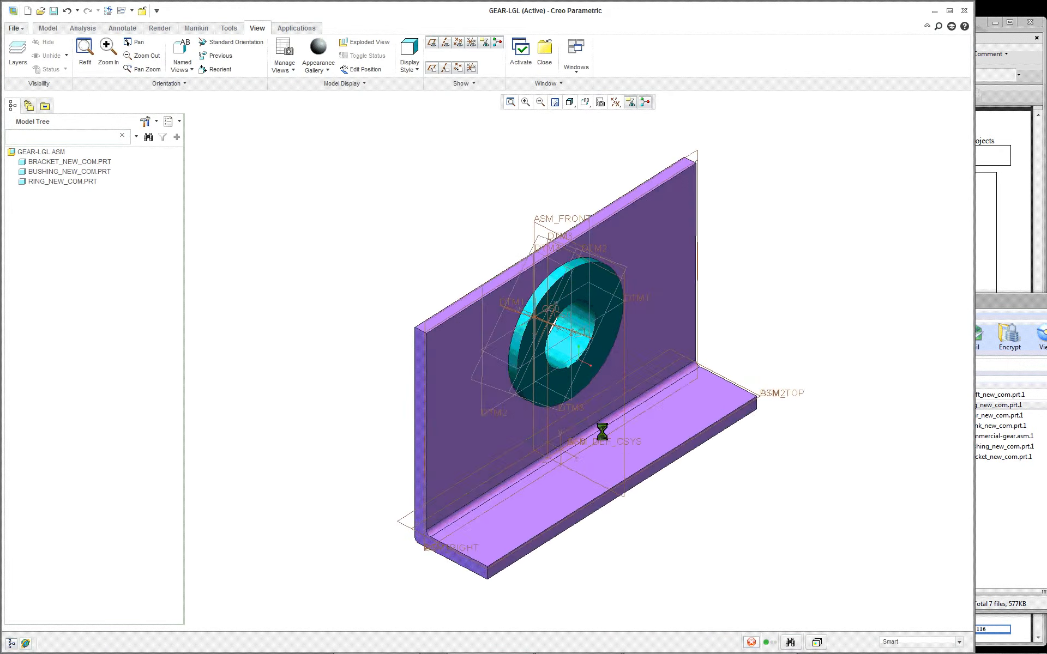
left_click(570, 103)
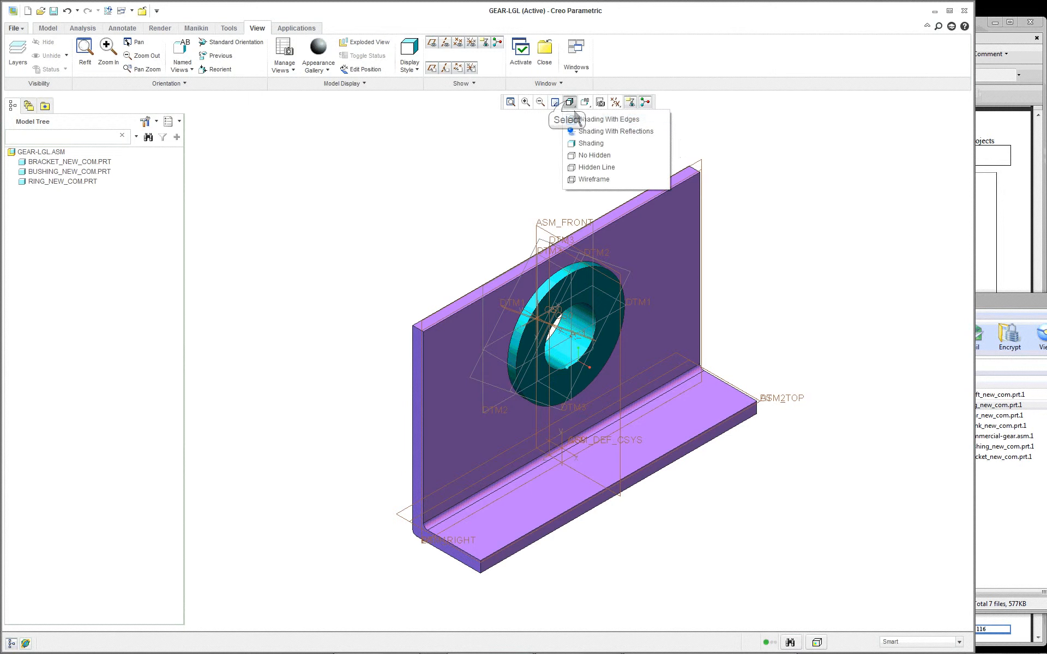
left_click(697, 131)
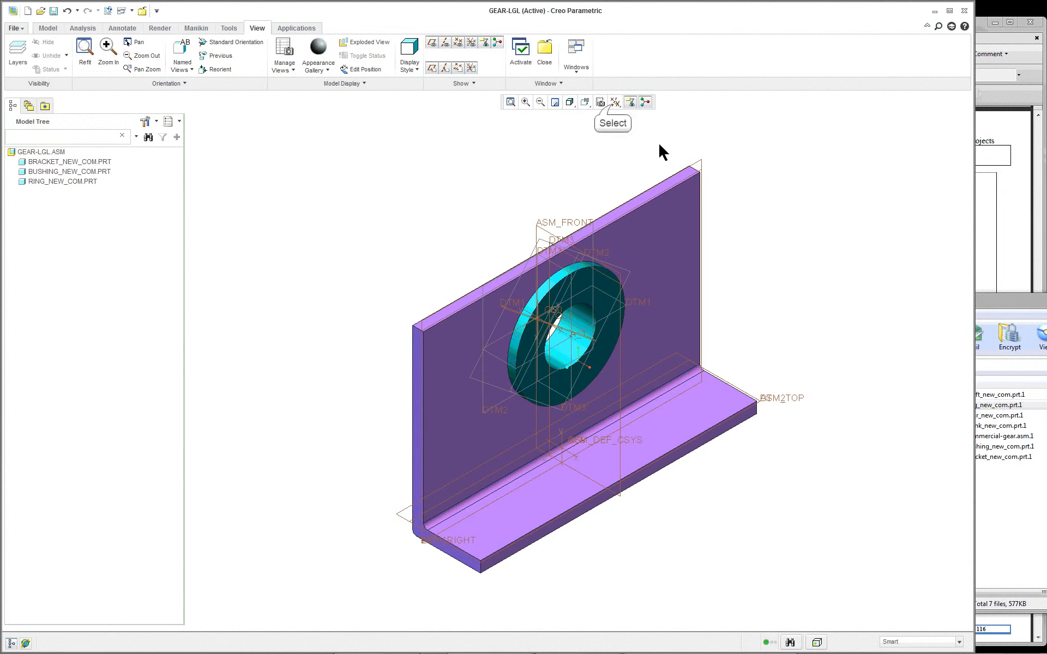
left_click(614, 103)
left_click(617, 121)
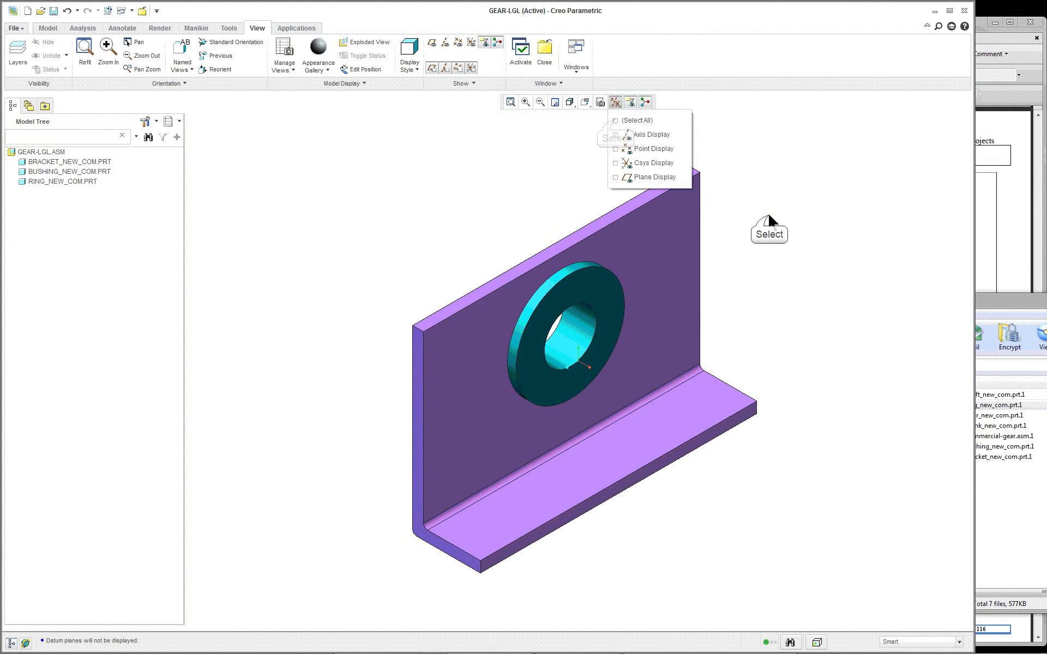
left_click(768, 215)
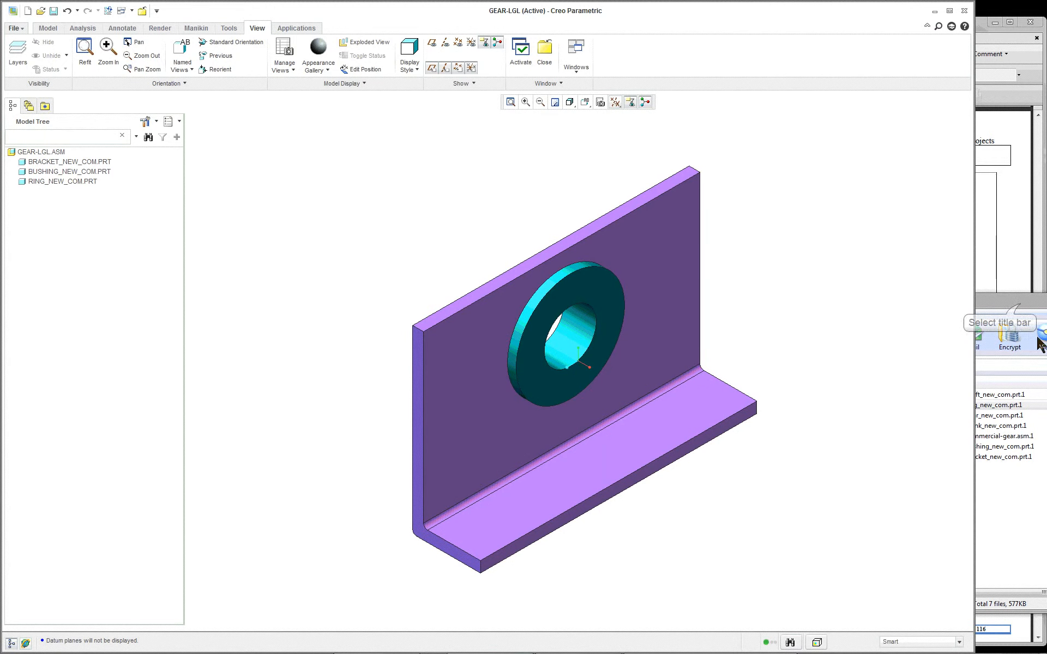
Step: Bring shaft_new_com.prt.1 from the gear_asm_commercial archive into the assembly and return to the assembly window
left_click(1024, 302)
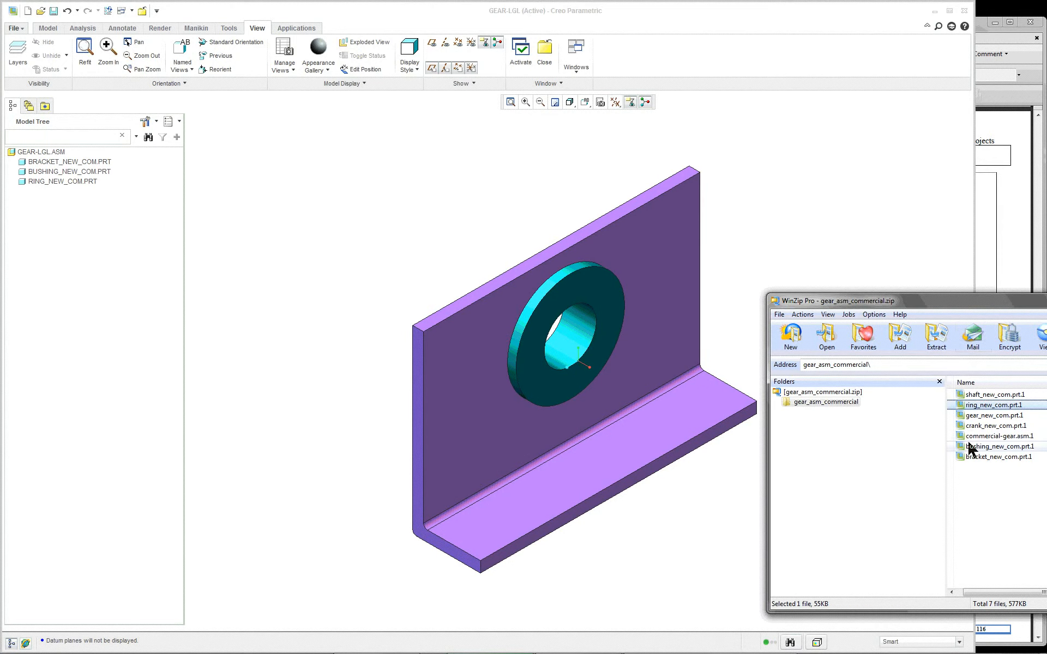
left_click(977, 396)
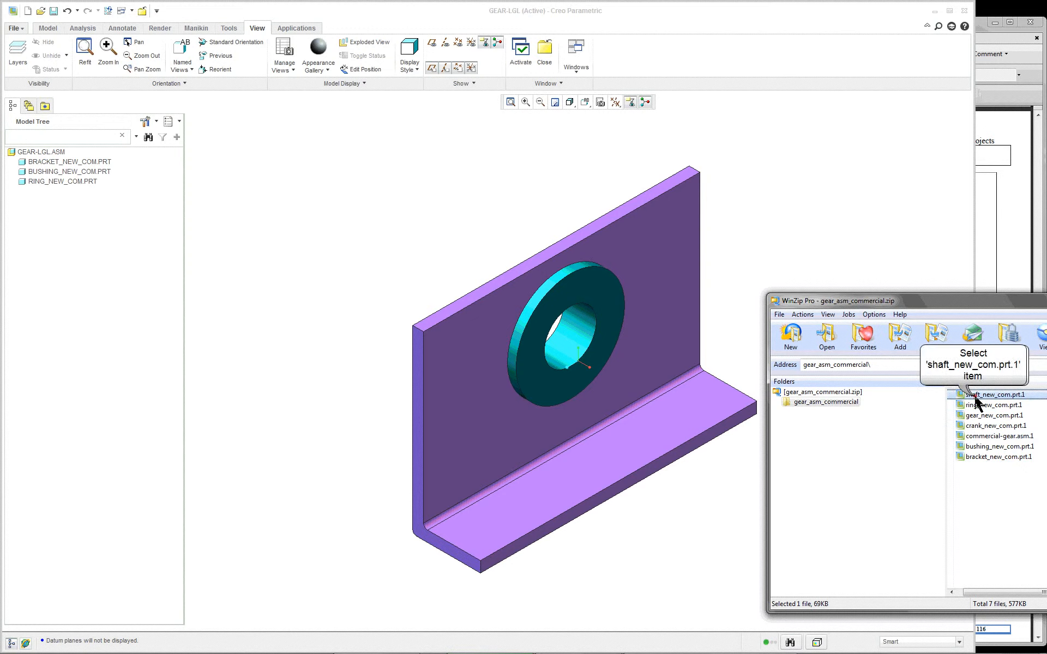
left_click_drag(975, 401, 737, 242)
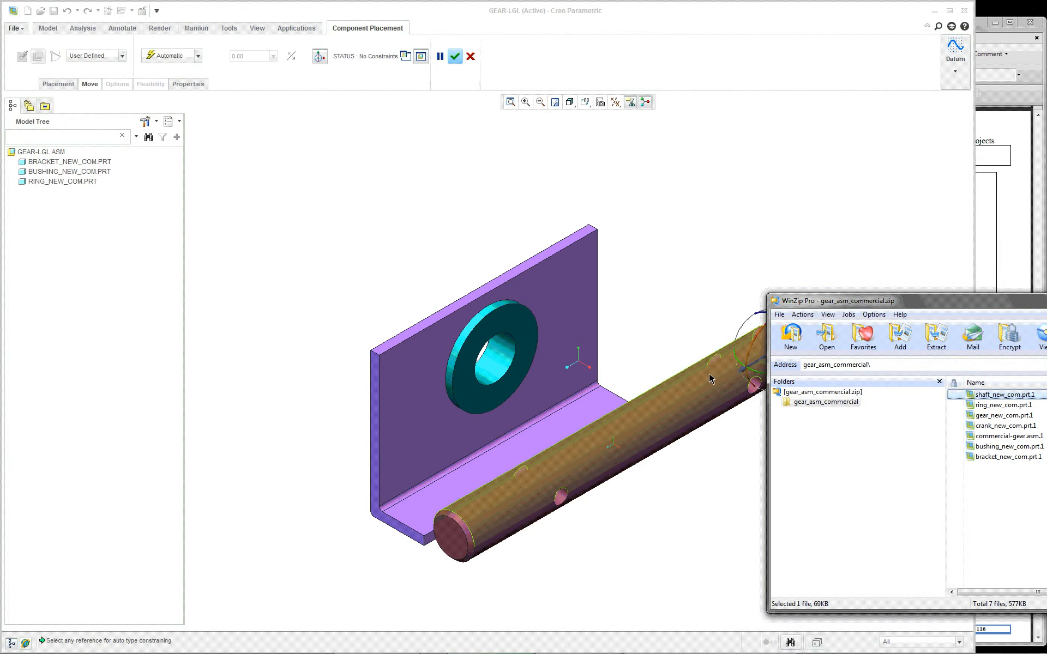
left_click(775, 9)
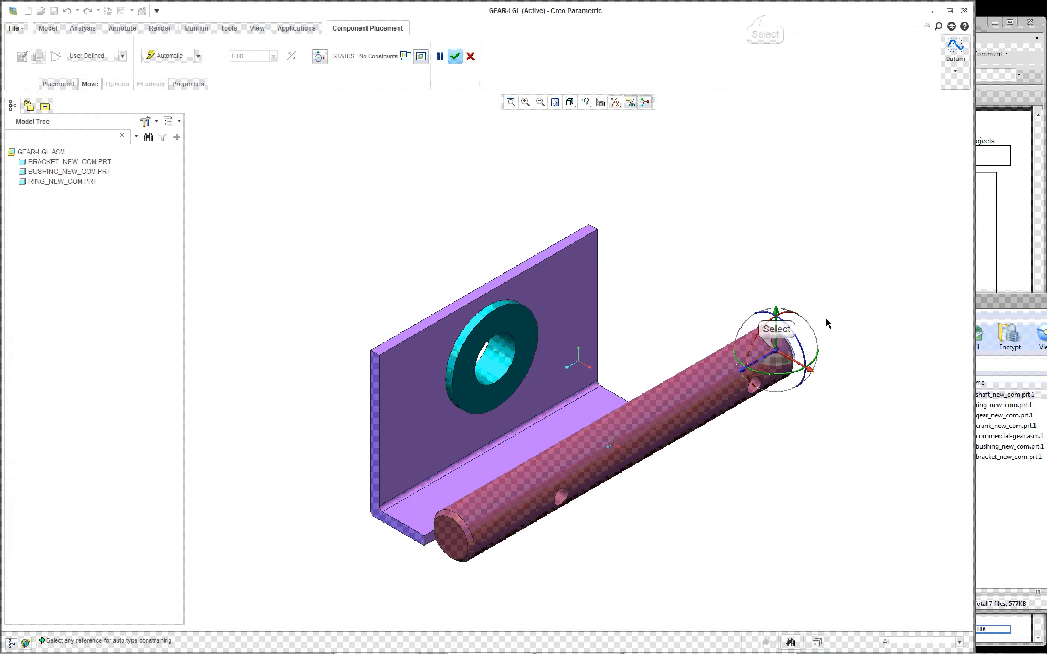
Step: Turn the shaft perpendicular to the bracket's upright wall and constrain its cylindrical surface coincident with the bushing's bore
left_click_drag(777, 357, 712, 345)
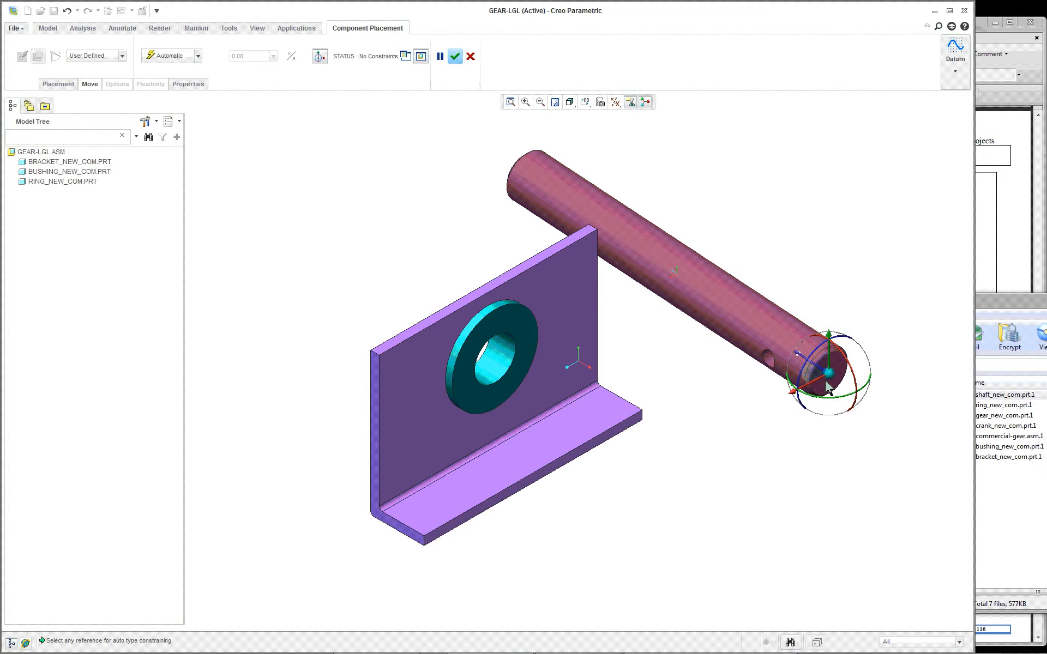
left_click(784, 342)
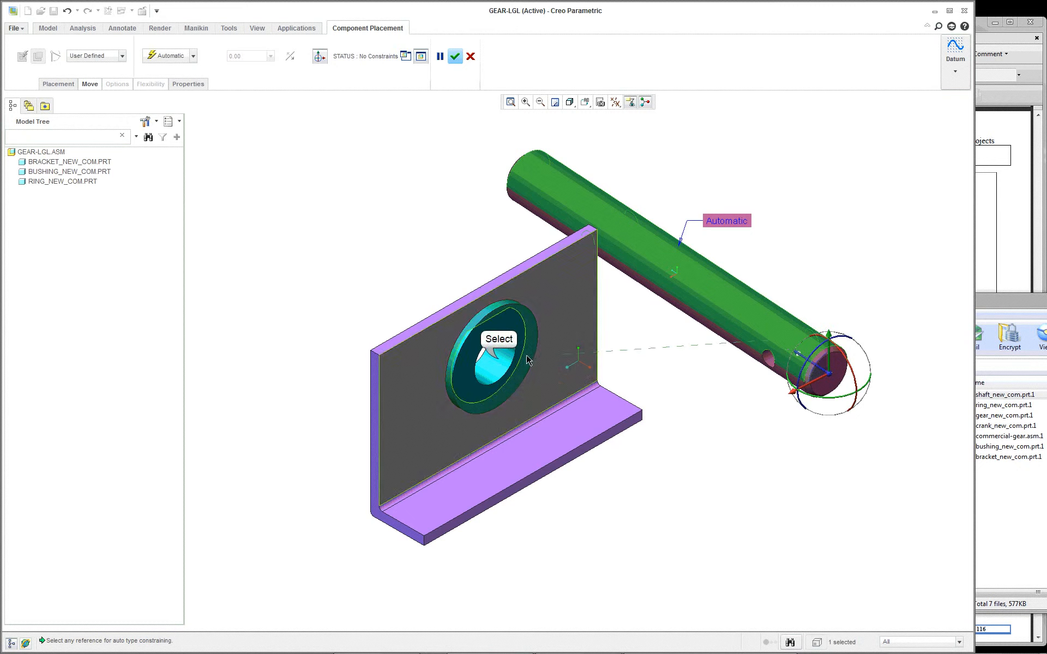
left_click(497, 355)
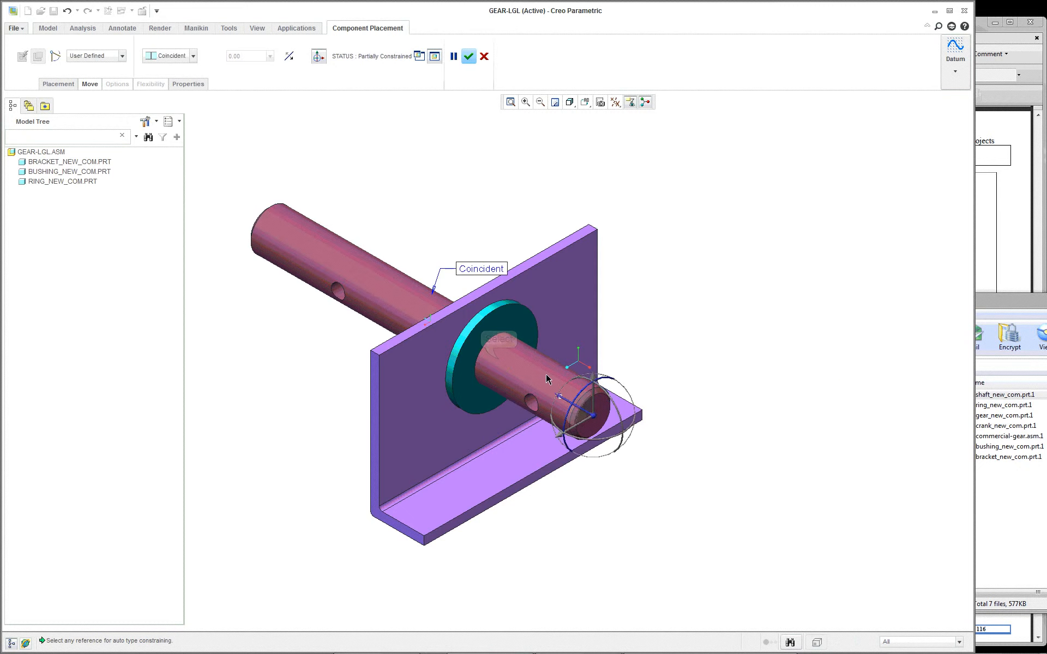
Step: Constrain the shaft's front end face at a distance of 2.5 from the bushing's flange face and accept the placement
left_click(606, 409)
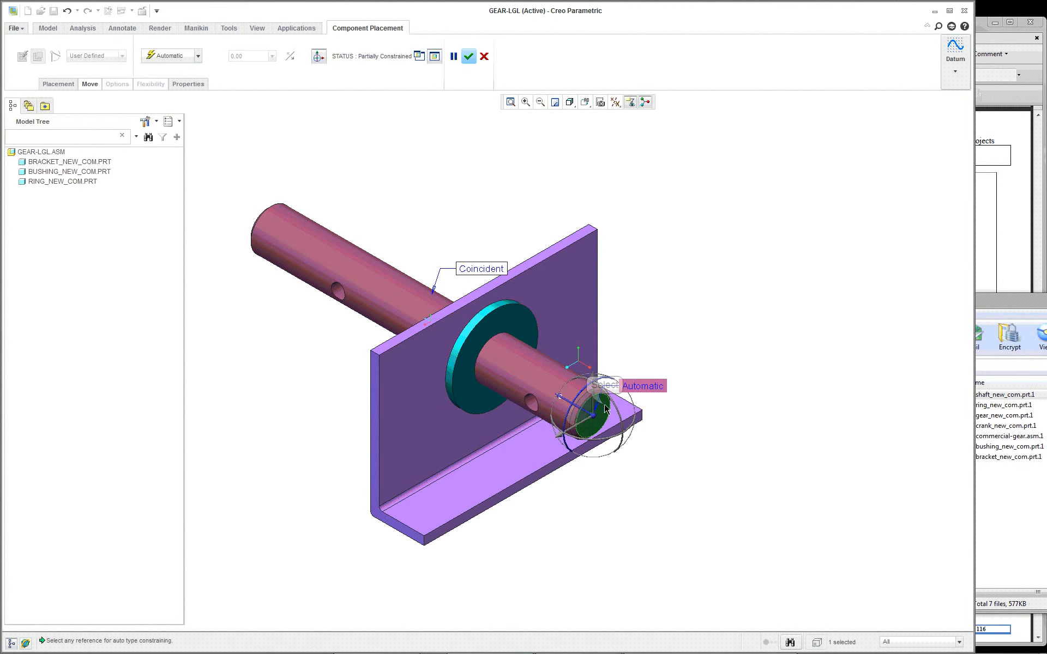
left_click(520, 330)
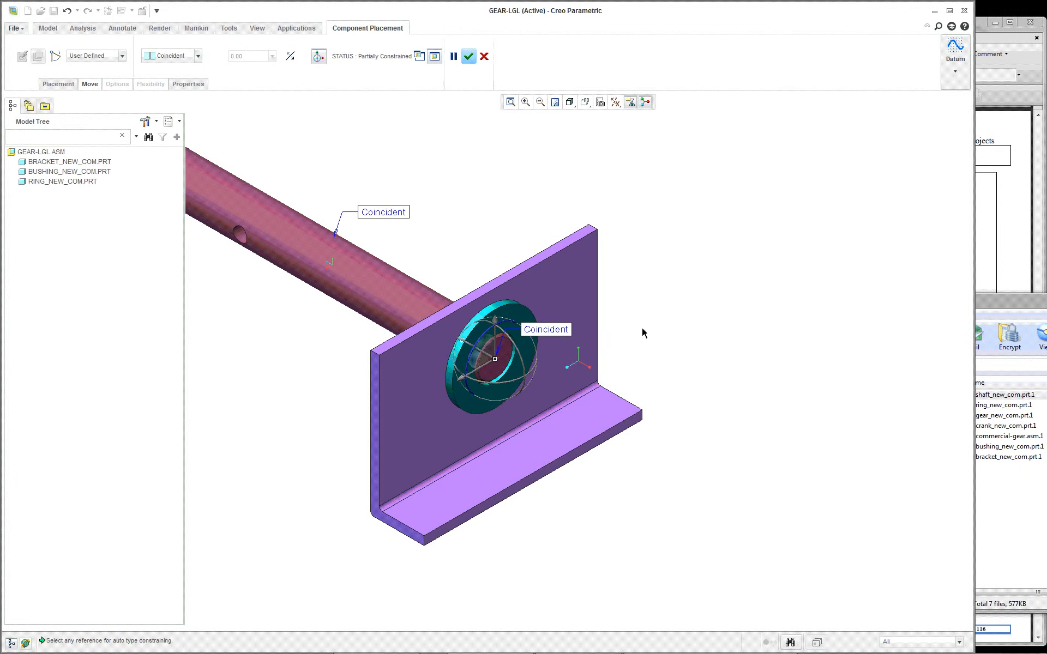
left_click(198, 56)
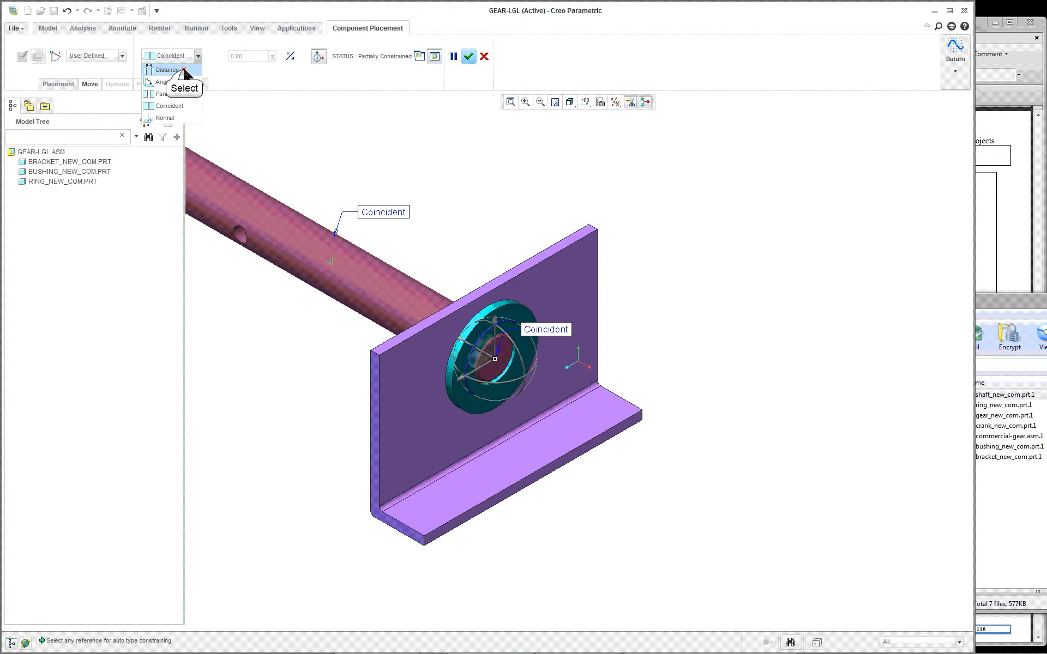
left_click(182, 70)
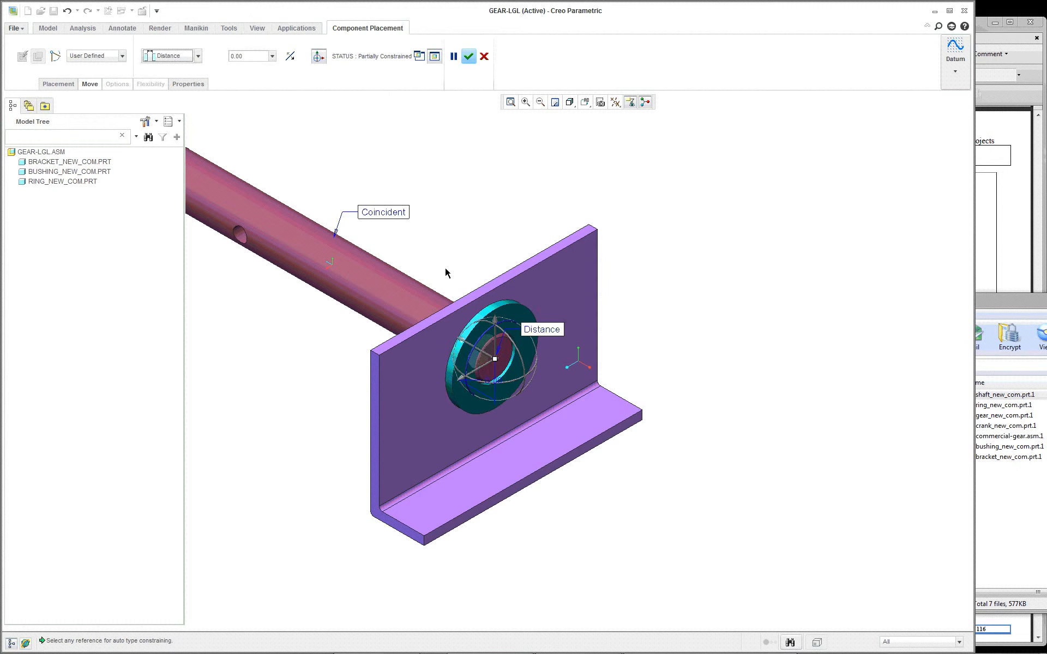
left_click_drag(496, 361, 628, 459)
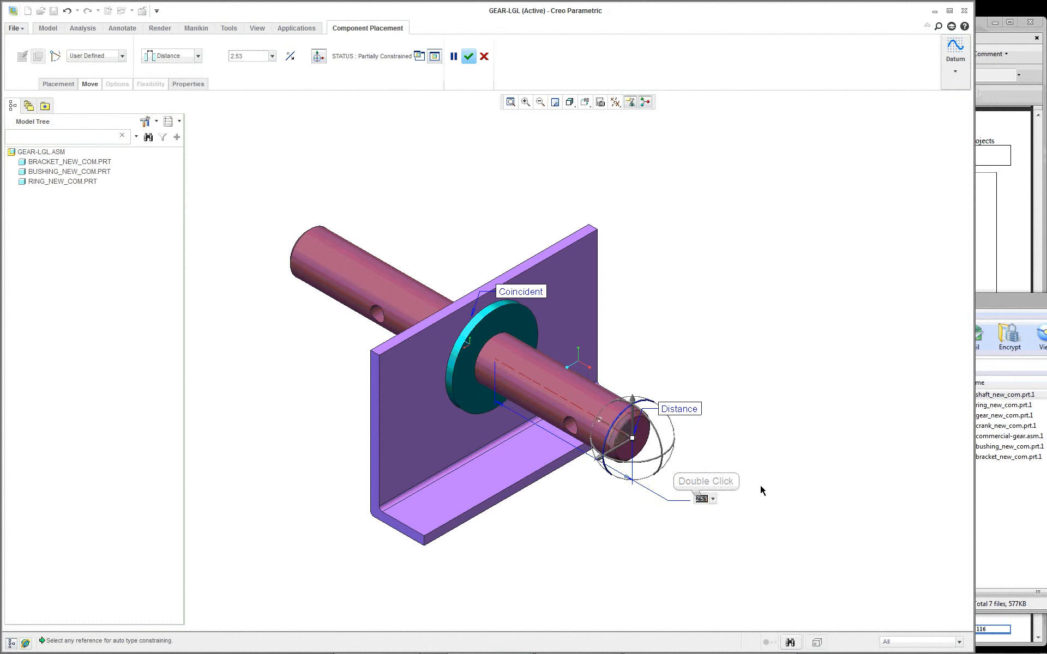
type("2.5")
key("Return")
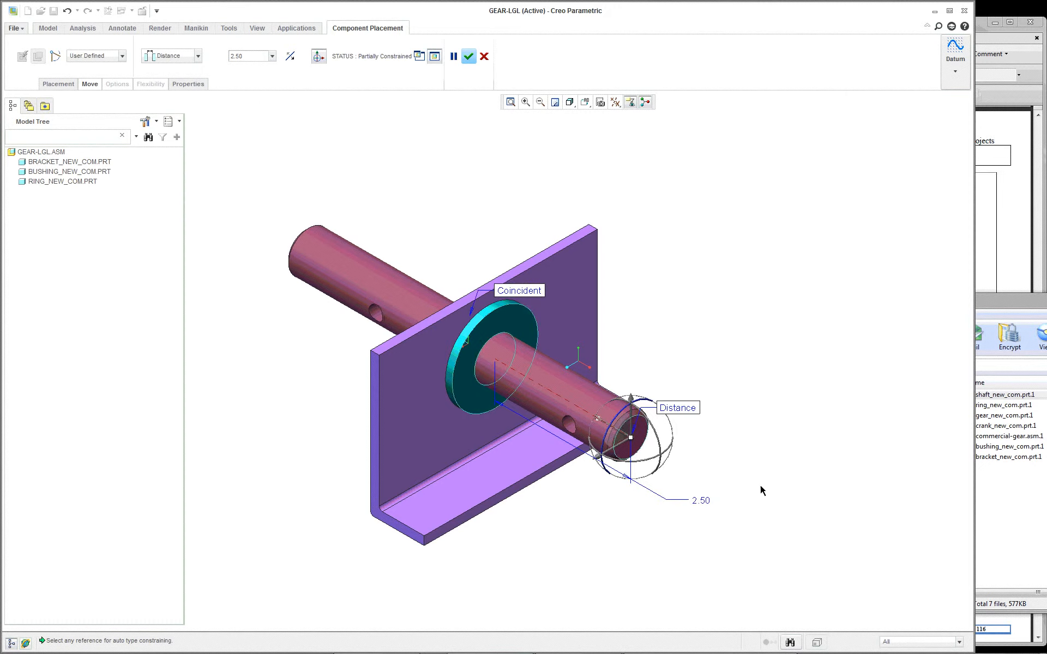
middle_click(737, 291)
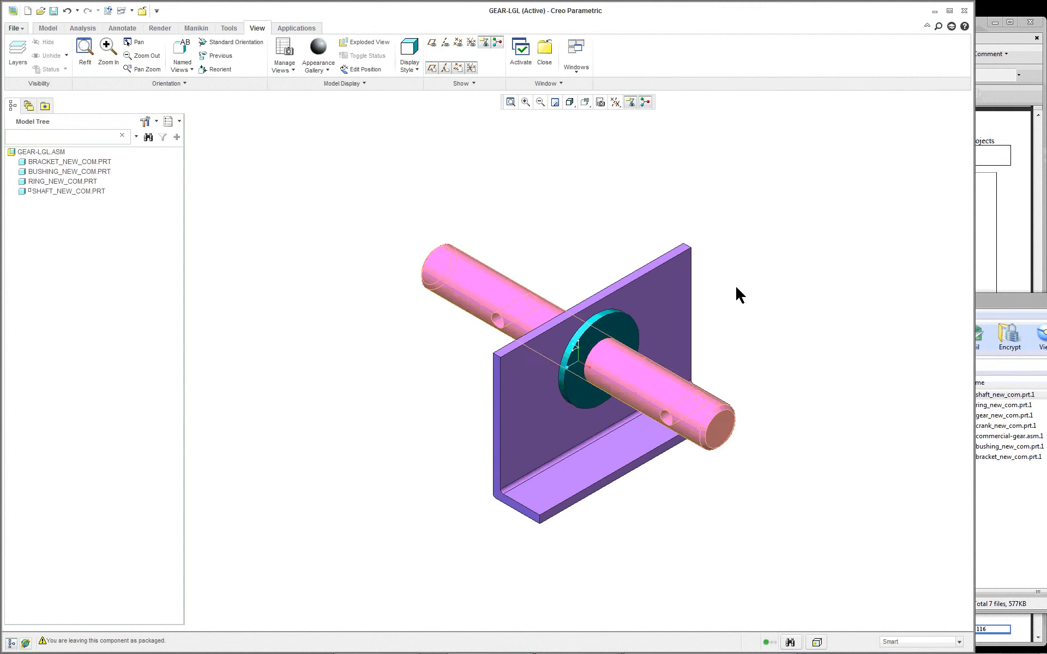
Step: Bring crank_new_com.prt.1 from the gear_asm_commercial archive into the assembly and move it beside the shaft's front end
scroll(759, 341, "up", 2)
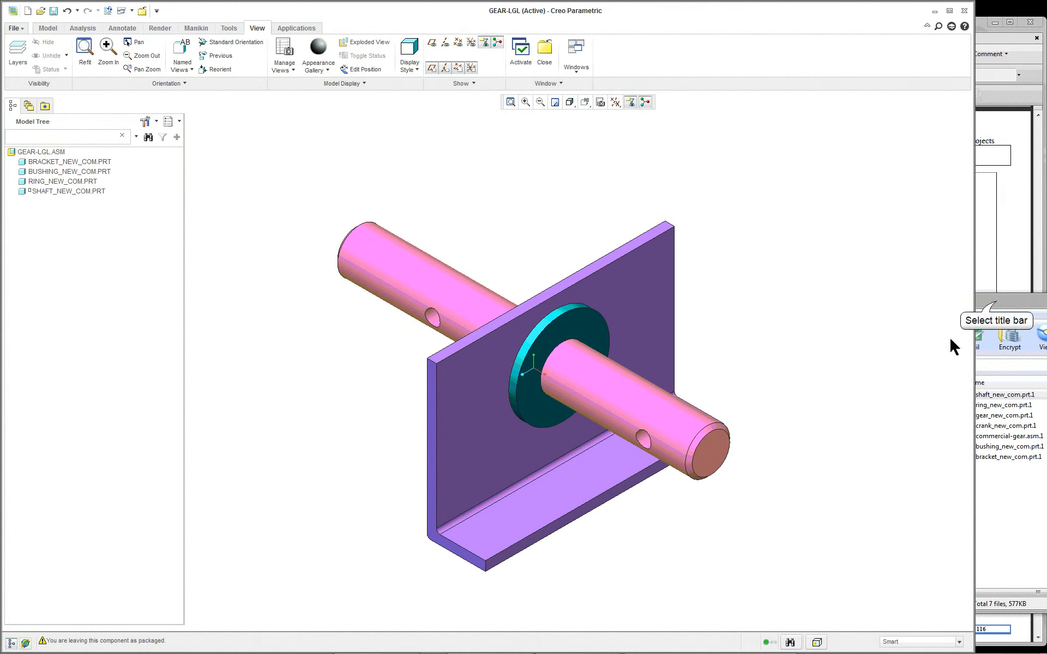
left_click(990, 301)
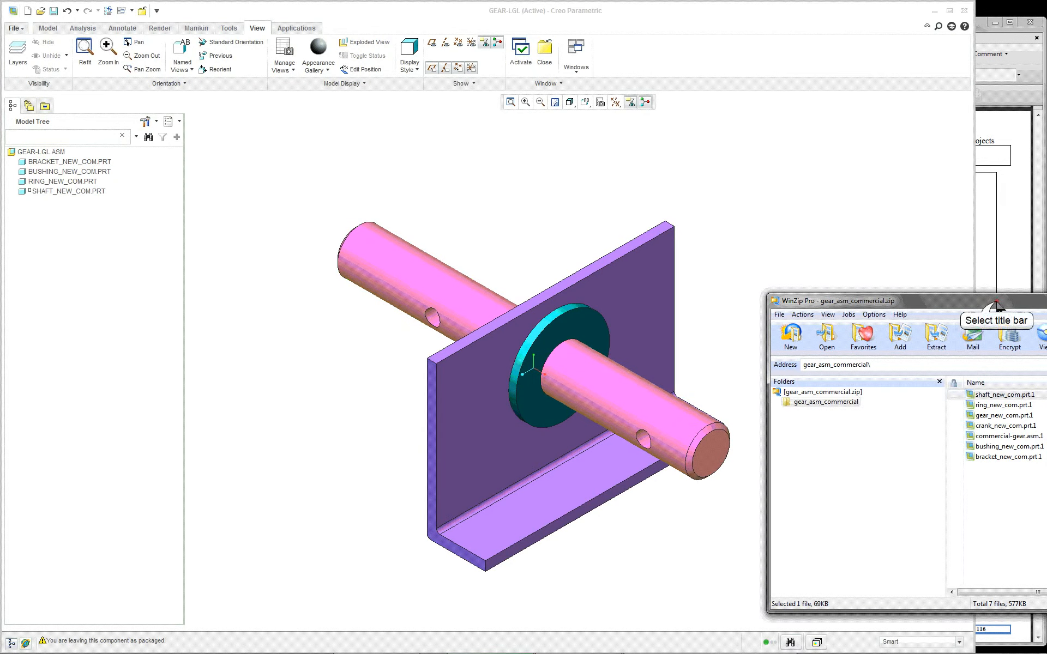
left_click(1007, 426)
left_click_drag(1001, 434, 794, 250)
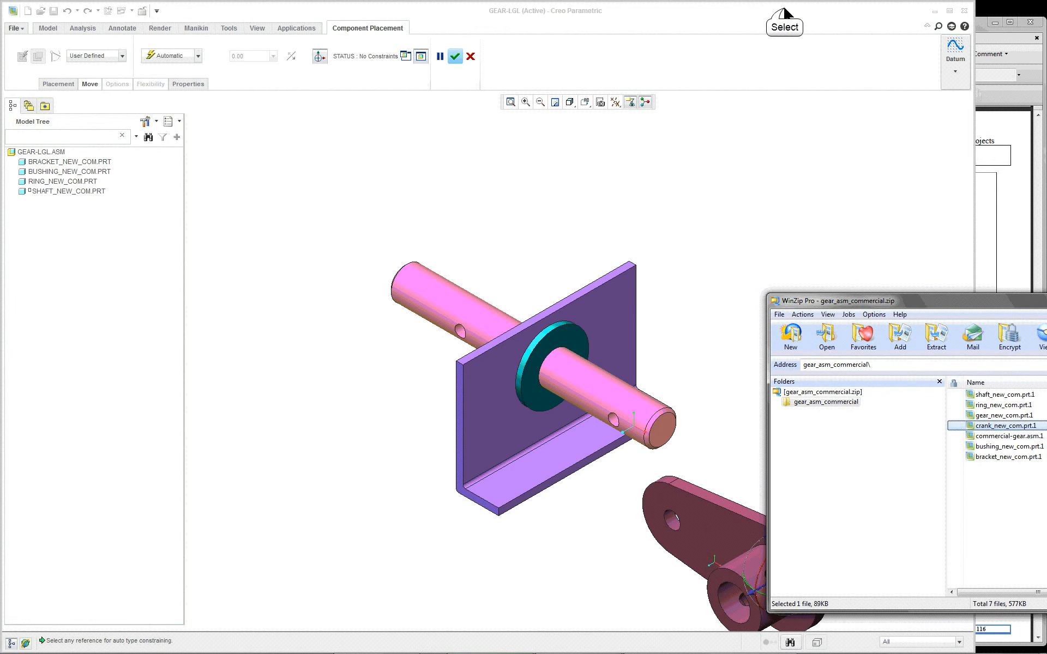
left_click(765, 357)
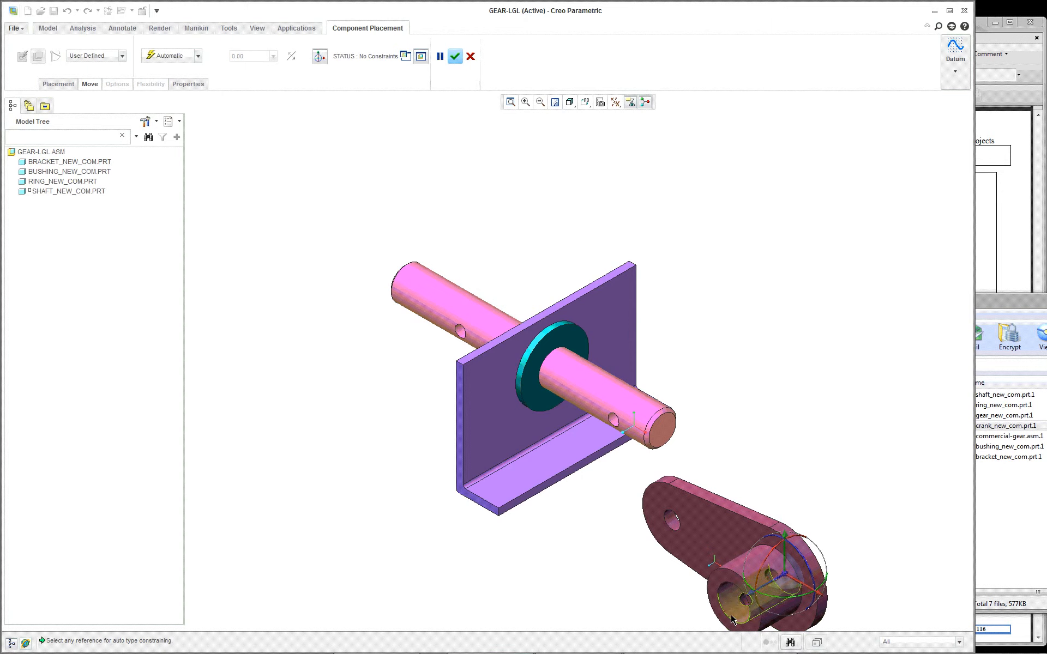
left_click_drag(785, 572, 767, 348)
scroll(729, 410, "down", 3)
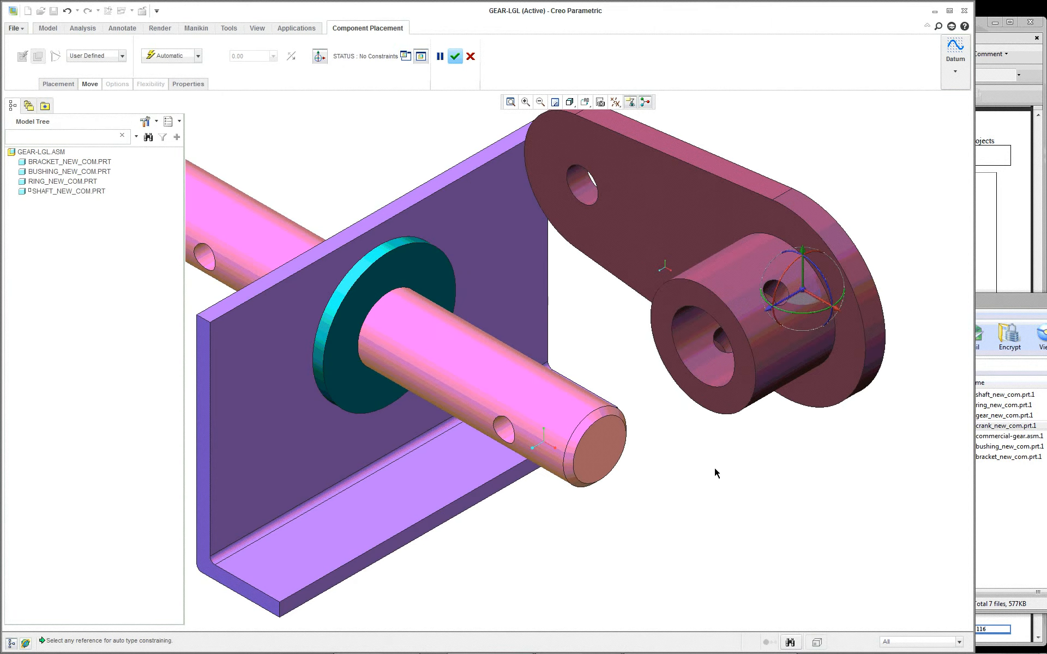
Step: Constrain the crank's bore coincident with the cylindrical surface of the shaft
scroll(717, 470, "up", 2)
left_click(707, 388)
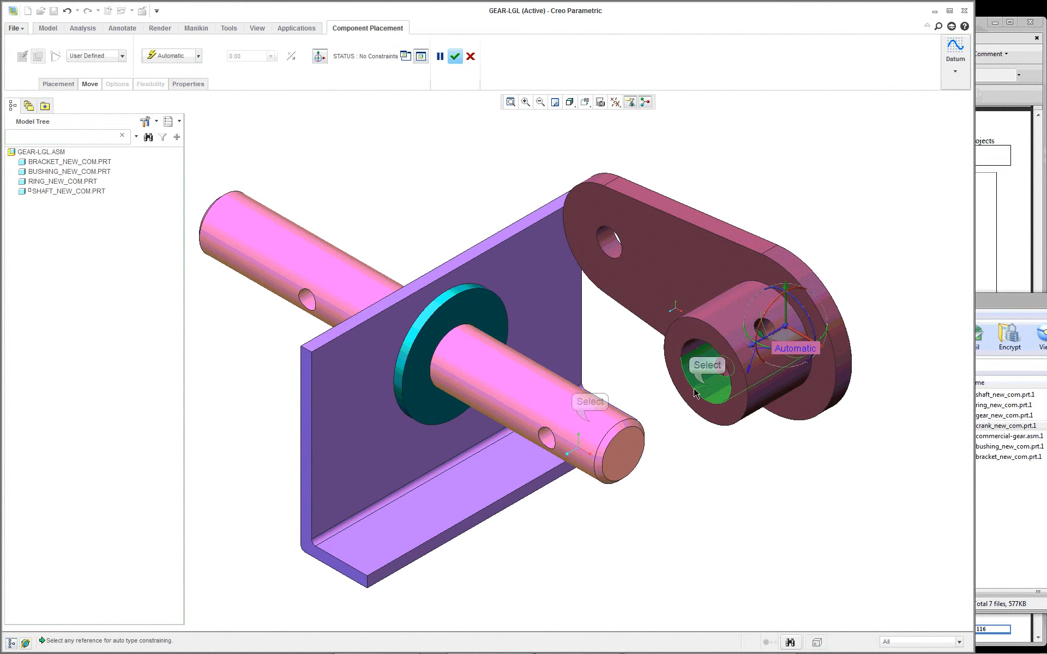
left_click(591, 426)
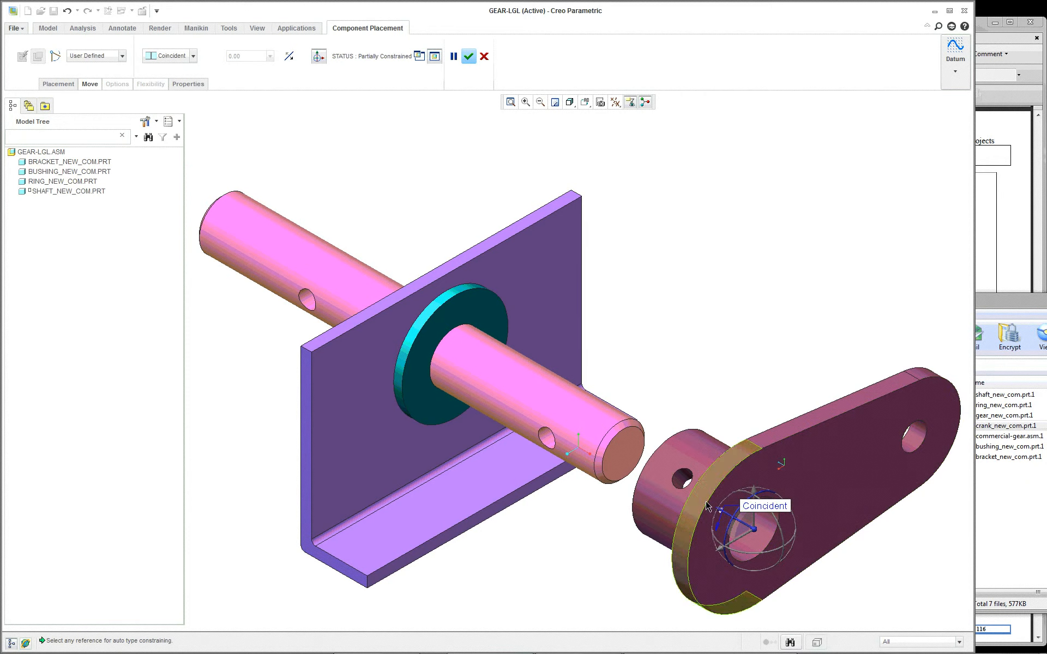
Step: Check the crank's orientation against the Gear Assembly picture in the project PDF and rotate the crank upward about the shaft's axis
left_click(986, 224)
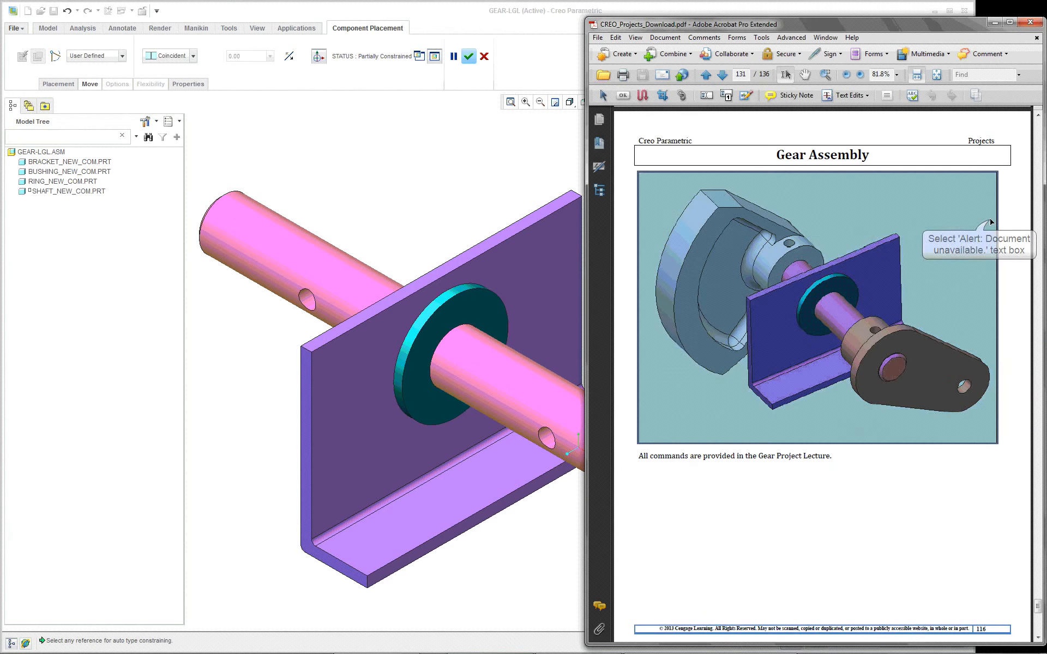
left_click(386, 167)
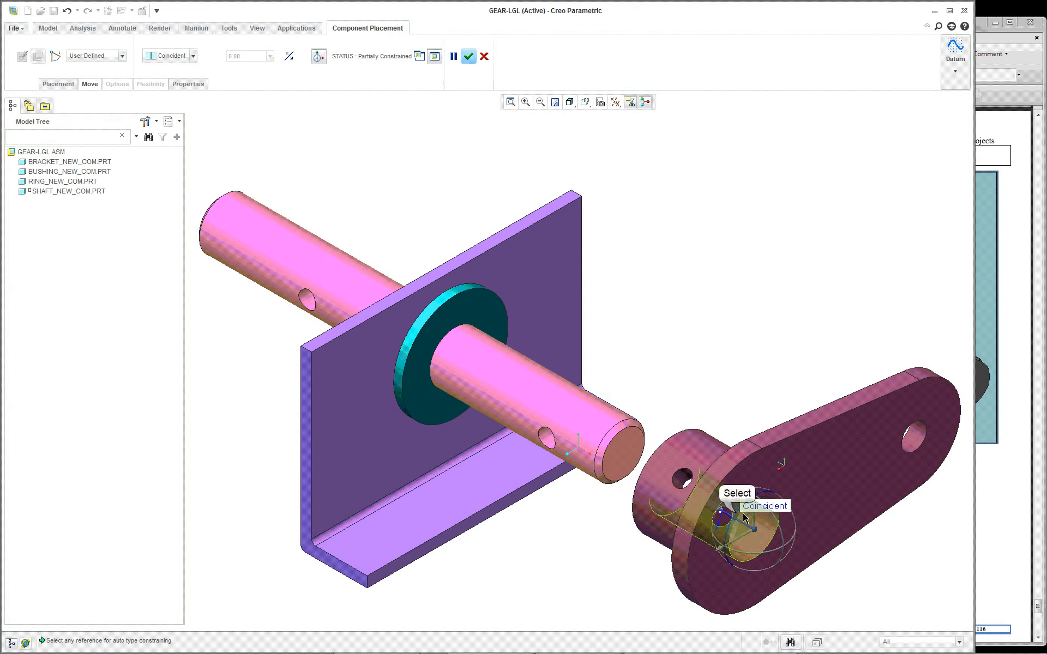
left_click_drag(736, 514, 721, 539)
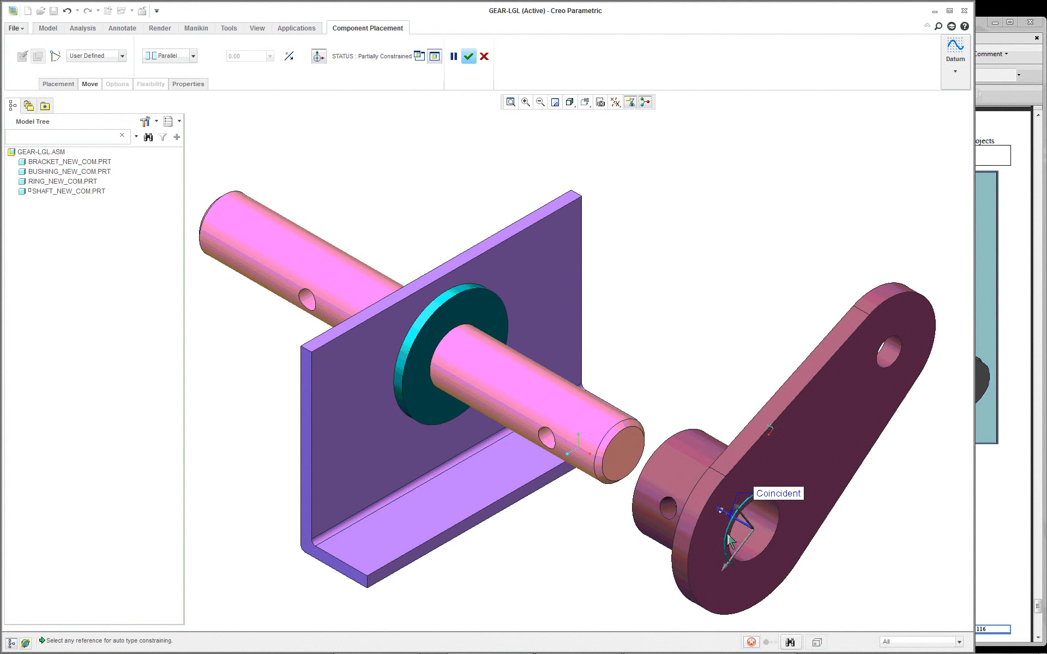
Step: Constrain the crank hub's cross hole to the shaft's front cross hole as Coincident and accept the placement
scroll(568, 561, "down", 2)
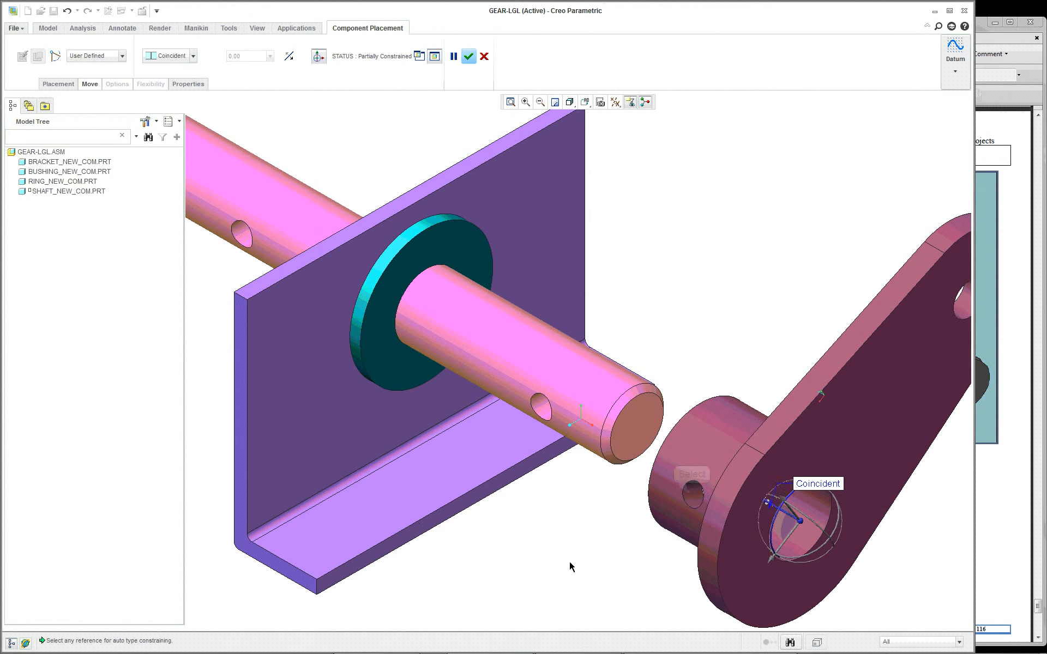
left_click(692, 497)
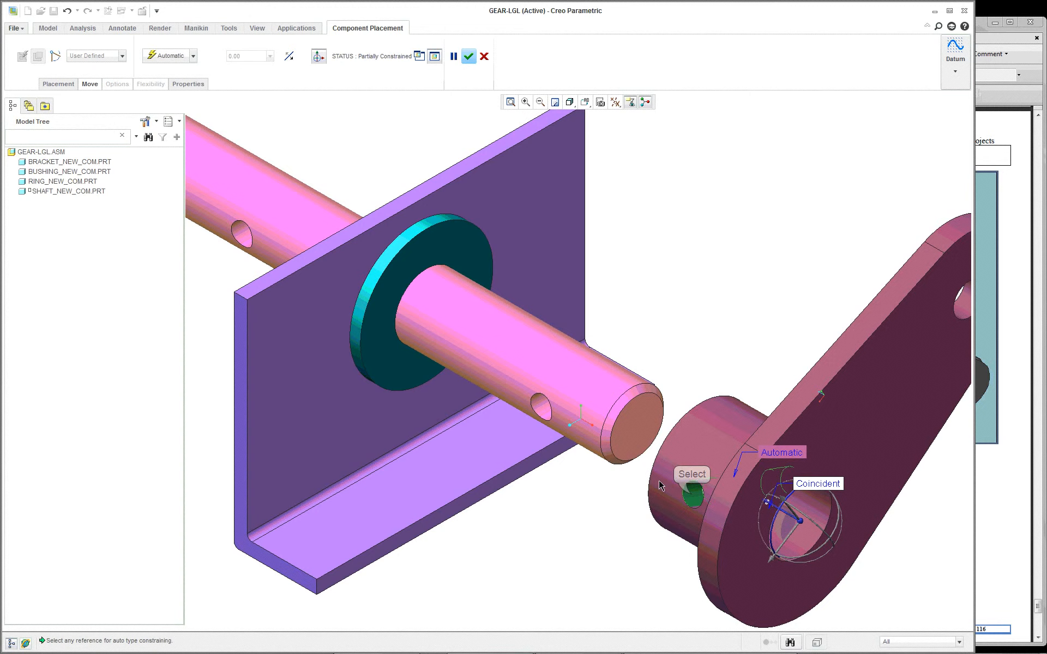
left_click(541, 405)
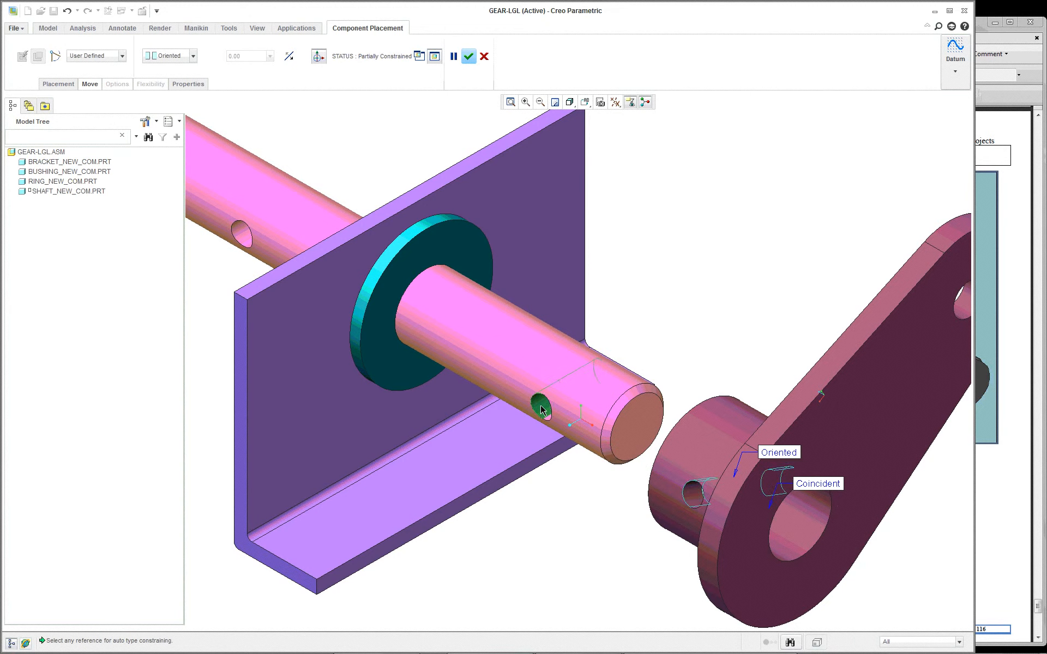
left_click(192, 55)
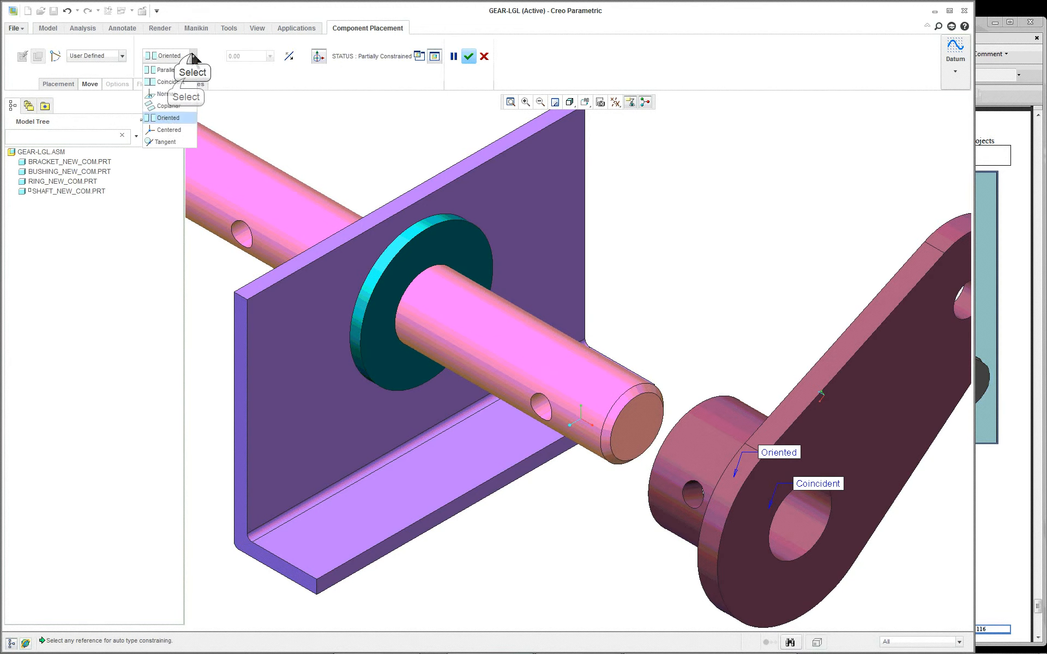
left_click(187, 78)
scroll(790, 439, "down", 3)
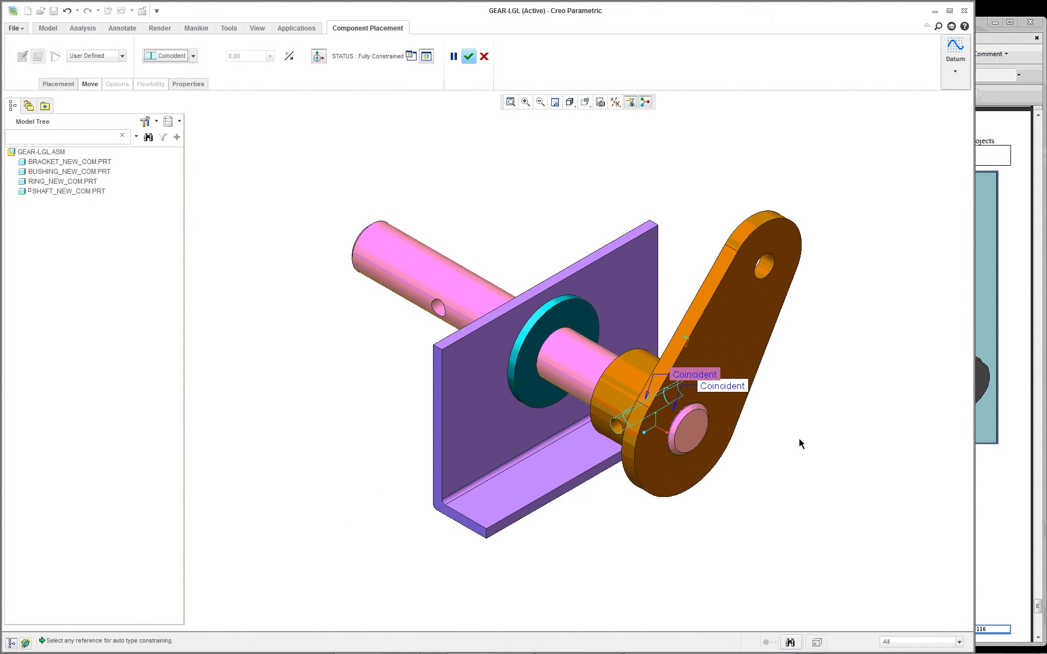
scroll(799, 443, "up", 2)
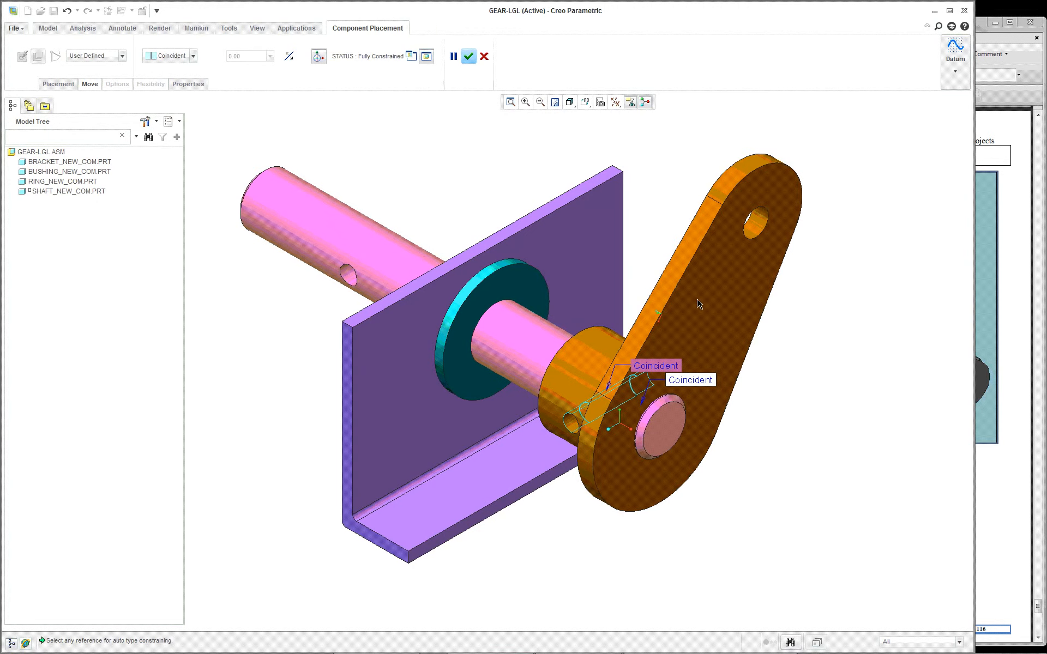
mouse_move(690, 326)
middle_mouse_down()
mouse_move(779, 299)
mouse_move(687, 322)
middle_mouse_up()
scroll(698, 325, "up", 3)
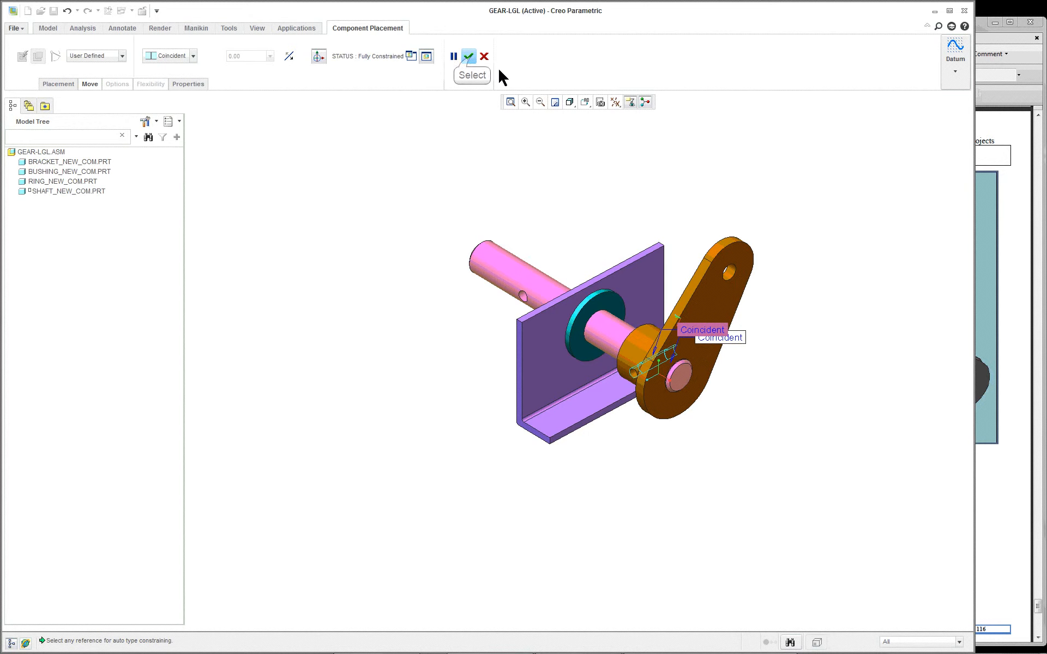
left_click(470, 56)
Step: Bring gear_new_com.prt.1 from the gear_asm_commercial archive into the assembly
scroll(816, 274, "down", 2)
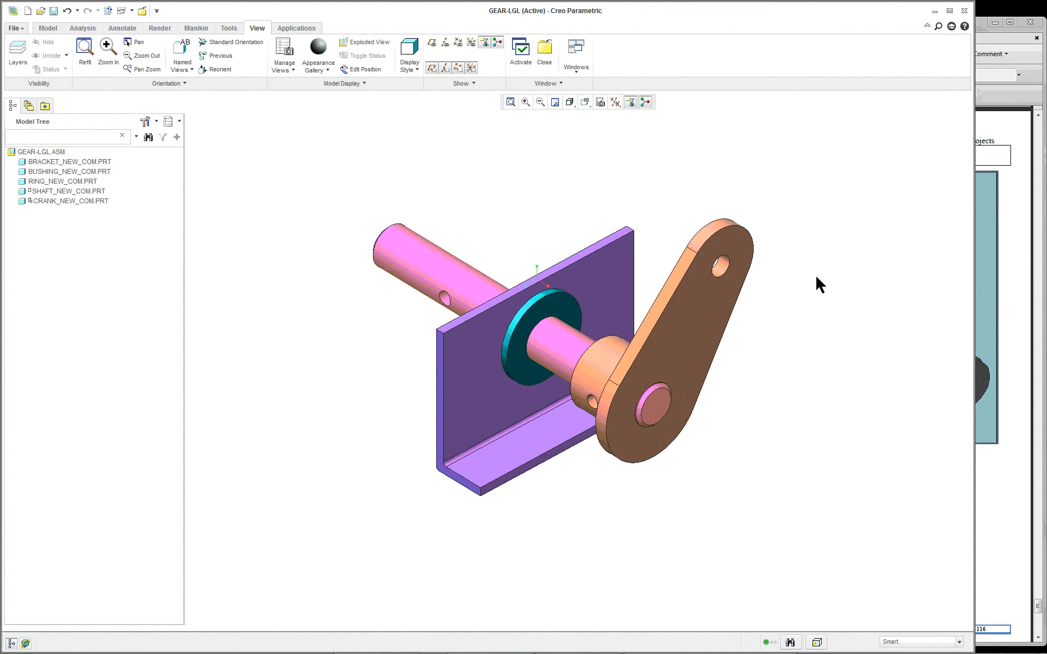
scroll(816, 273, "down", 2)
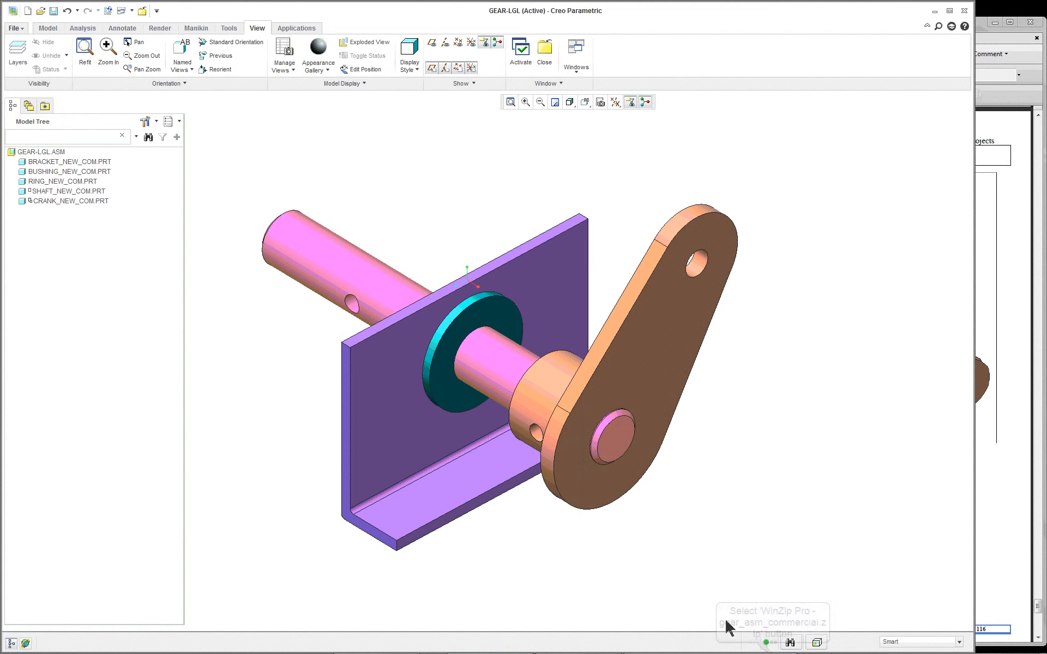
left_click(747, 646)
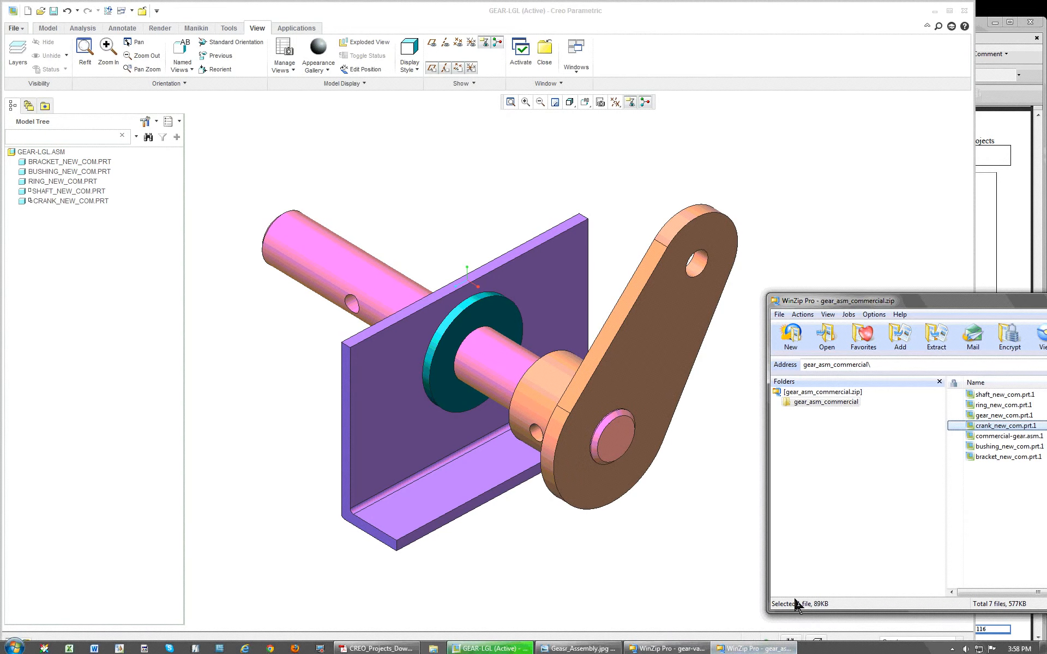
left_click(1004, 416)
left_click_drag(993, 422, 507, 176)
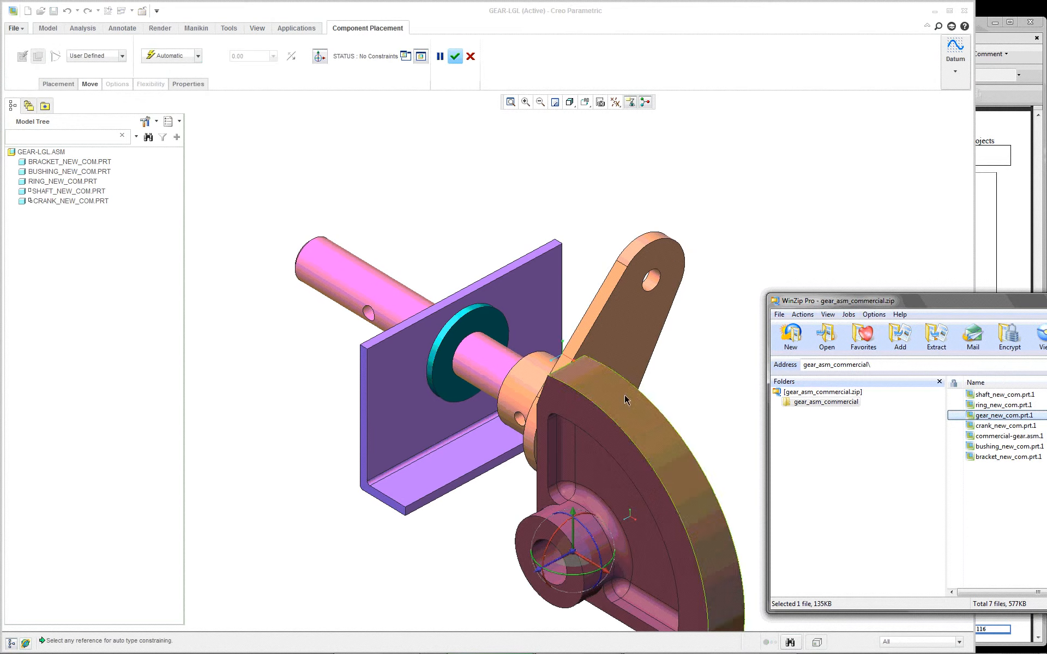
Step: Constrain the gear's bore coincident with the shaft's cylindrical surface and slide the gear behind the bracket to the shaft's rear end
left_click(533, 541)
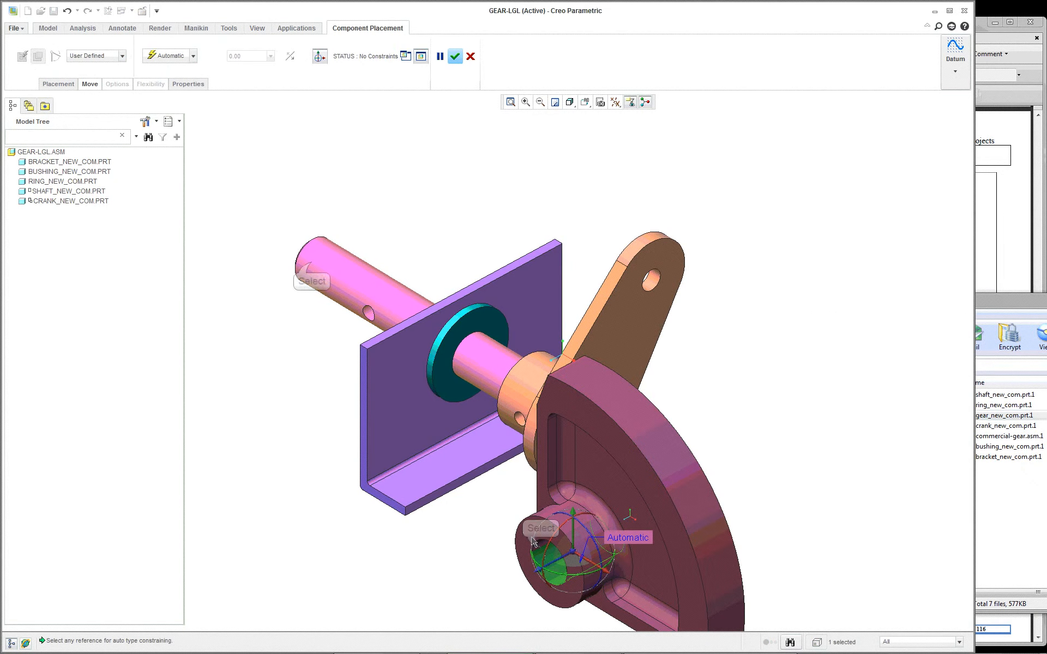
left_click(312, 271)
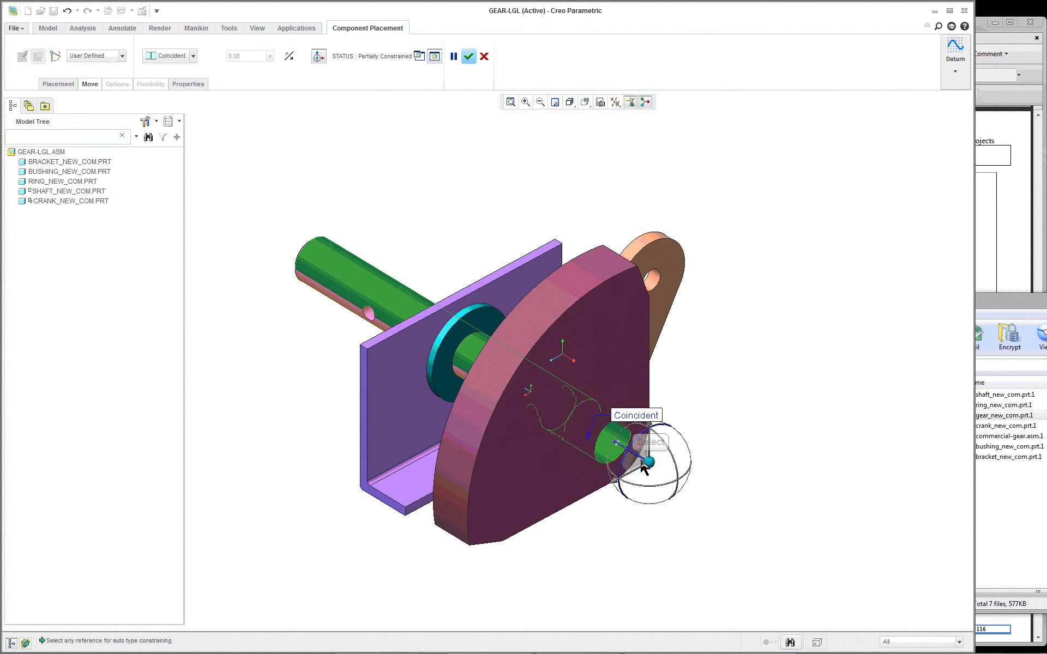
left_click_drag(651, 465, 194, 241)
scroll(343, 296, "up", 3)
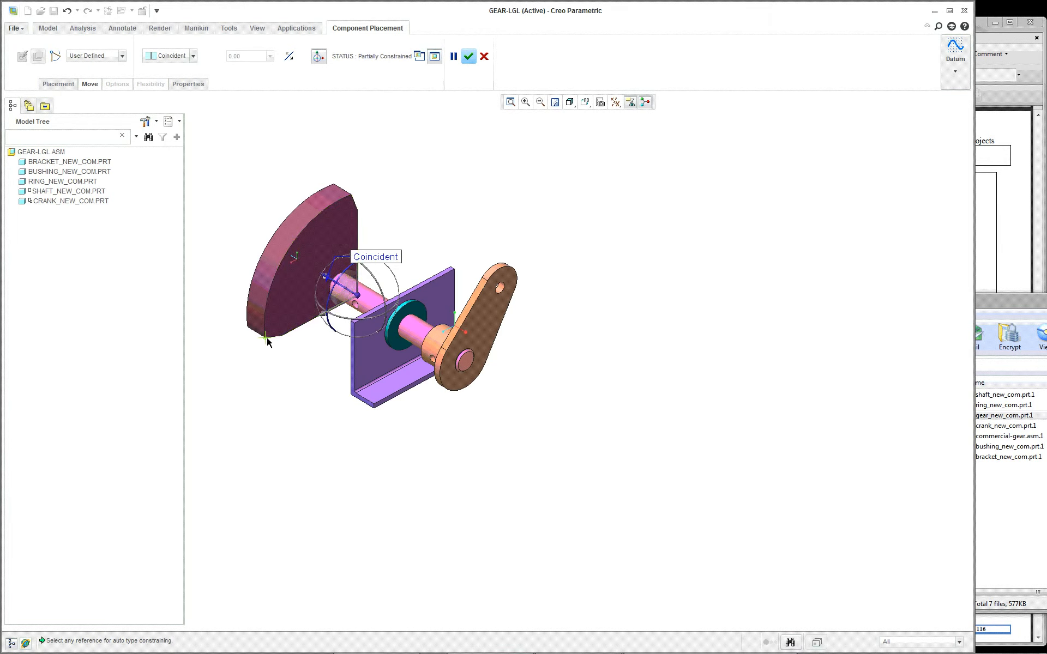
Step: Flip the gear's Coincident constraint so that its hub faces the bracket
mouse_move(269, 339)
middle_mouse_down()
mouse_move(350, 359)
mouse_move(257, 344)
mouse_move(338, 349)
mouse_move(278, 351)
middle_mouse_up()
scroll(278, 351, "up", 2)
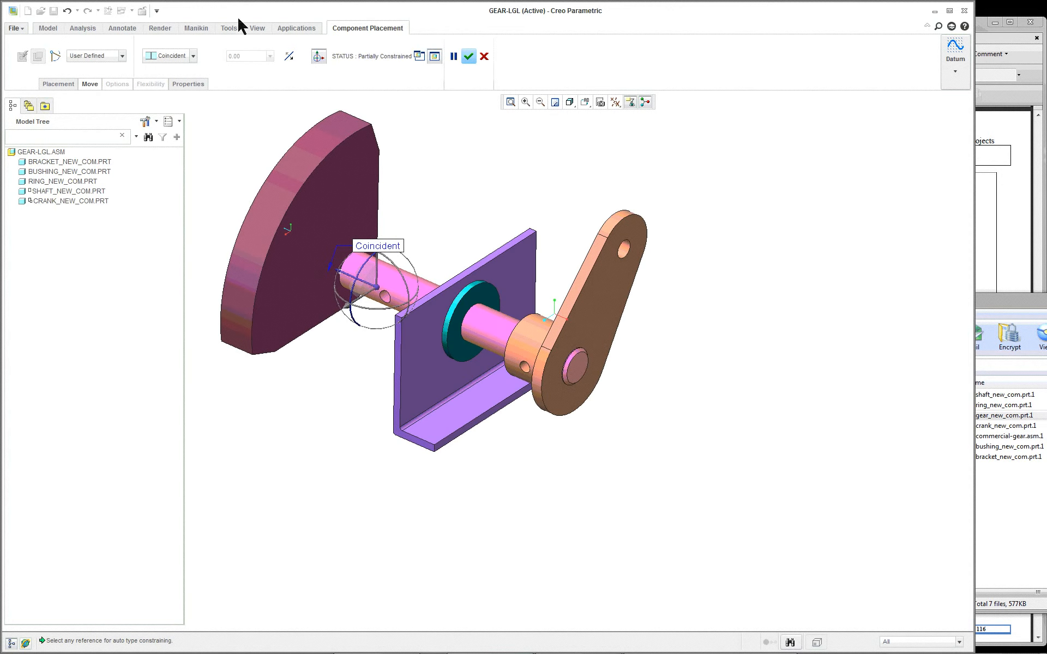
left_click(287, 57)
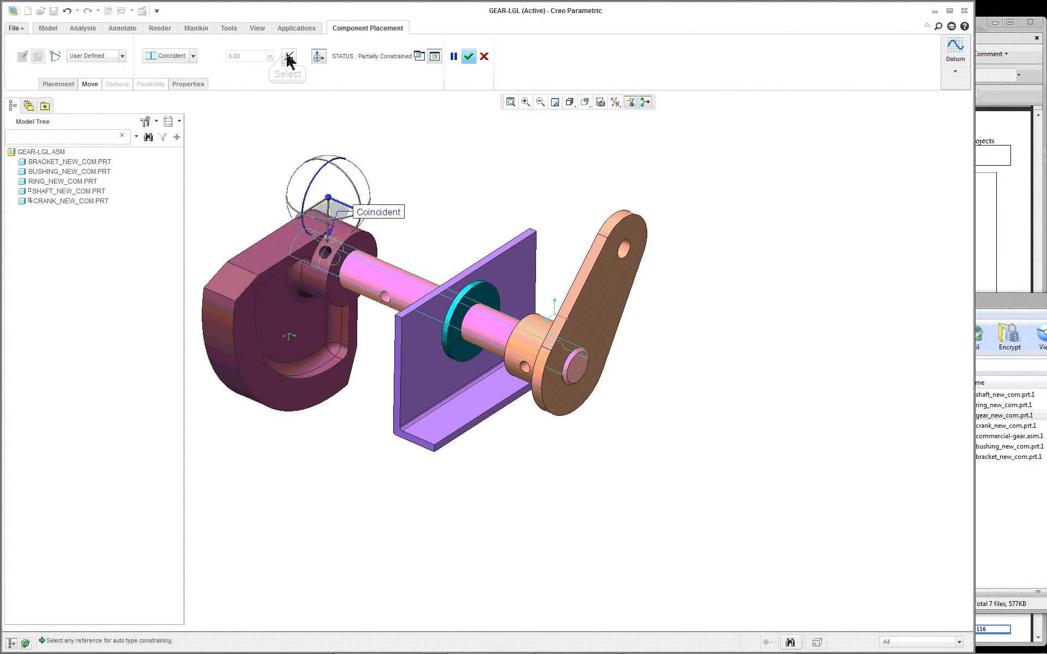
Step: Constrain the gear hub's cross hole to the shaft's rear cross hole as Coincident
scroll(266, 253, "up", 2)
scroll(266, 252, "up", 2)
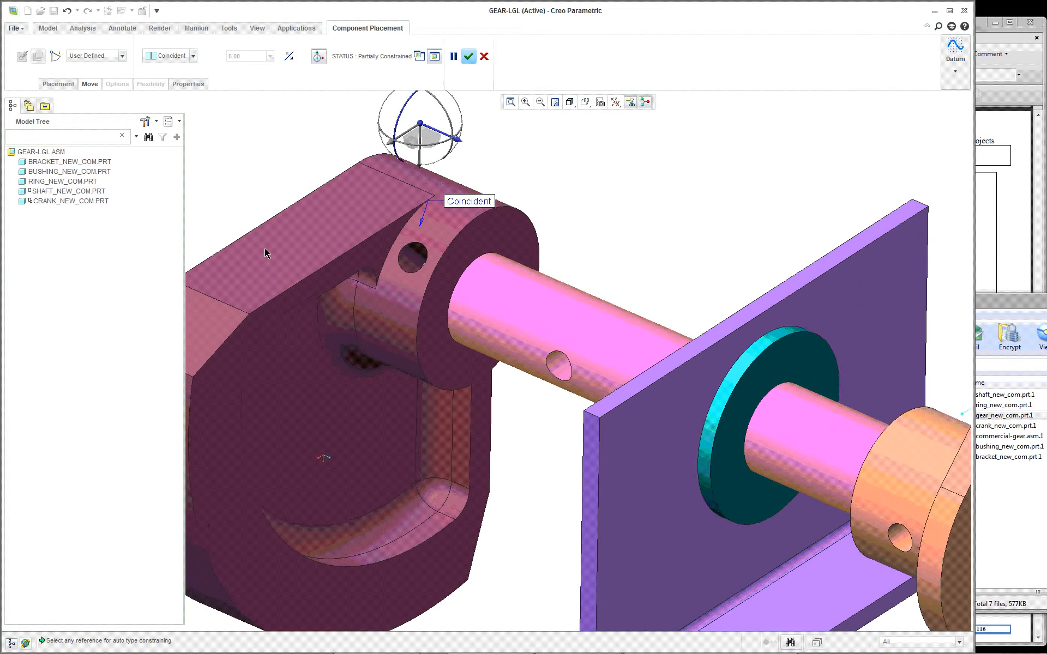
scroll(265, 253, "down", 1)
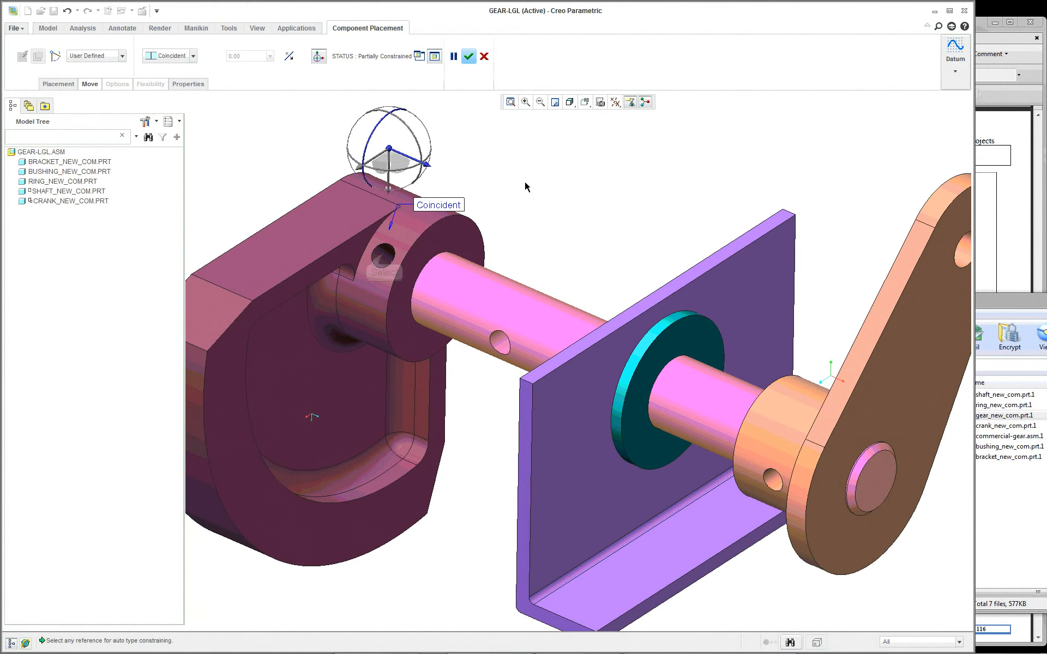
left_click(384, 257)
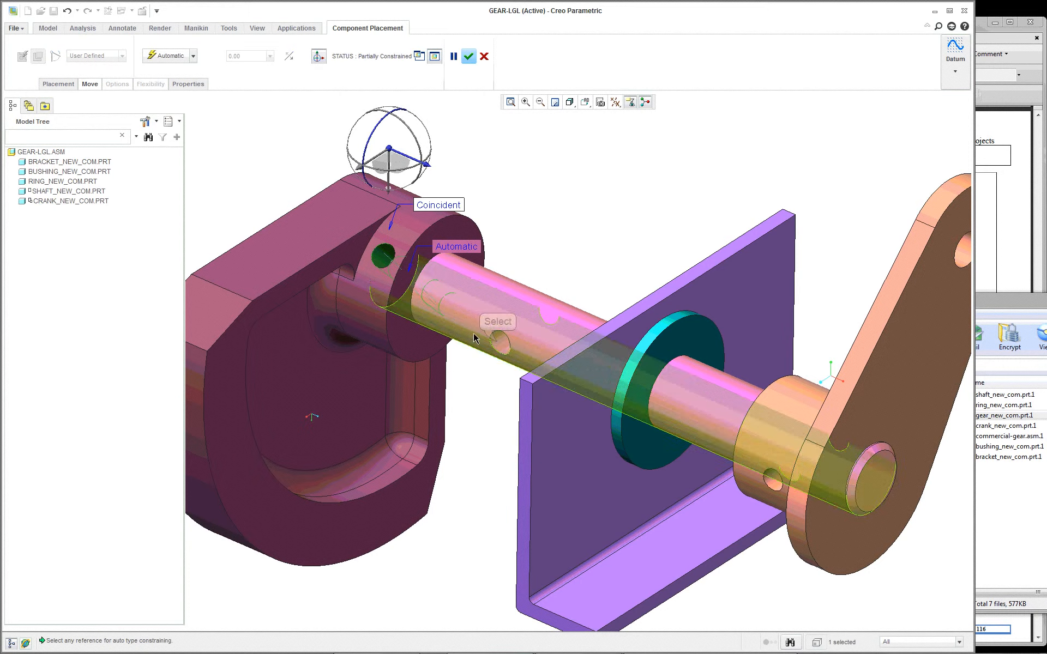
left_click(498, 345)
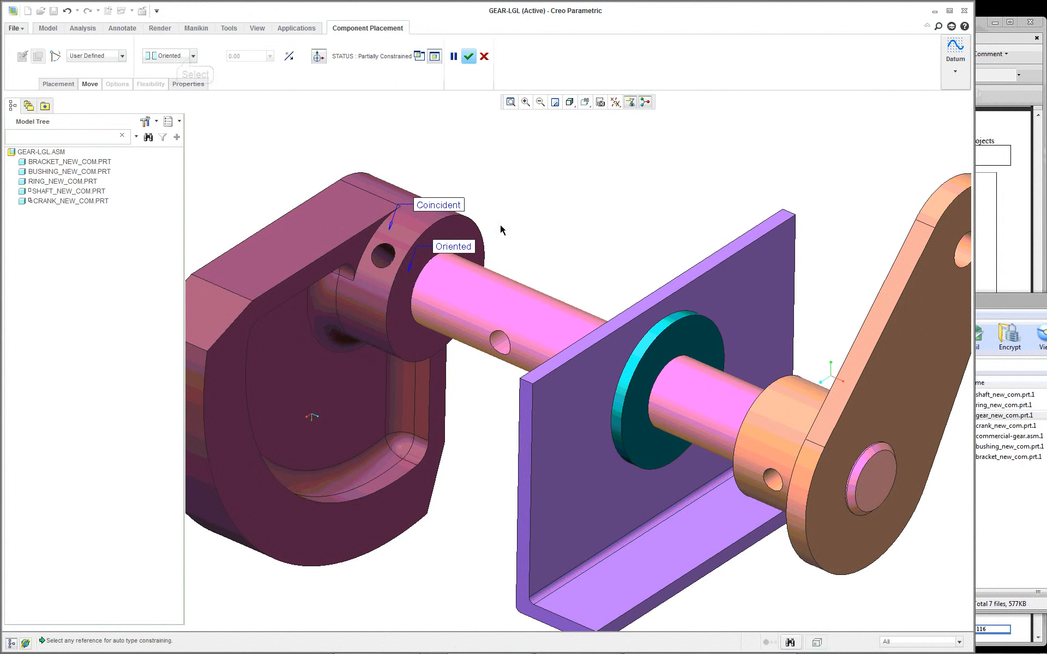
left_click(193, 55)
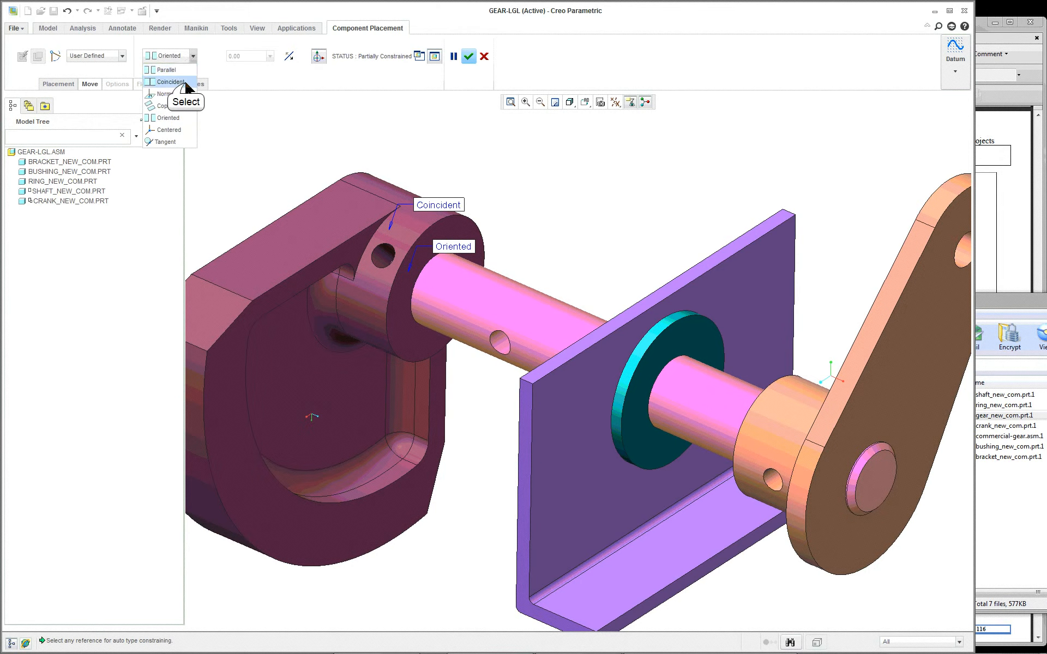
left_click(184, 82)
Step: Compare the gear's position with the Gear Assembly picture in the project PDF and accept the gear's placement
scroll(643, 251, "up", 2)
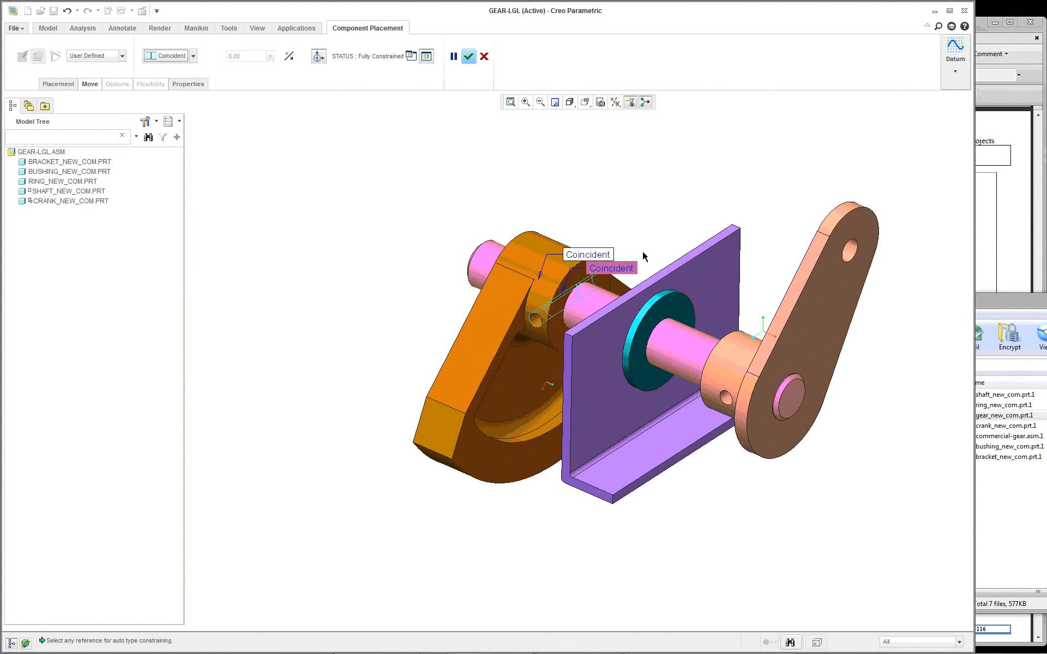
middle_click_drag(681, 288, 697, 264)
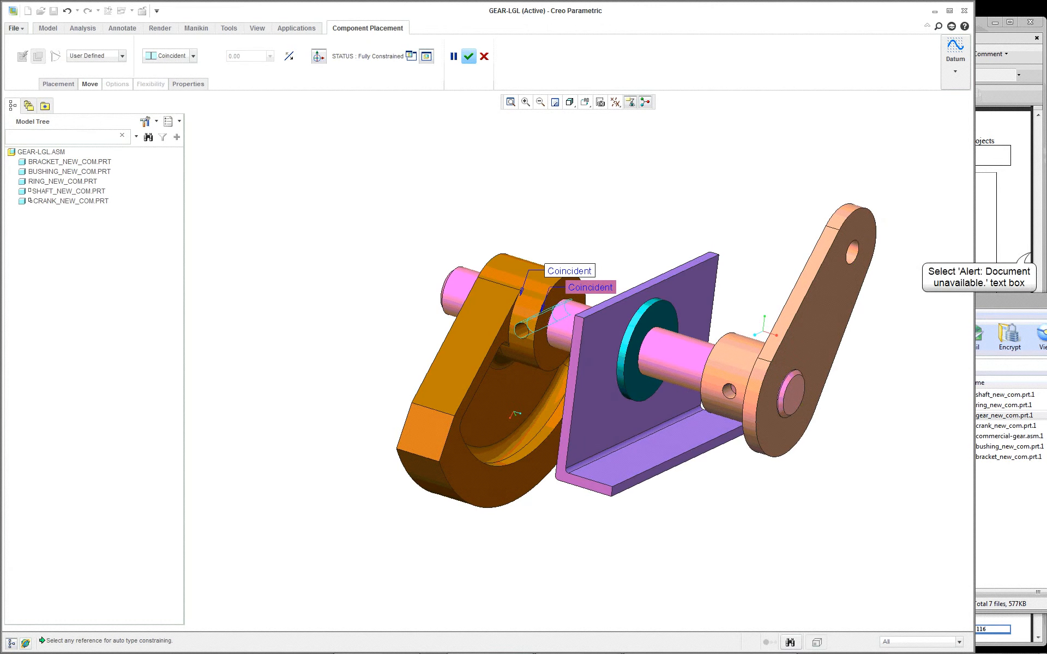
left_click(1034, 259)
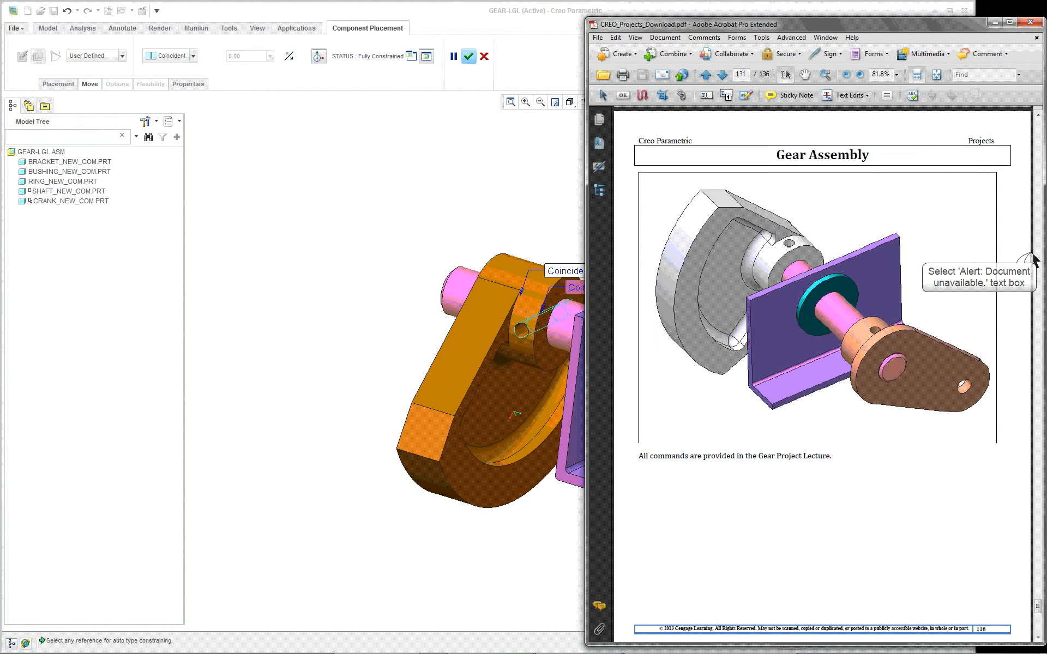
left_click(381, 212)
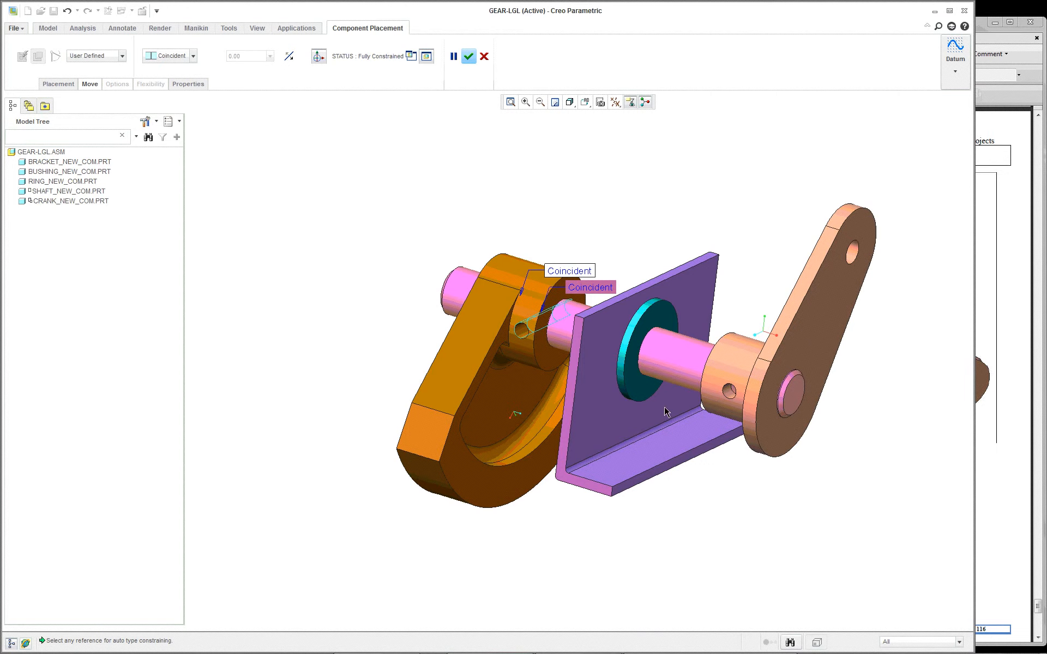
left_click(468, 57)
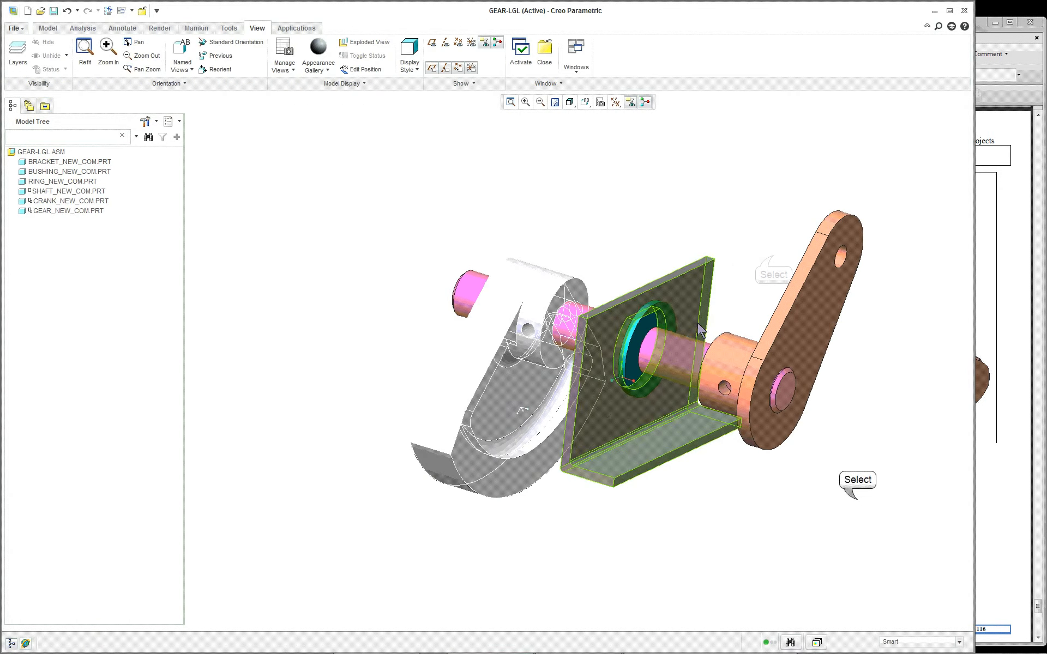
Step: Open the shaft's placement definition for editing
left_click(669, 357)
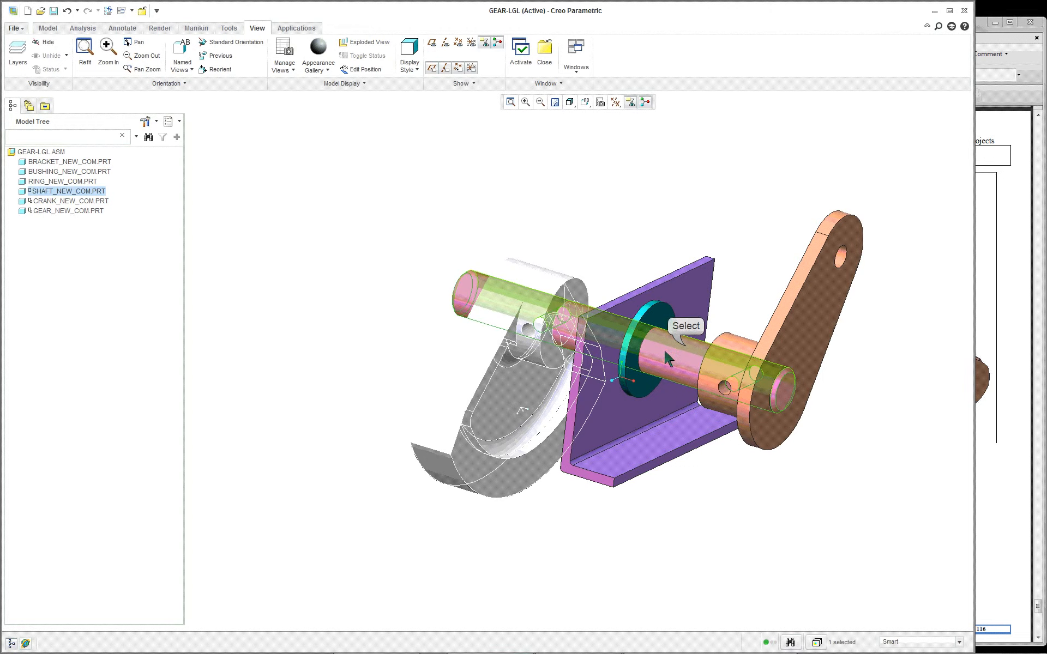
left_click(522, 205)
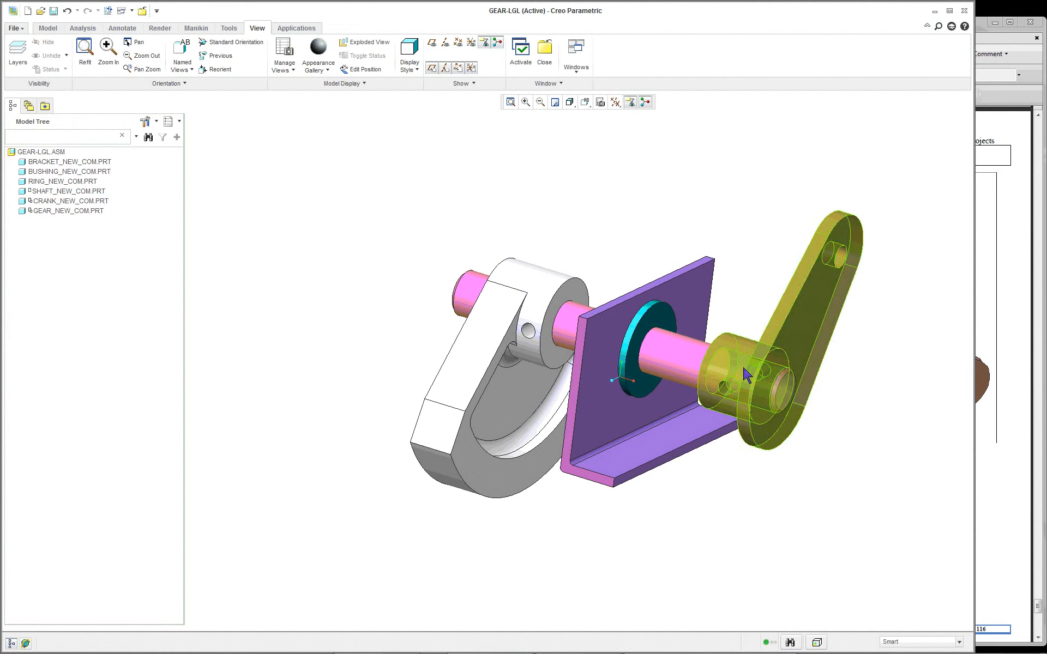
middle_click_drag(582, 392, 725, 384)
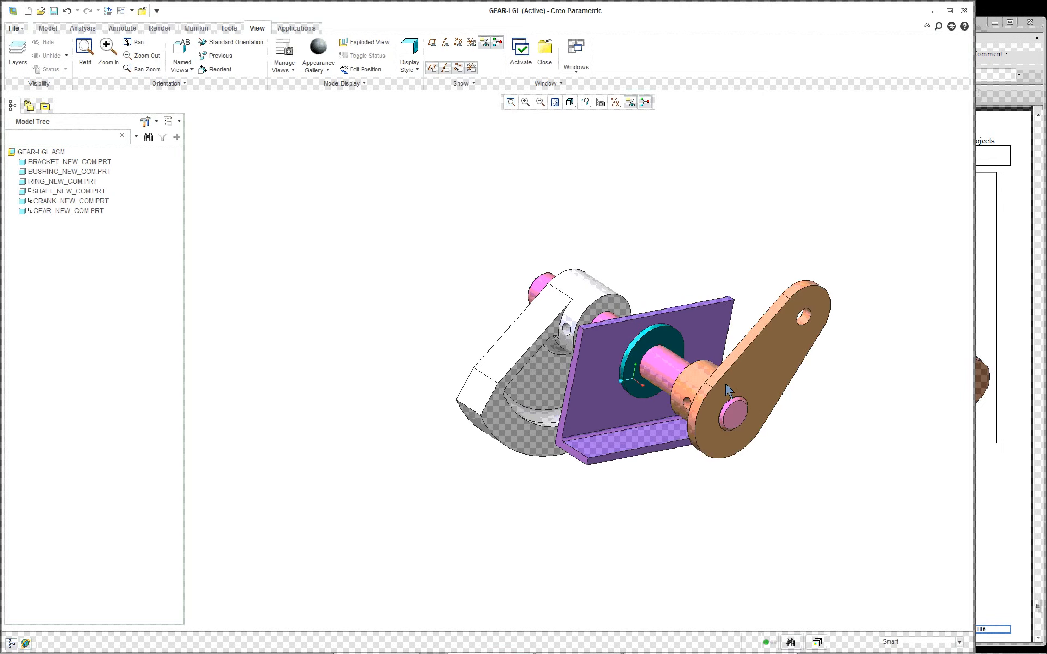
left_click(658, 381)
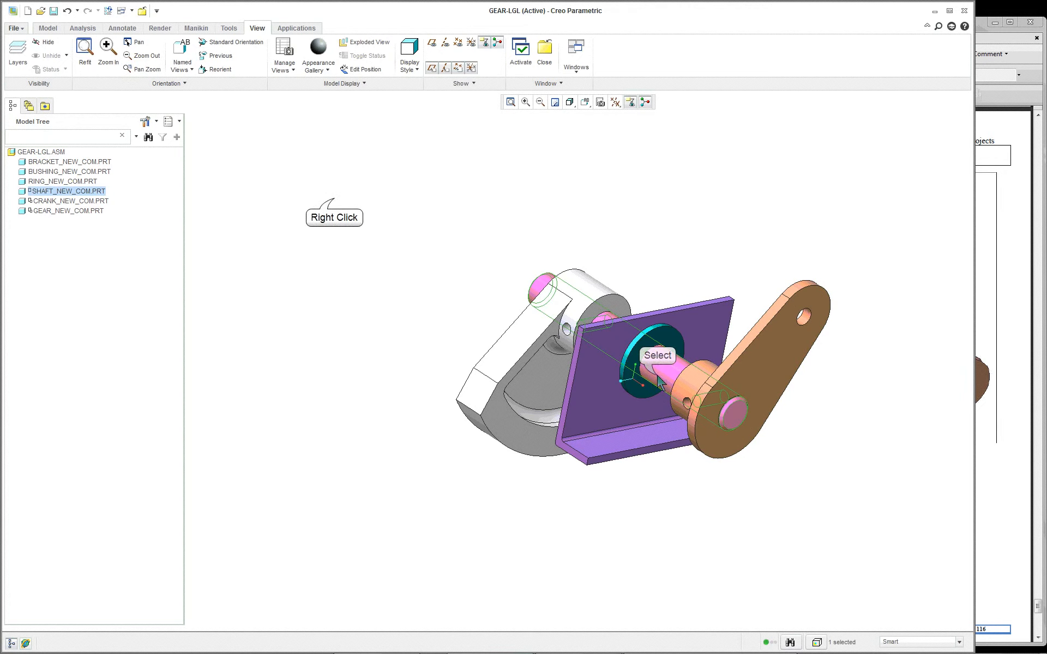
right_click(334, 200)
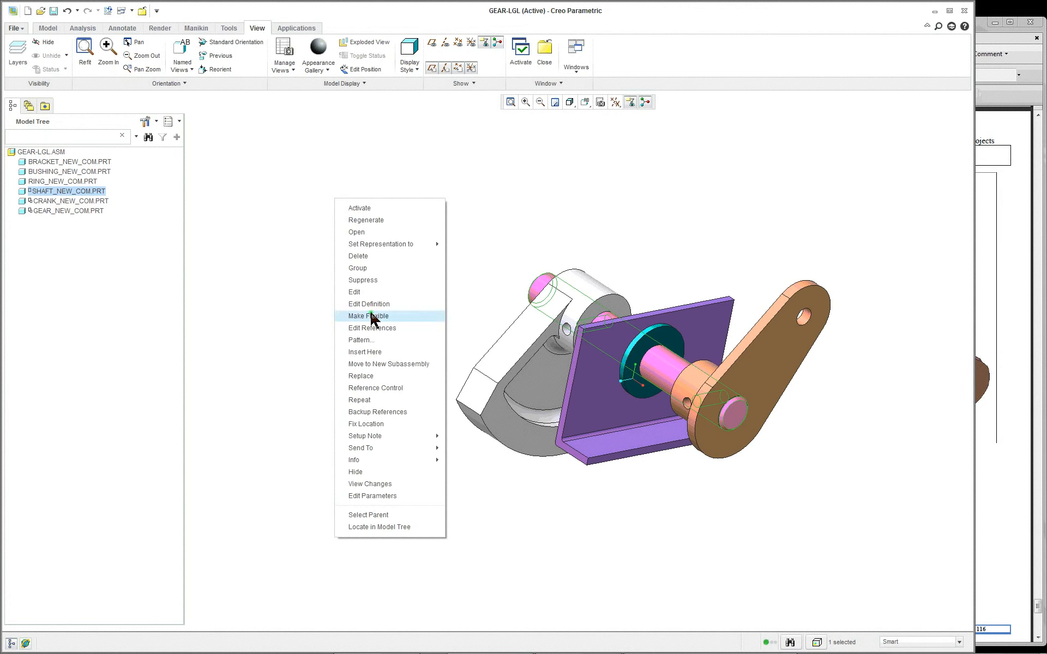
left_click(390, 304)
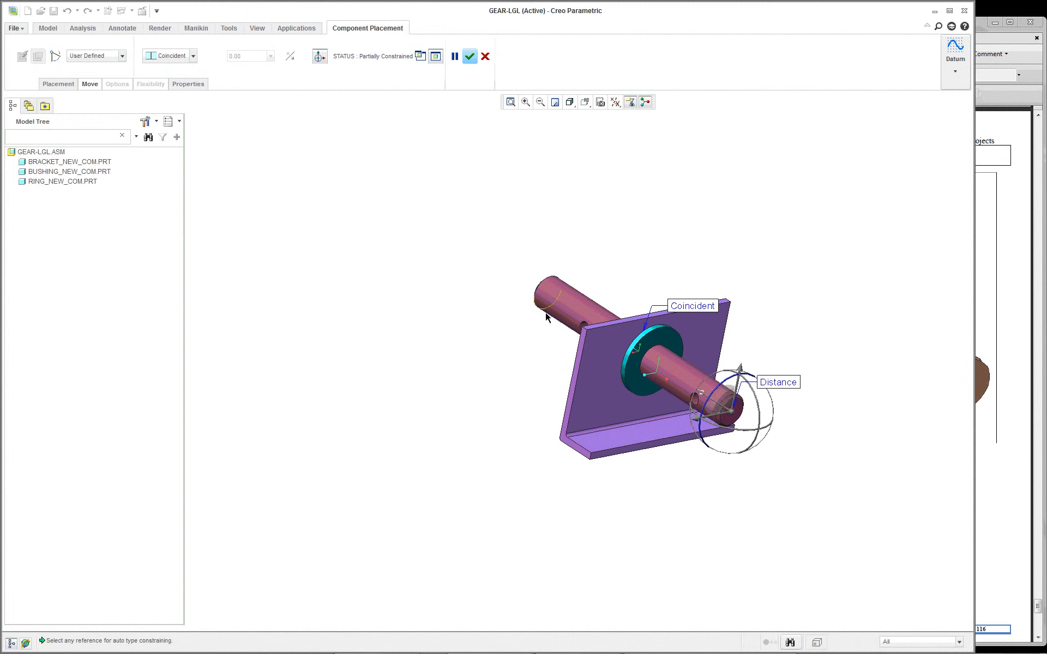
right_click(420, 238)
left_click(366, 251)
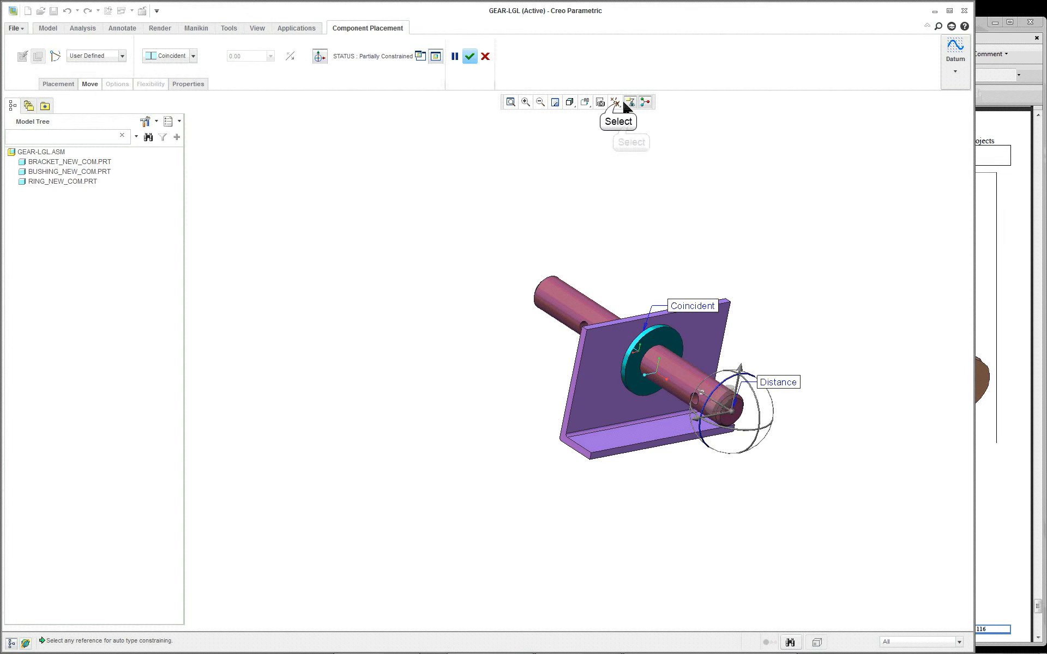
Step: Turn on the display of all datum axes, points, coordinate systems and planes
left_click(624, 102)
left_click(627, 121)
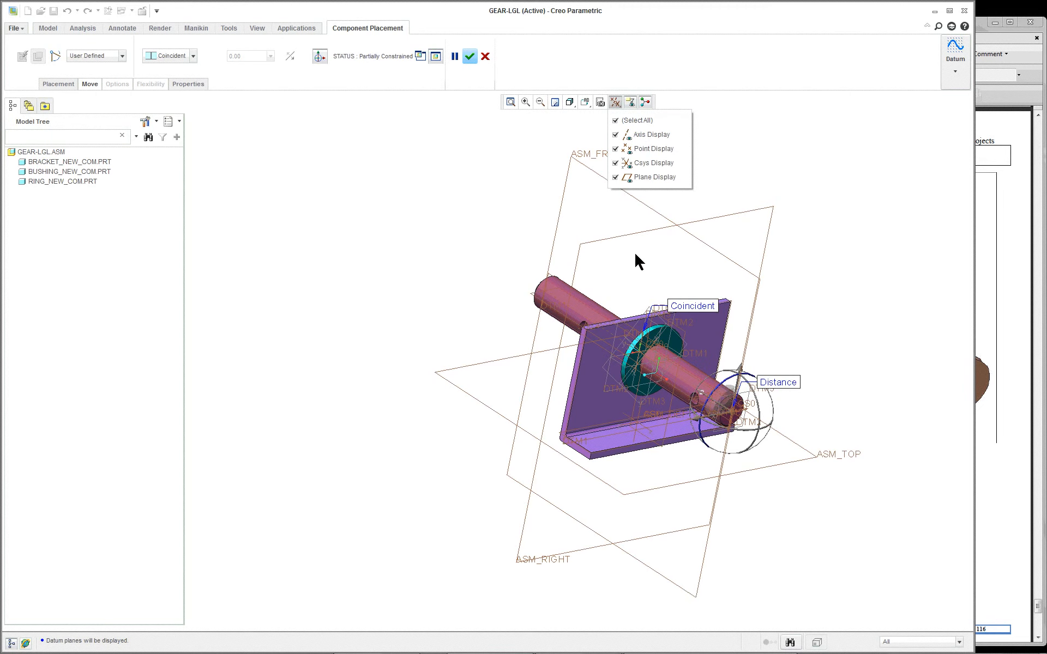
left_click(624, 261)
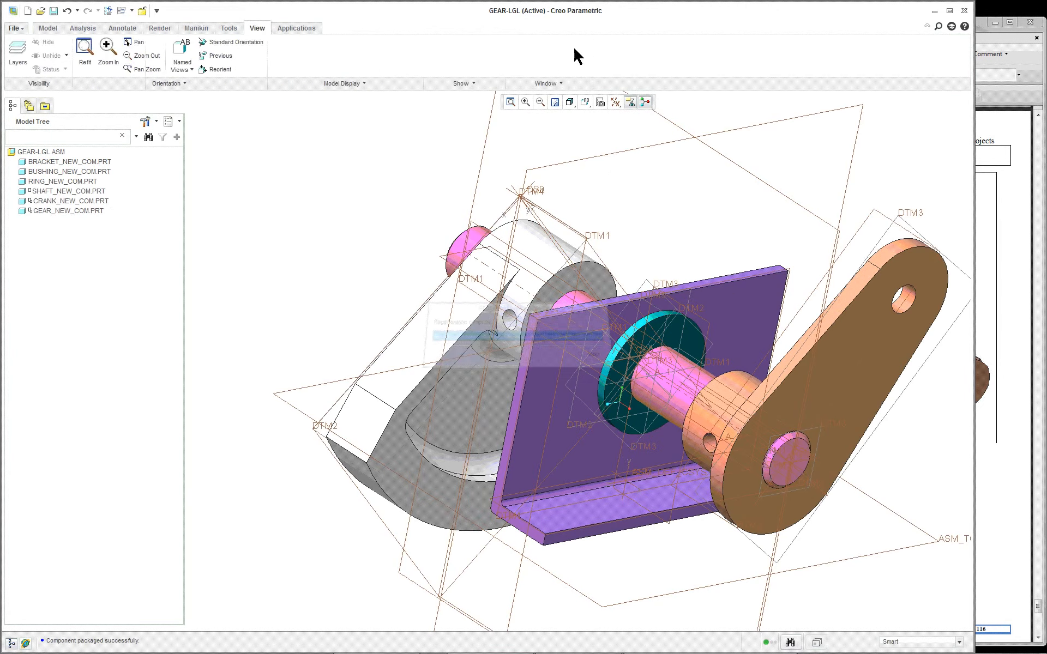
scroll(573, 48, "down", 1)
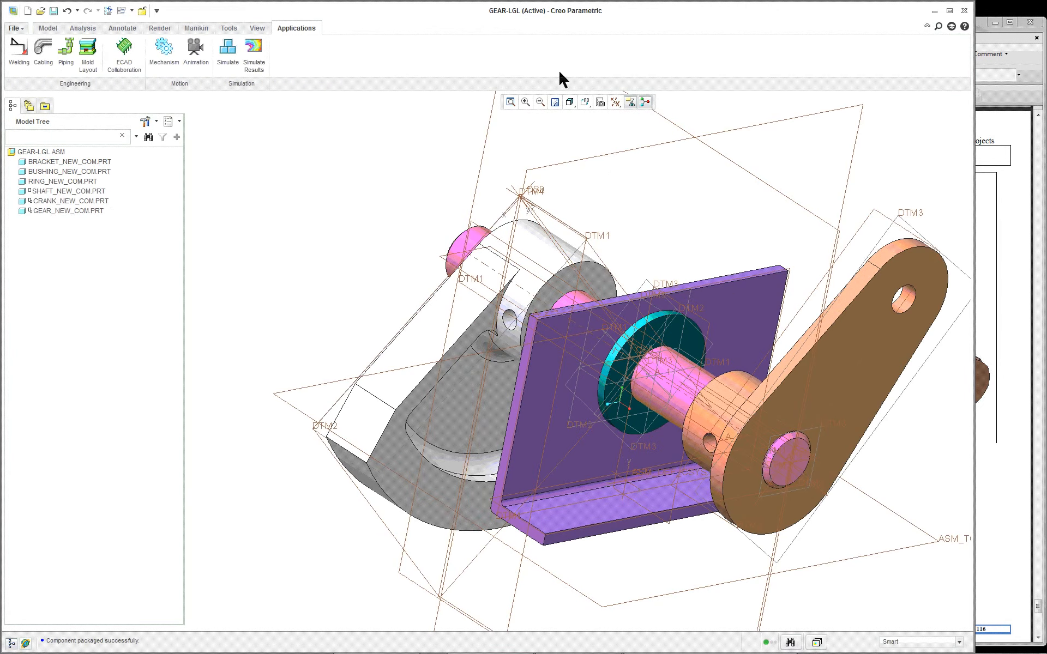
Step: Configure the model tree to list features, placement folders, annotations, suppressed objects, envelope components and copied references
left_click(47, 28)
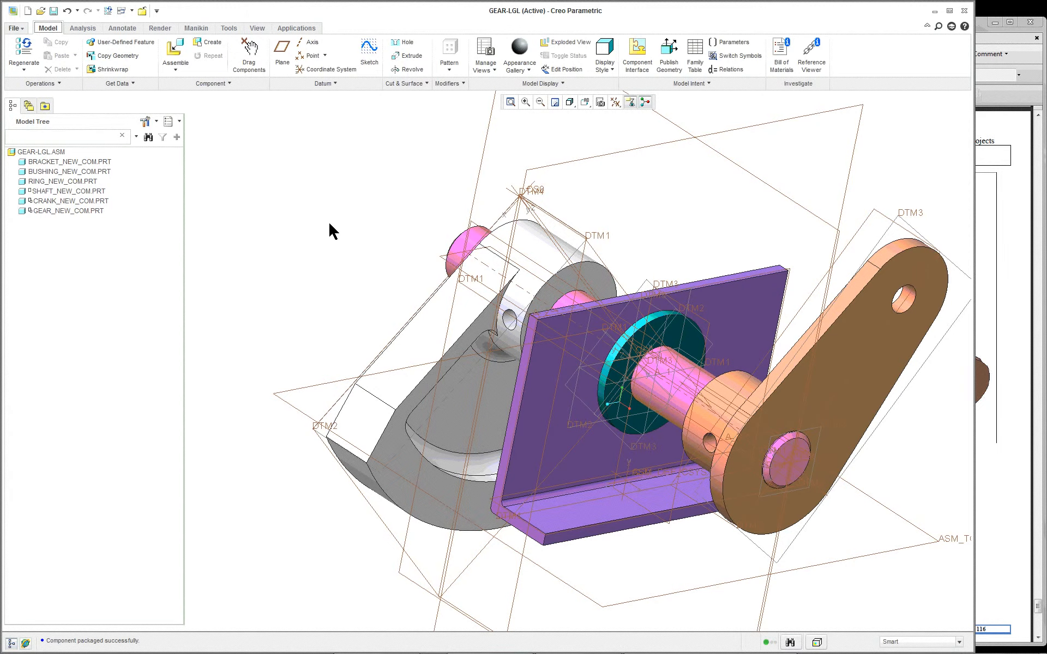
left_click(145, 121)
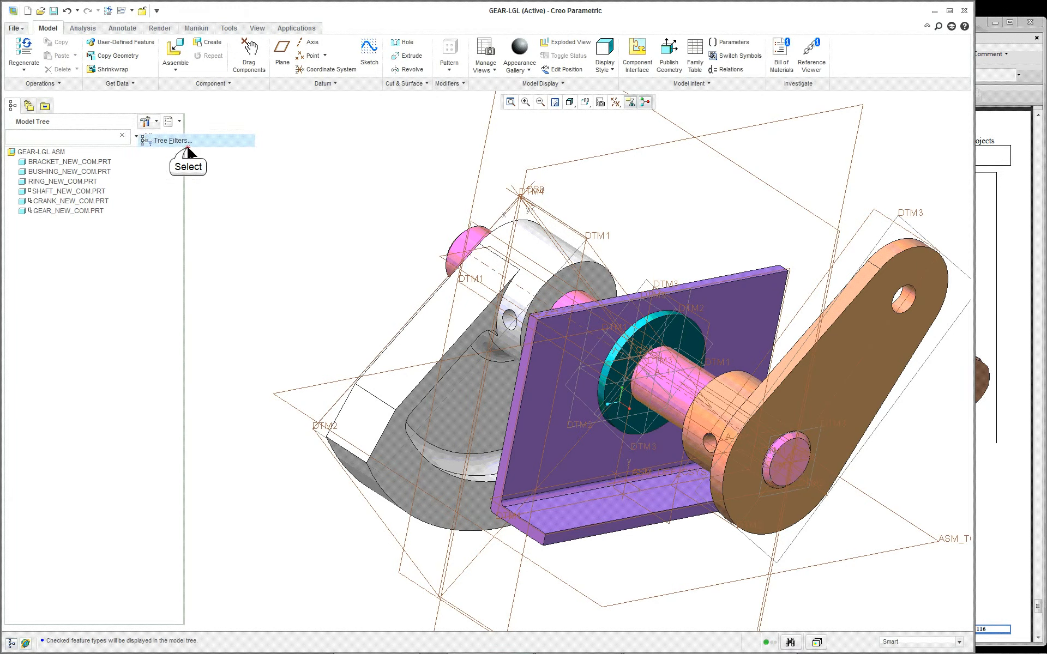
left_click(188, 146)
left_click(382, 323)
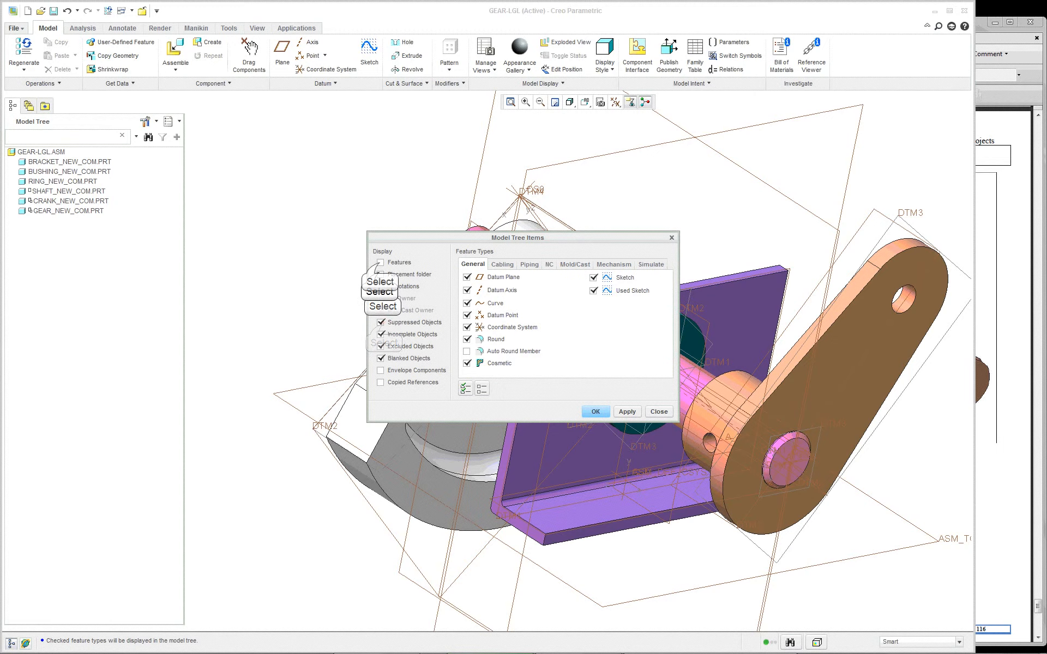
left_click(380, 263)
left_click(381, 274)
left_click(380, 286)
left_click(381, 370)
left_click(382, 382)
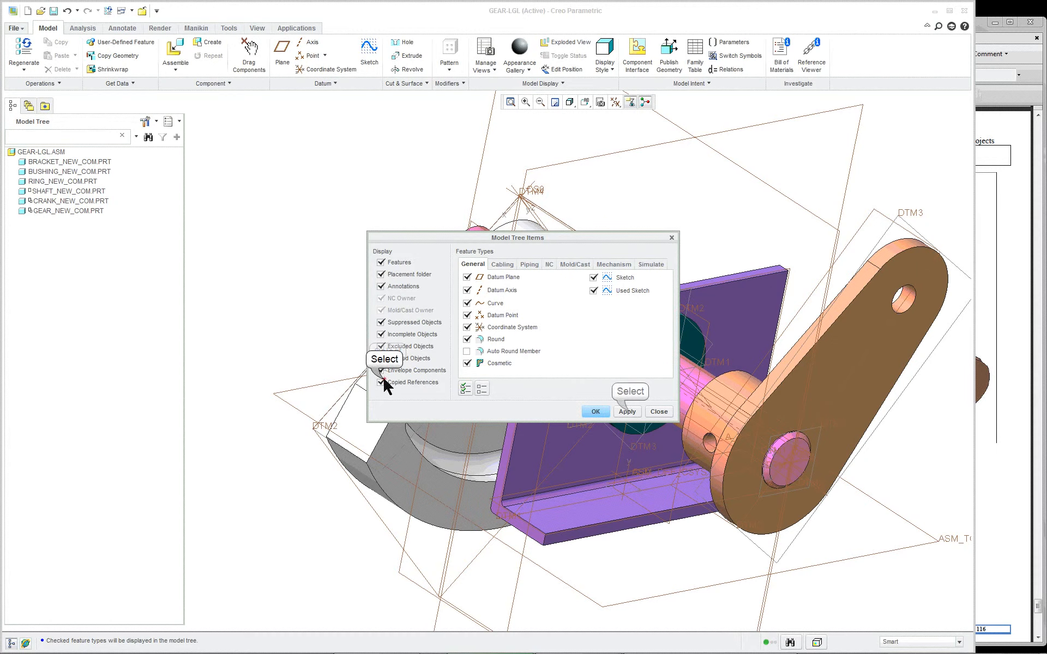
left_click(636, 412)
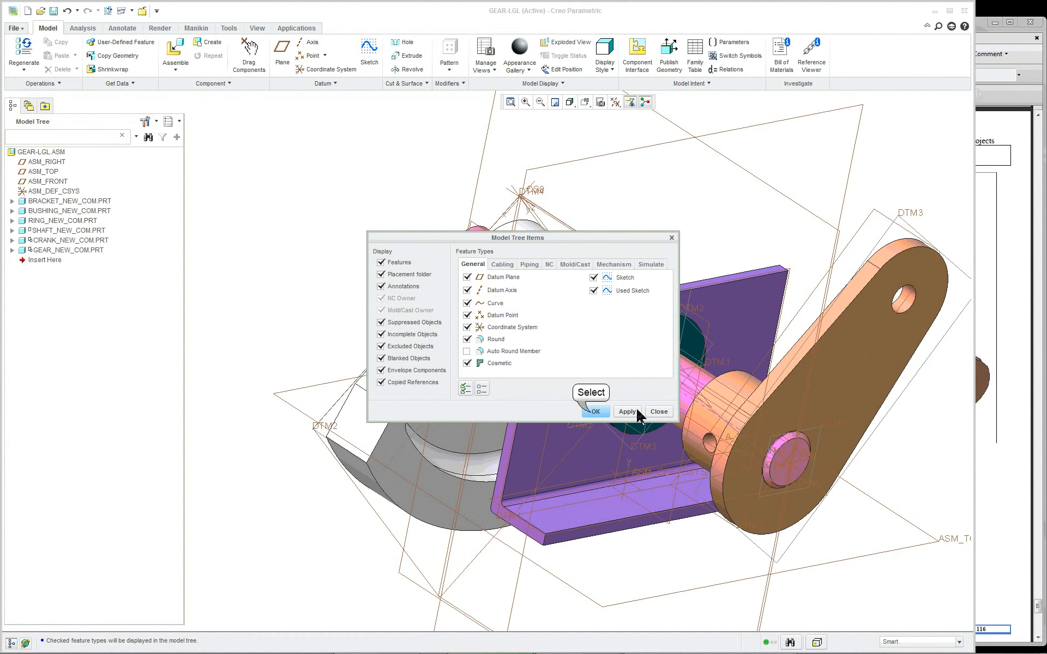
left_click(594, 412)
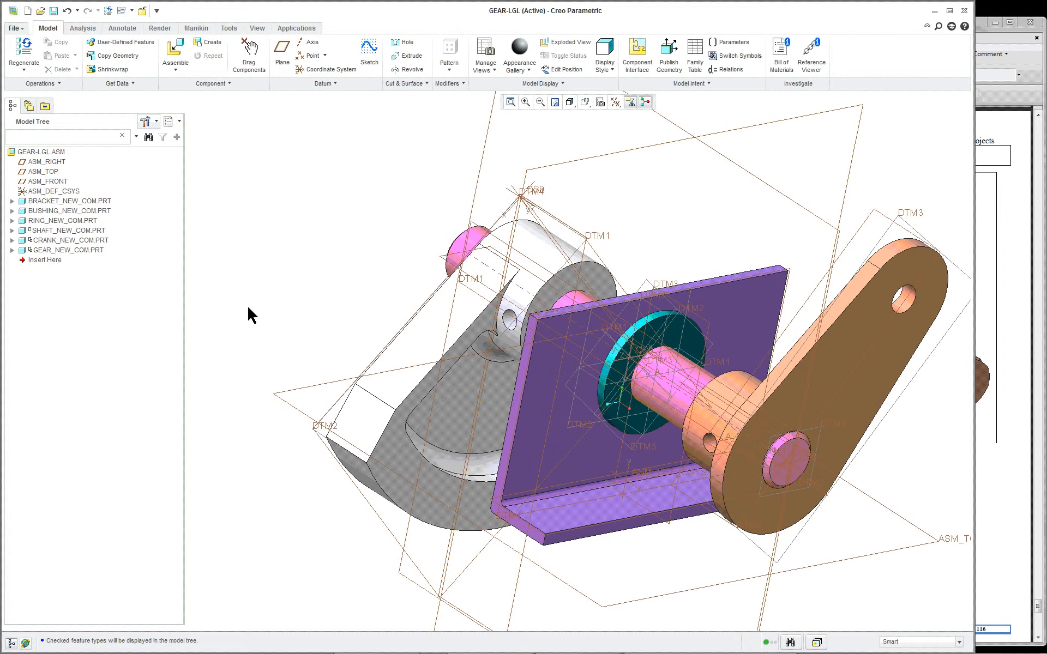
Step: Redefine the shaft's placement with Allow Assumptions enabled and accept it
left_click(62, 230)
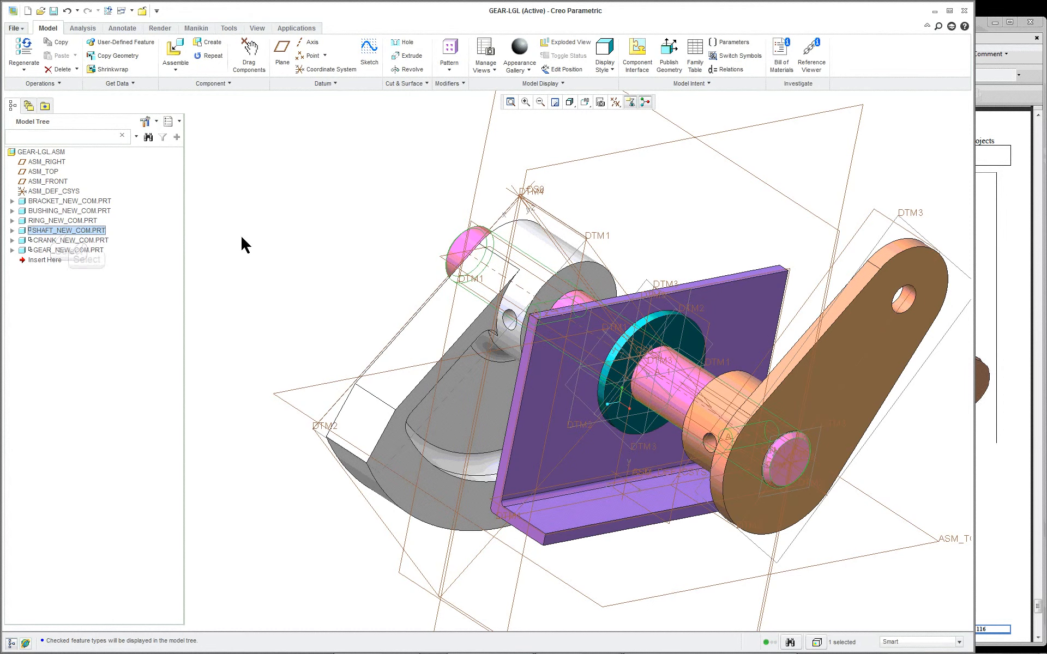
left_click(87, 240)
right_click(88, 231)
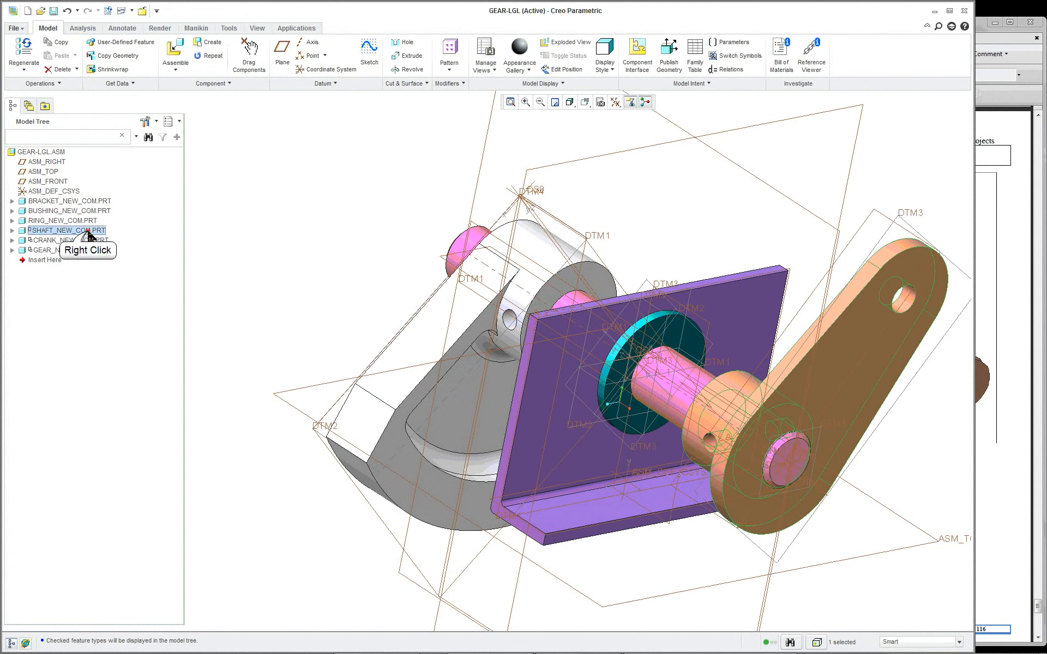
left_click(133, 345)
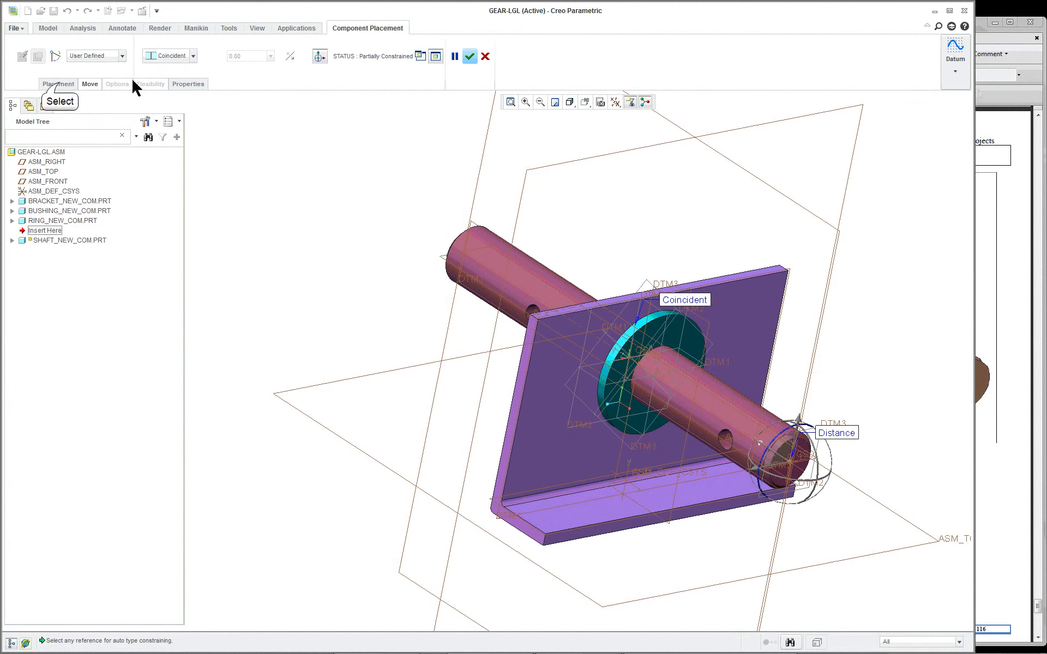
left_click(59, 86)
left_click(67, 154)
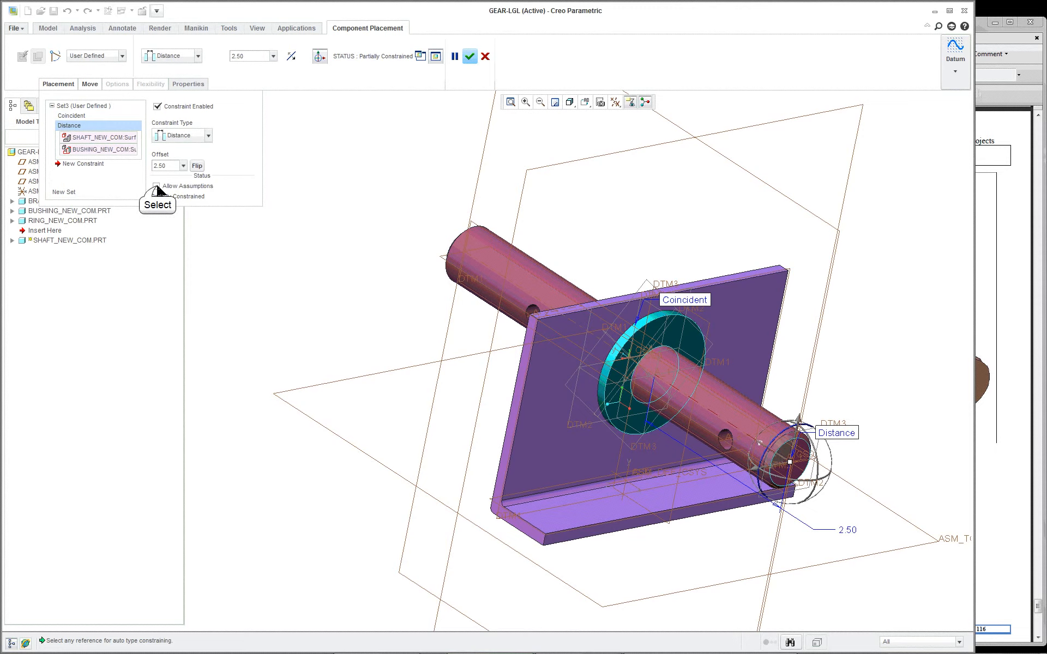
left_click(157, 186)
mouse_move(484, 266)
middle_mouse_down()
mouse_move(481, 208)
mouse_move(476, 267)
middle_mouse_up()
key("ctrl+d")
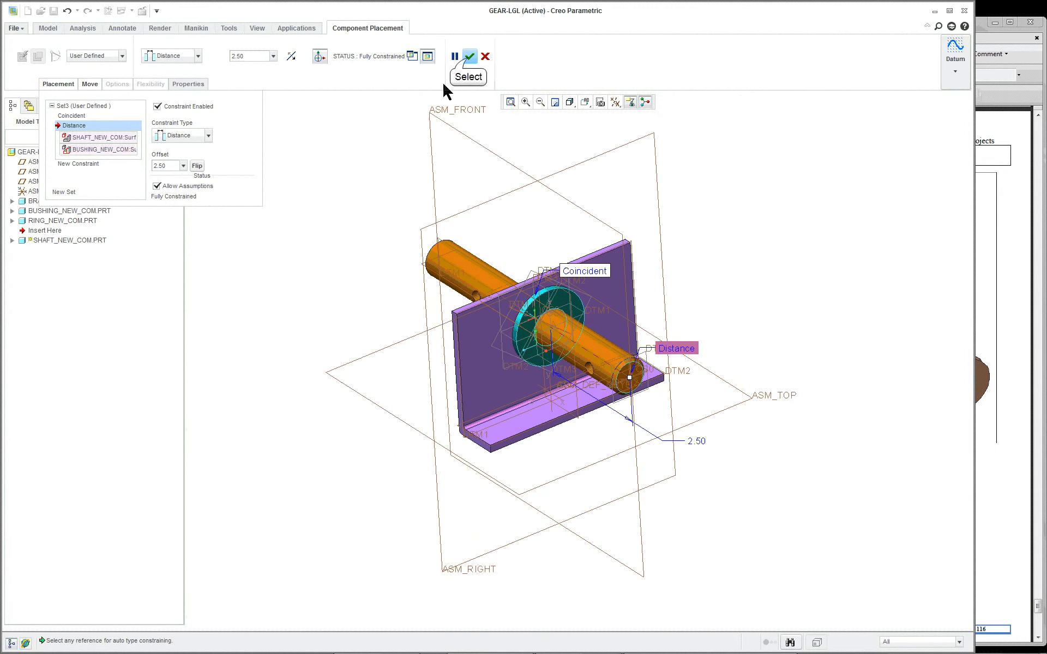
left_click(469, 56)
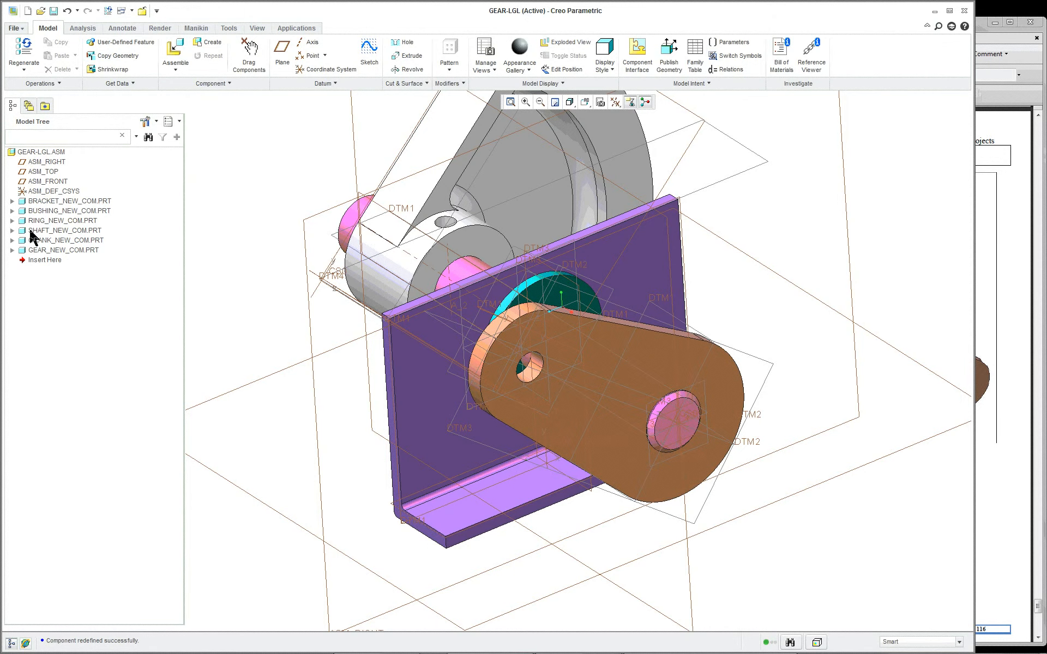
Step: Edit the shaft's placement definition again and turn off Allow Assumptions
scroll(284, 204, "up", 3)
scroll(283, 204, "down", 2)
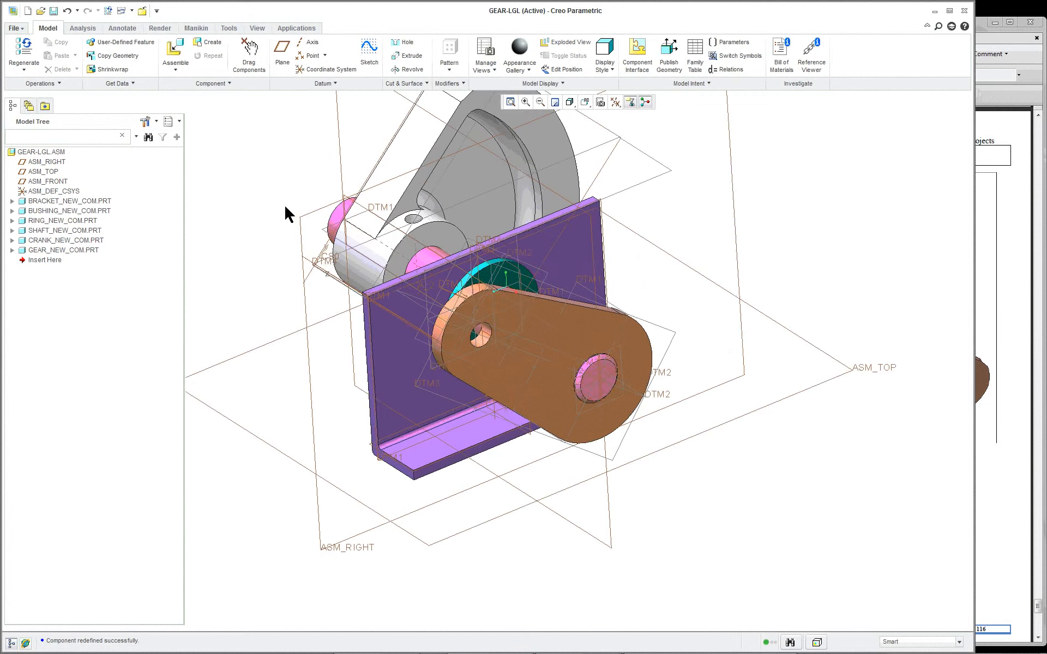
mouse_move(283, 204)
middle_mouse_down()
mouse_move(304, 213)
mouse_move(304, 229)
middle_mouse_up()
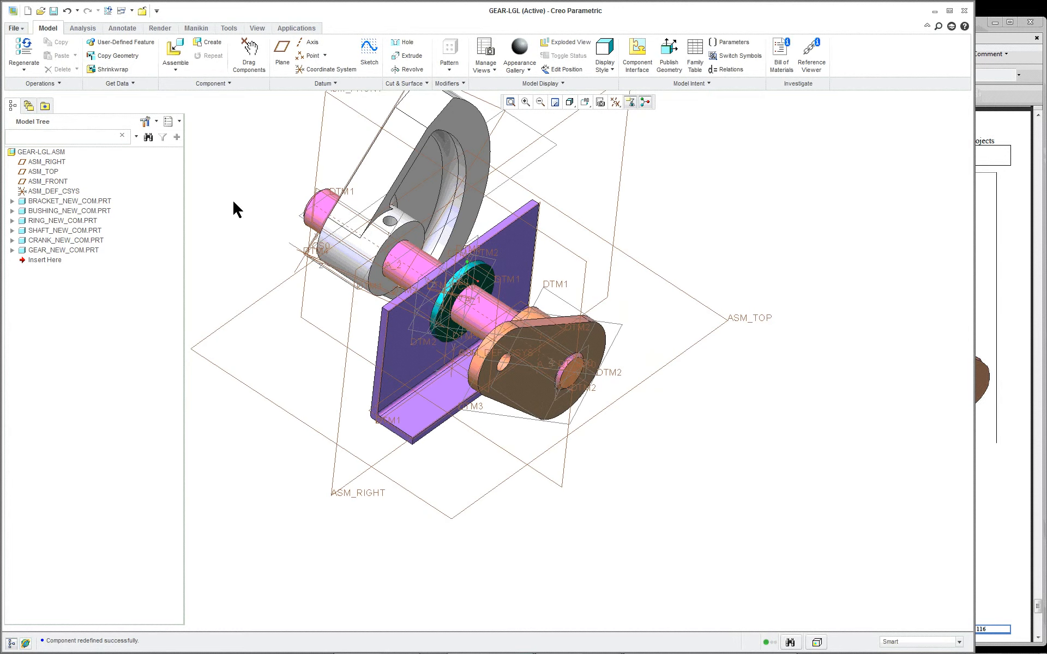
scroll(261, 191, "down", 2)
left_click(352, 212)
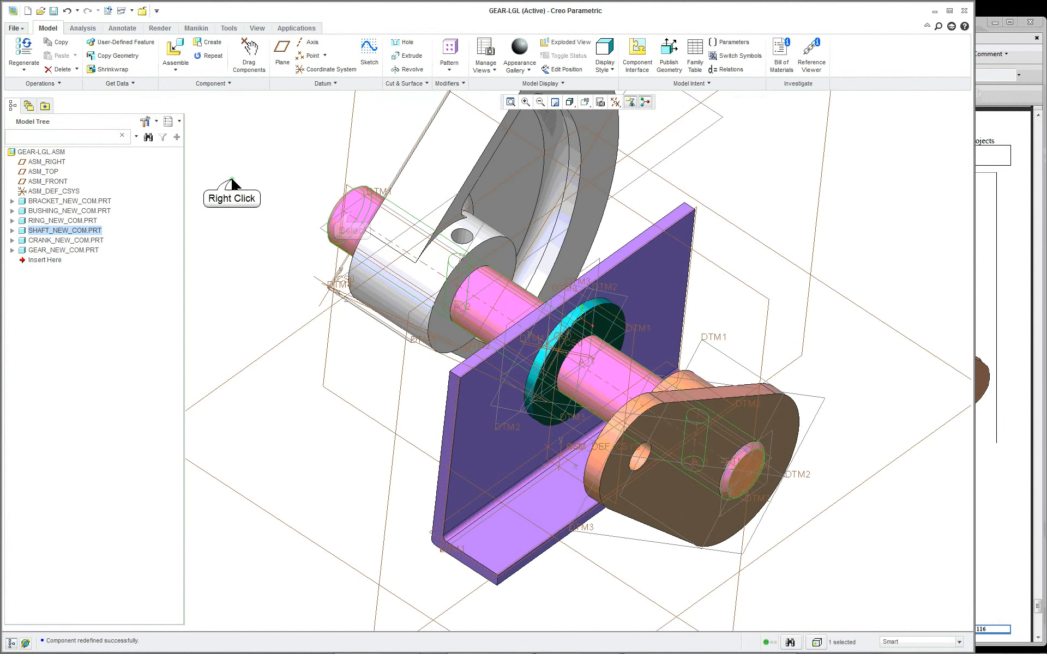
right_click(232, 180)
left_click(271, 282)
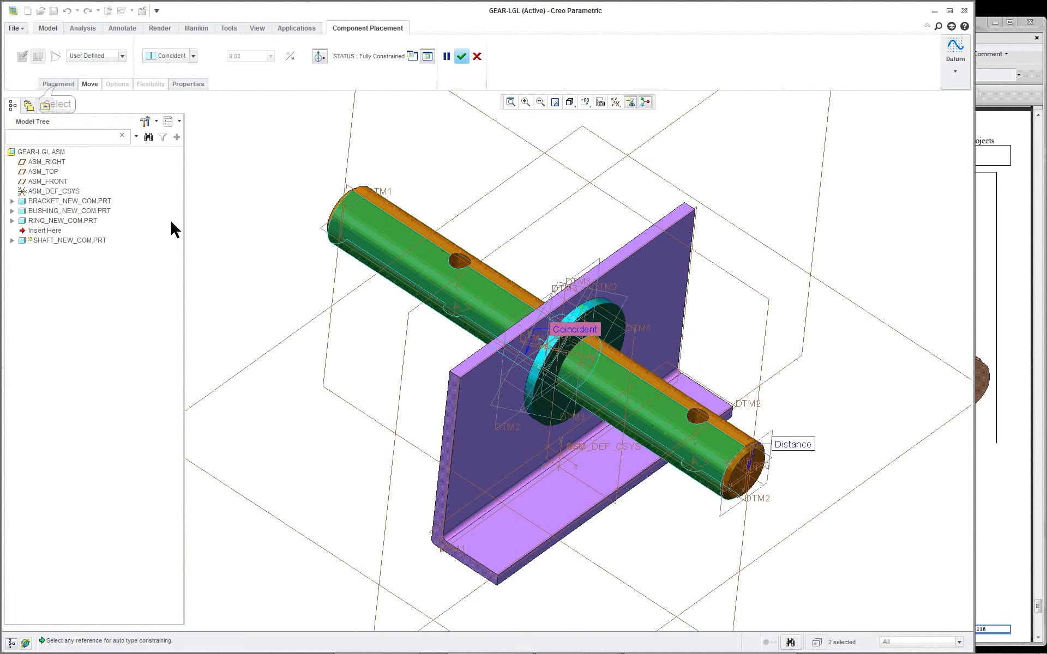
left_click(57, 85)
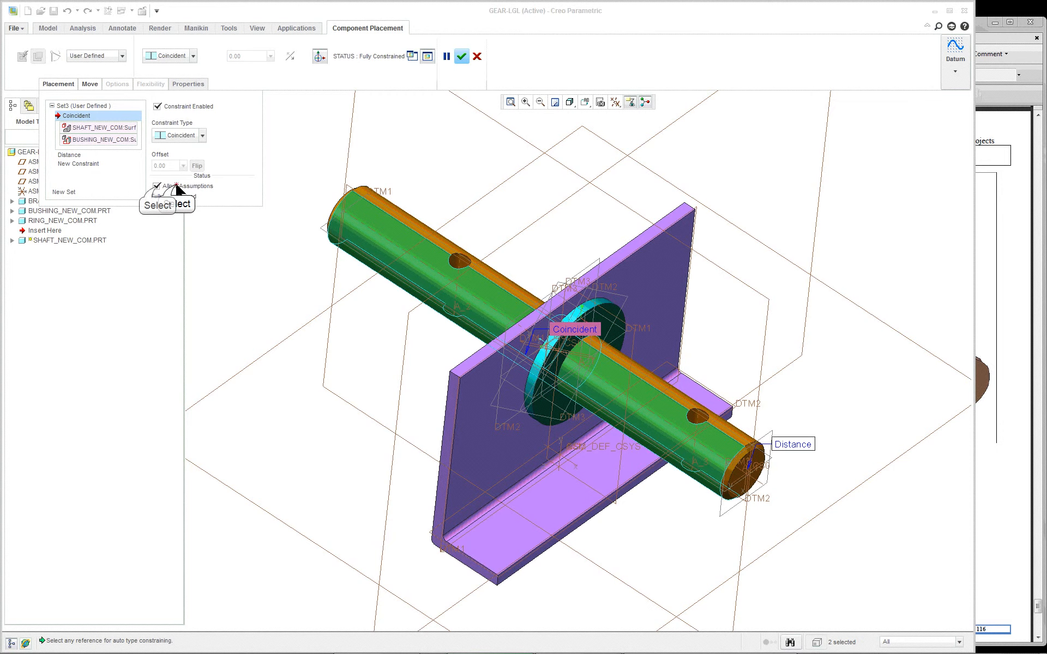
left_click(156, 186)
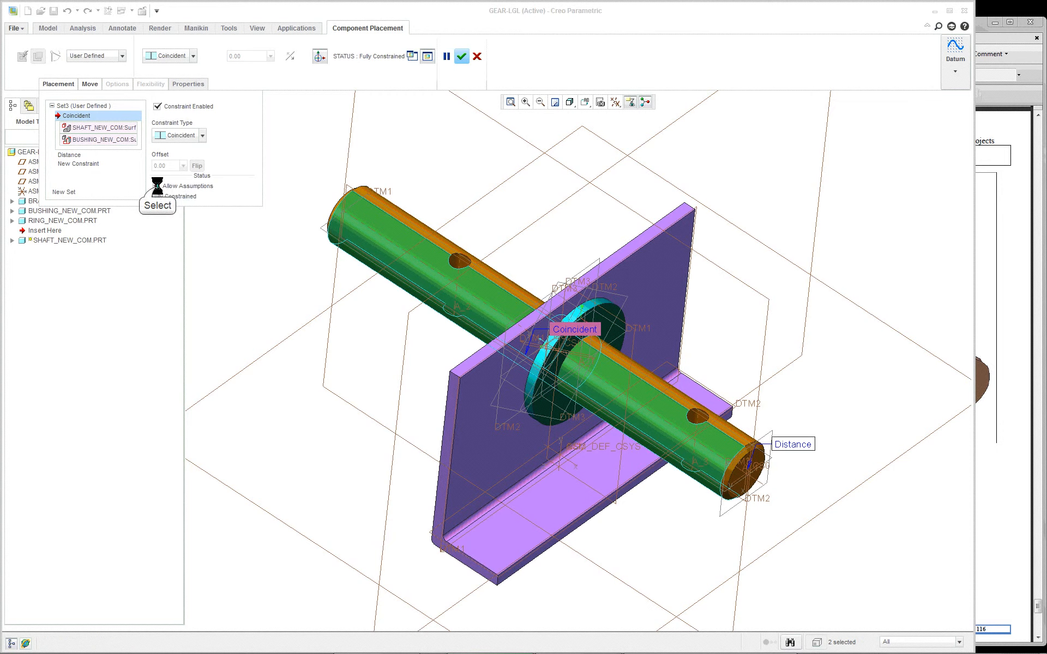
Step: Add an Angle Offset constraint between the shaft's datum plane DTM1 and the assembly plane ASM_FRONT
left_click(82, 164)
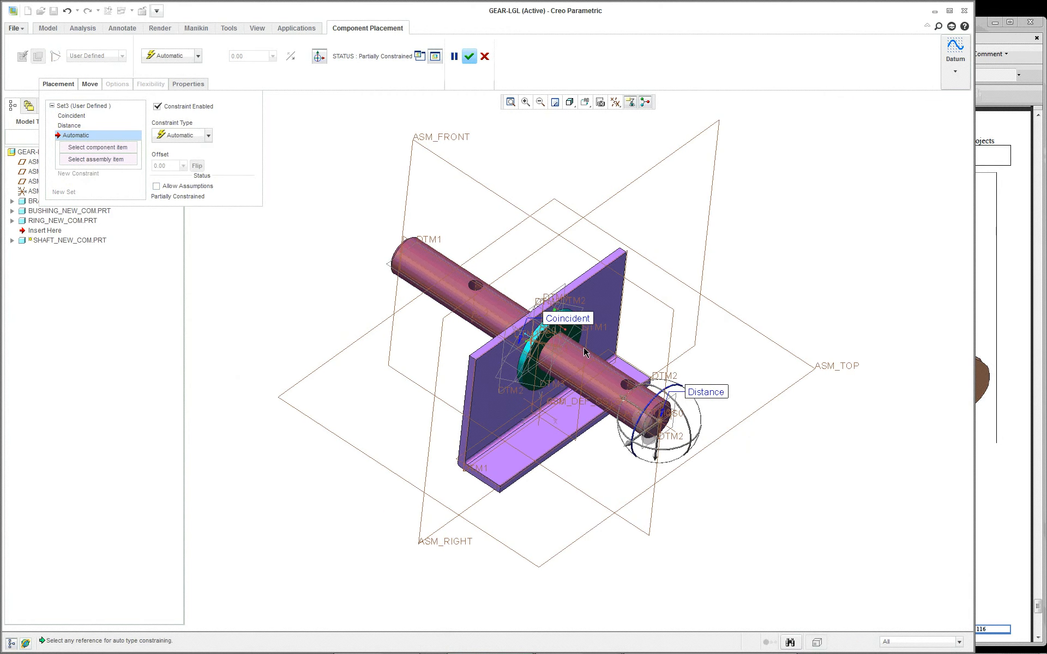
middle_click_drag(739, 397, 716, 378)
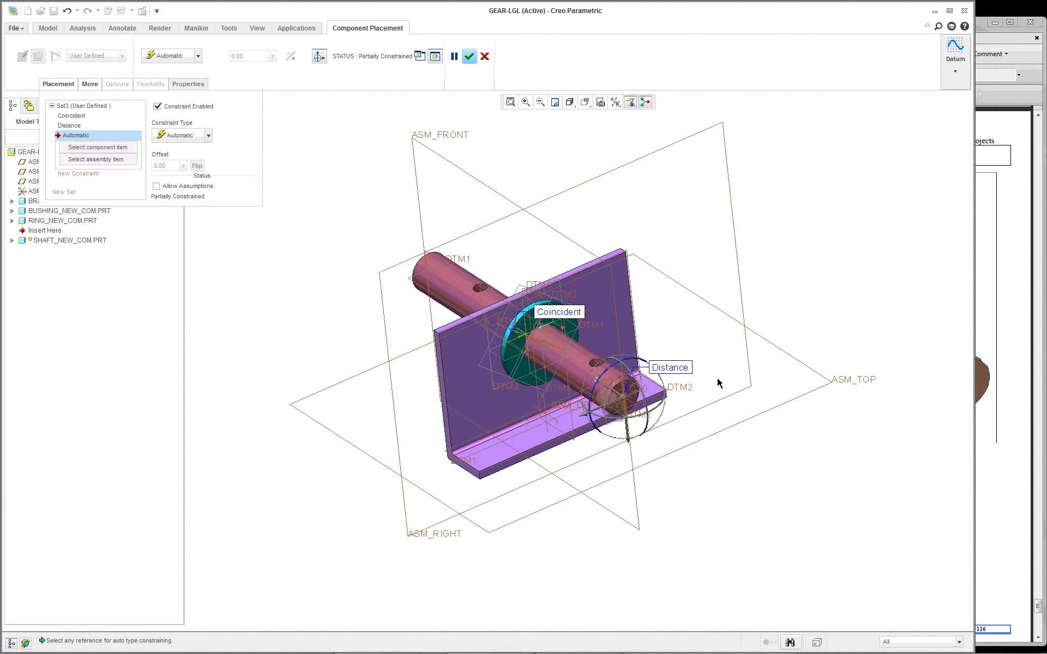
scroll(536, 352, "down", 2)
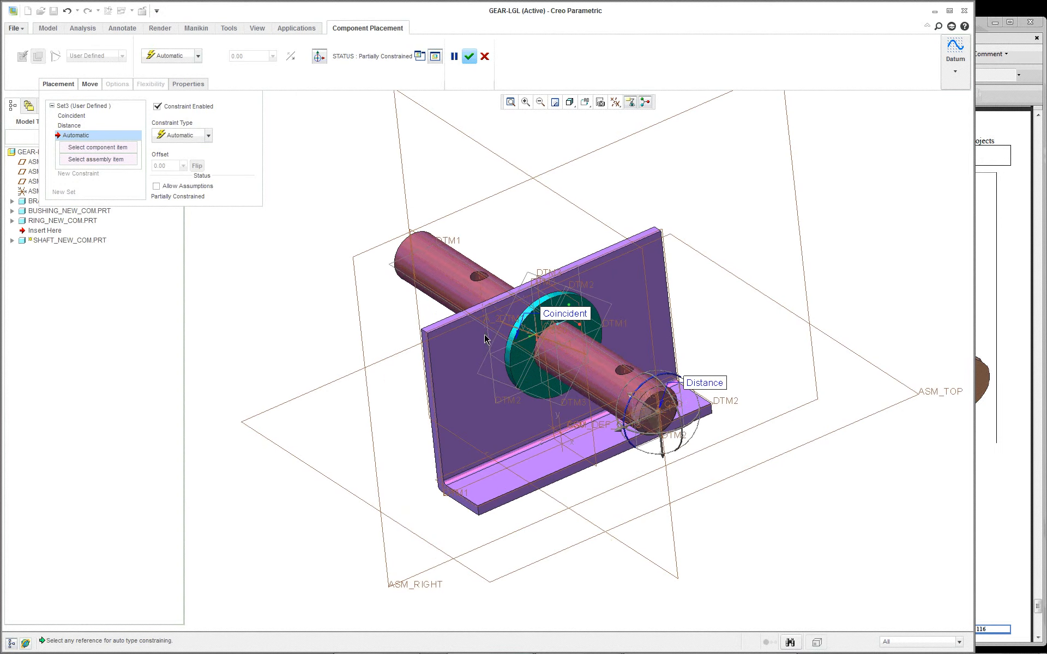
left_click(392, 267)
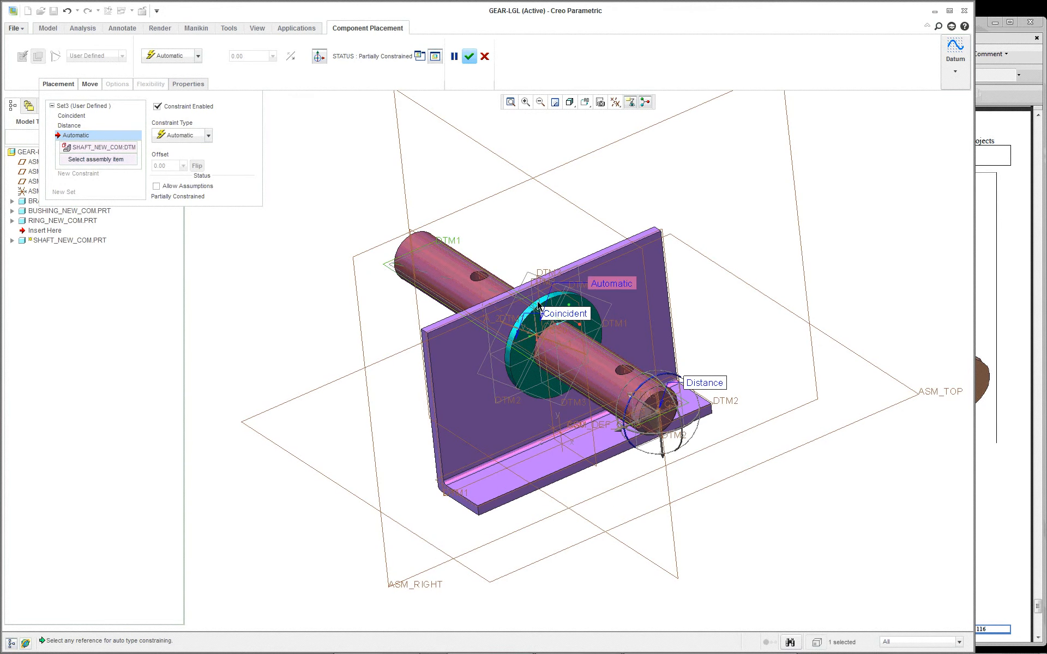
left_click(559, 199)
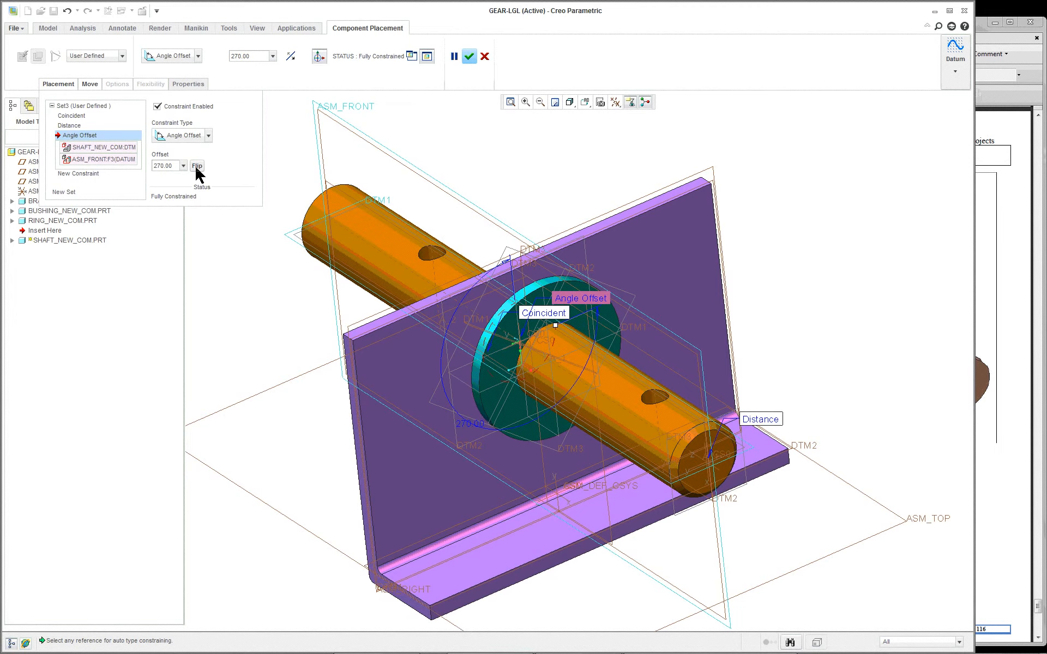
Step: Rotate the shaft to an angle offset of 189 degrees from ASM_FRONT and accept its placement
middle_click_drag(546, 382, 571, 398)
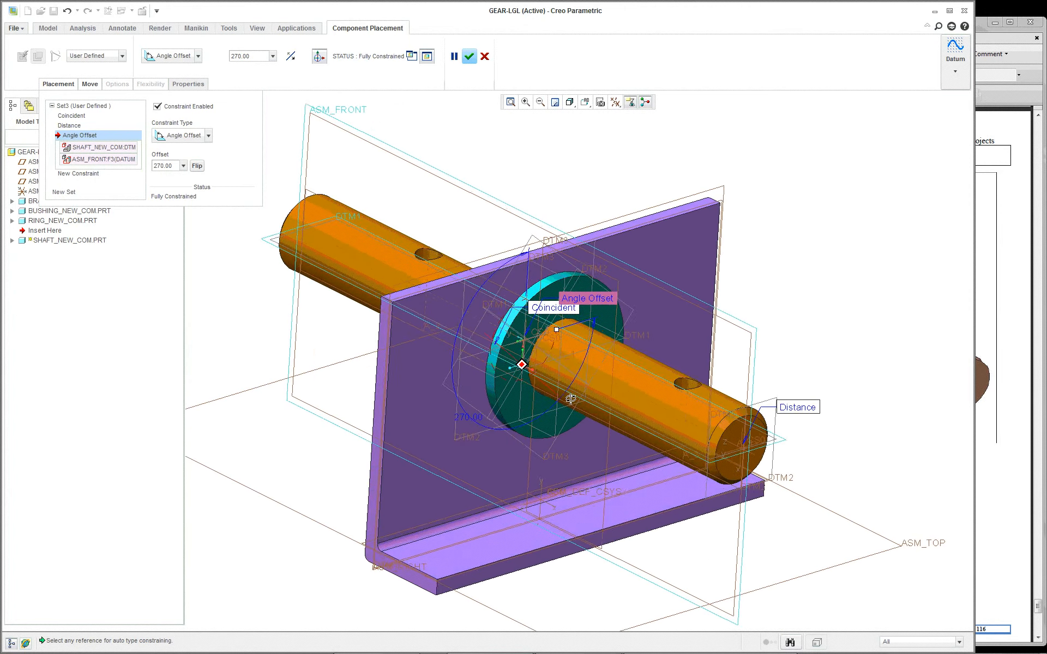
scroll(557, 338, "up", 1)
left_click_drag(557, 339, 538, 409)
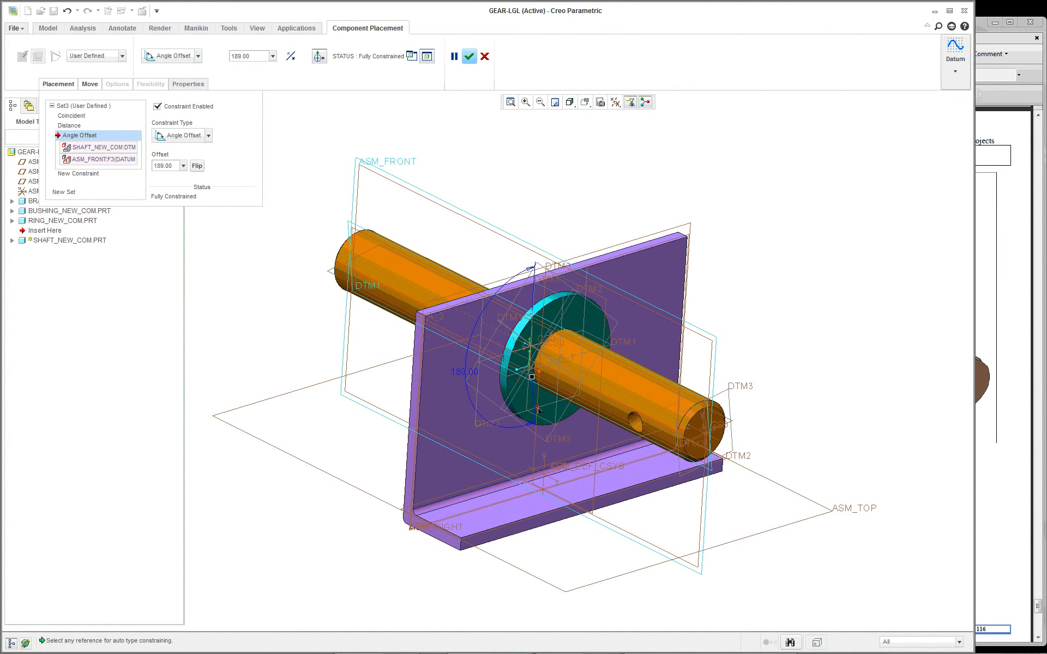
left_click(469, 56)
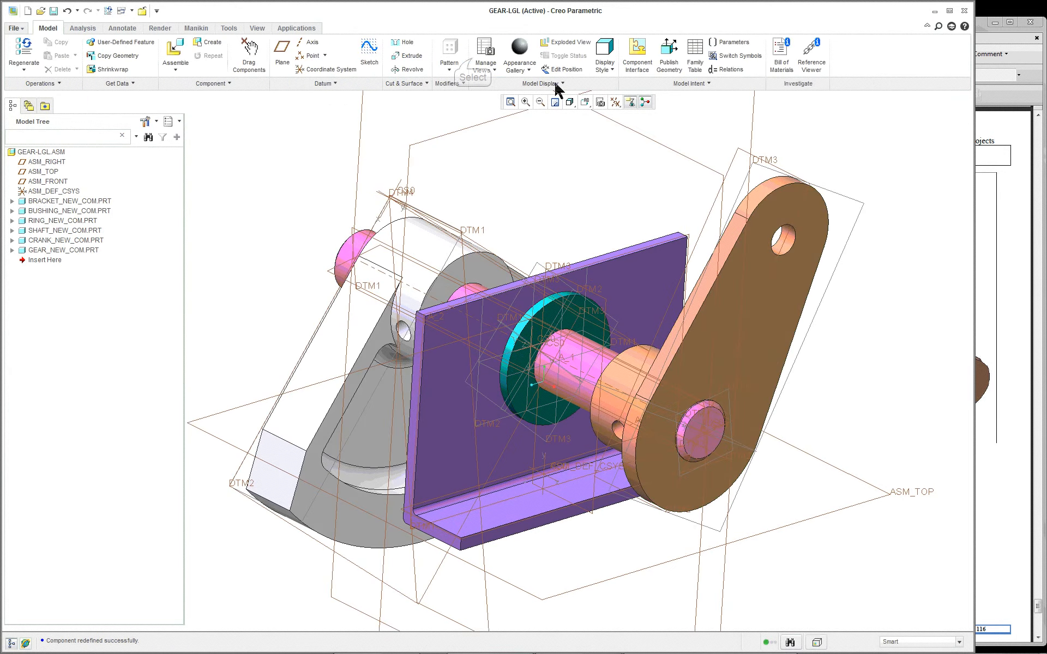
Step: Turn off the display of all datum axes, points, coordinate systems and planes
mouse_move(837, 394)
middle_mouse_down()
mouse_move(907, 346)
mouse_move(837, 401)
middle_mouse_up()
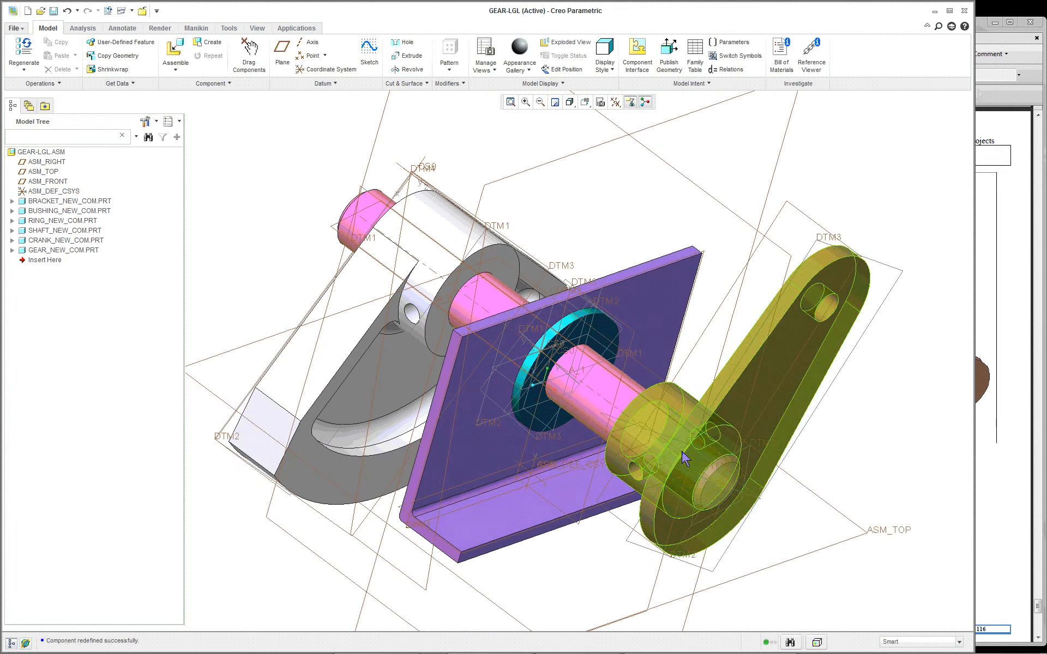
left_click(617, 102)
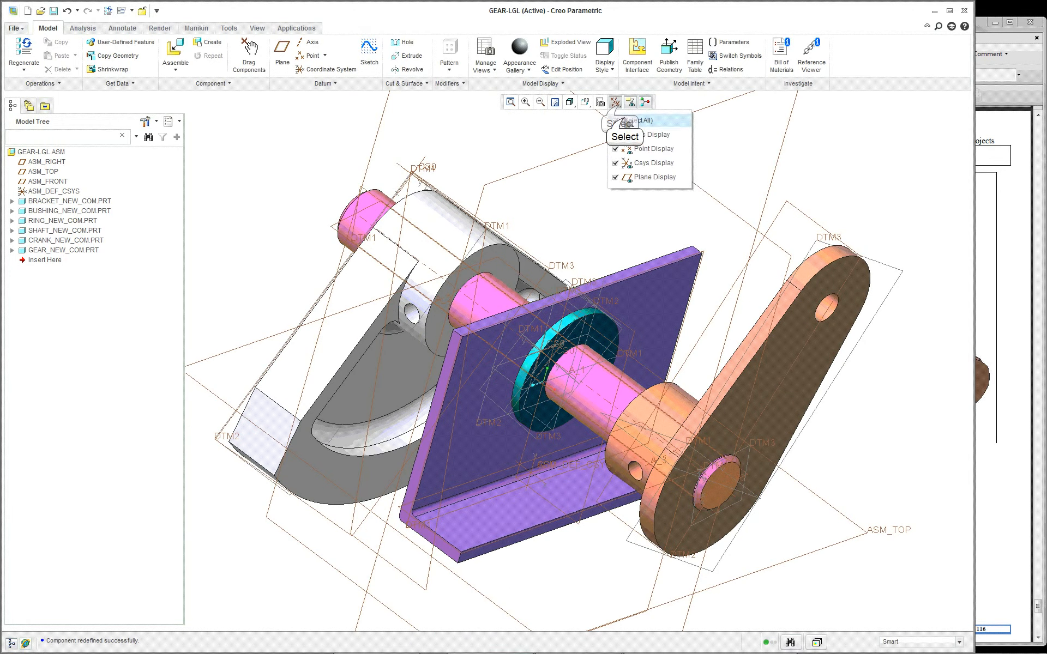
left_click(632, 120)
Step: Show the shaft's placement dimensions in the assembly, then clear the selection
left_click(602, 381)
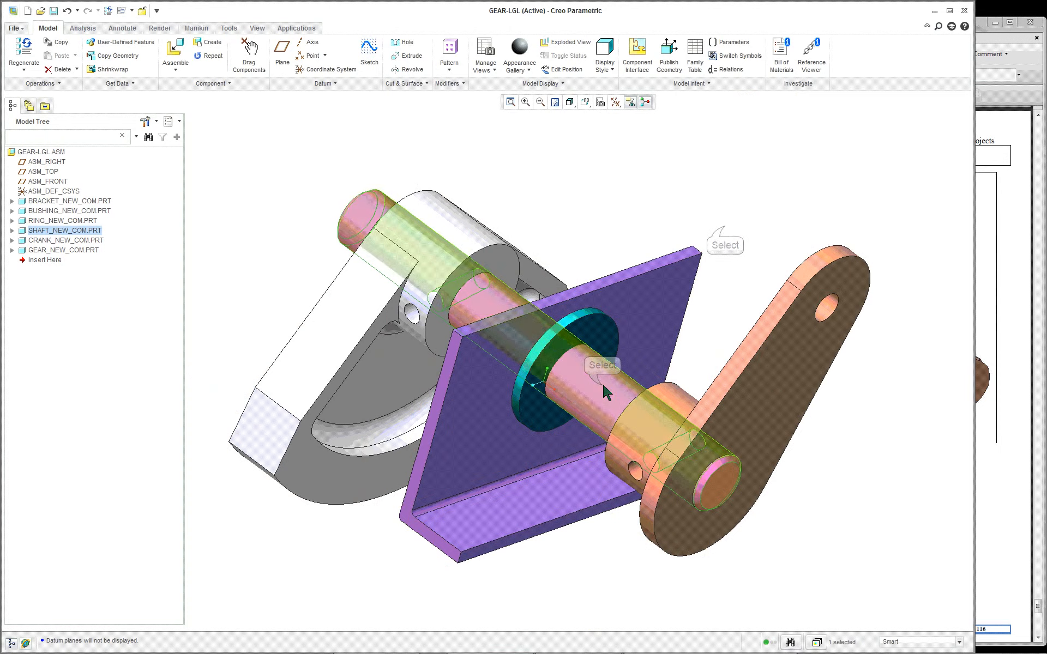
double_click(607, 406)
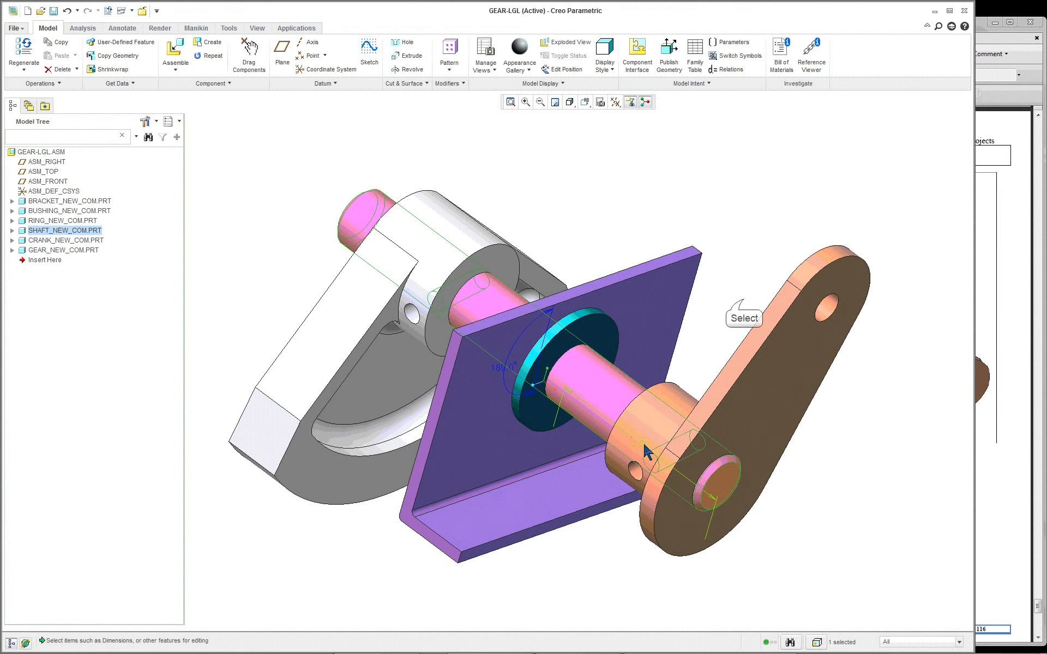
left_click(744, 300)
mouse_move(694, 323)
middle_mouse_down()
mouse_move(755, 278)
mouse_move(797, 264)
mouse_move(738, 289)
mouse_move(708, 324)
middle_mouse_up()
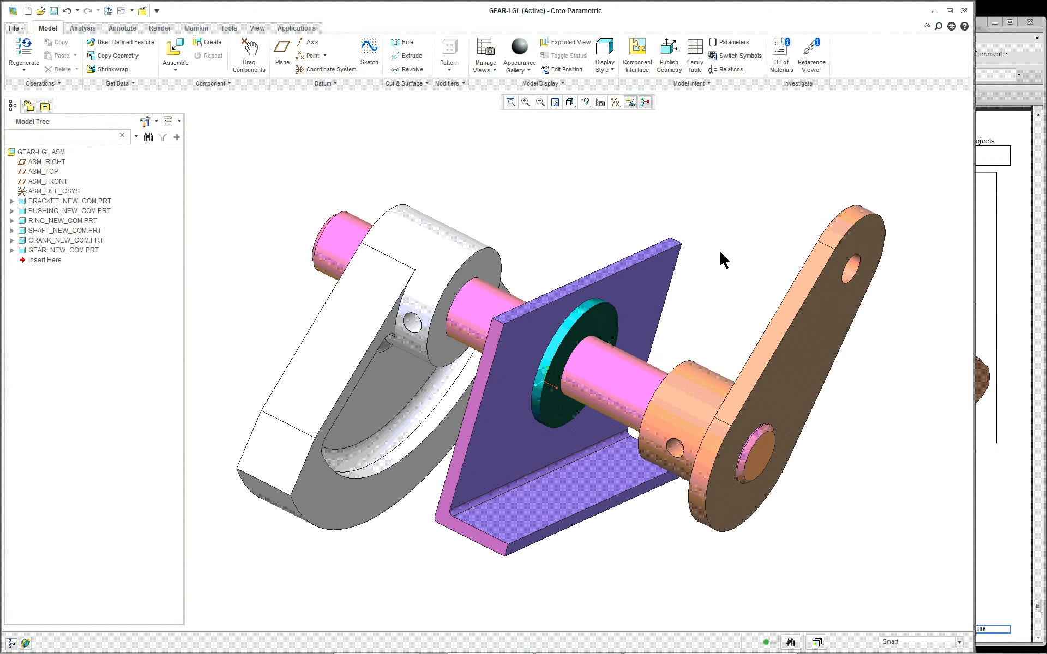
Step: Return the assembly view to the default orientation
left_click(584, 102)
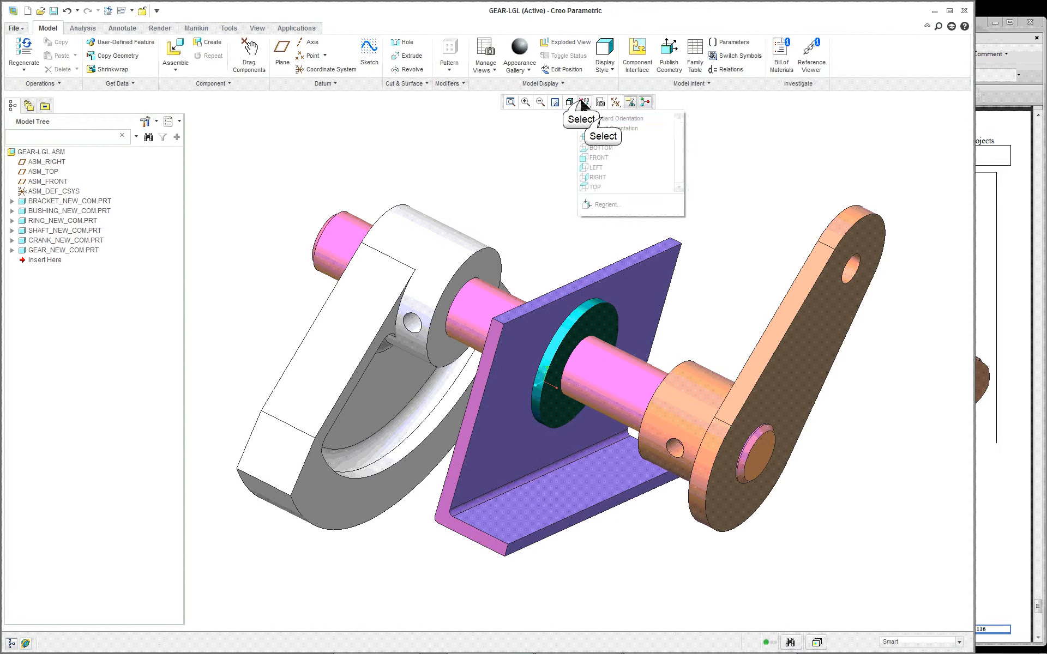
left_click(600, 129)
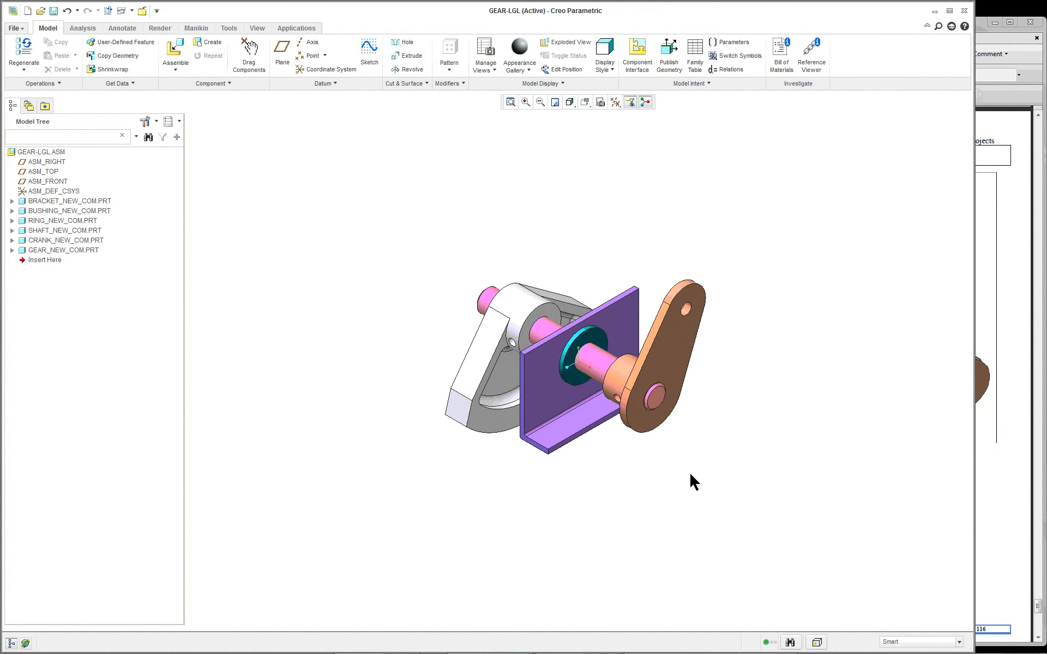
scroll(689, 473, "up", 3)
scroll(733, 295, "down", 2)
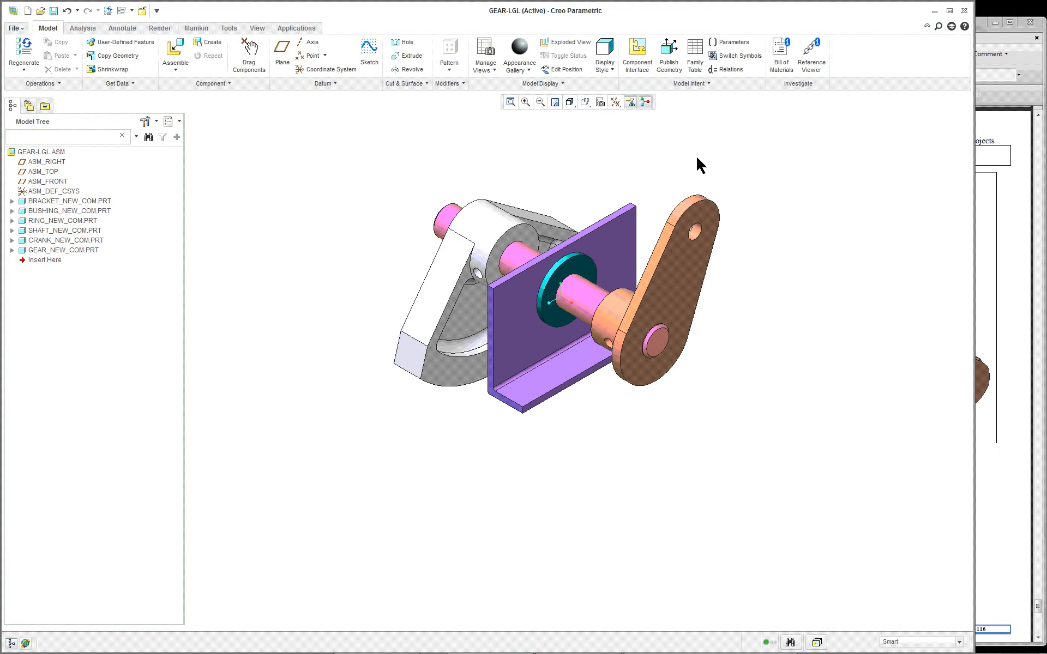
Step: Run an exact, parts-only Global Interference analysis on the assembly and examine the highlighted interference around the ring
left_click(100, 30)
left_click(521, 69)
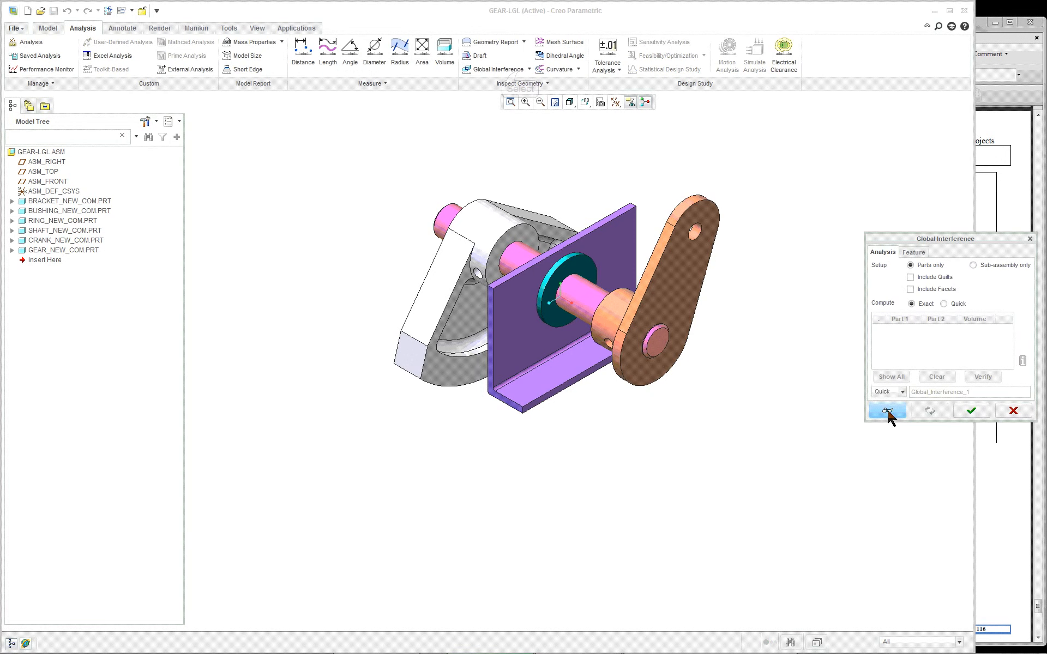
left_click(887, 411)
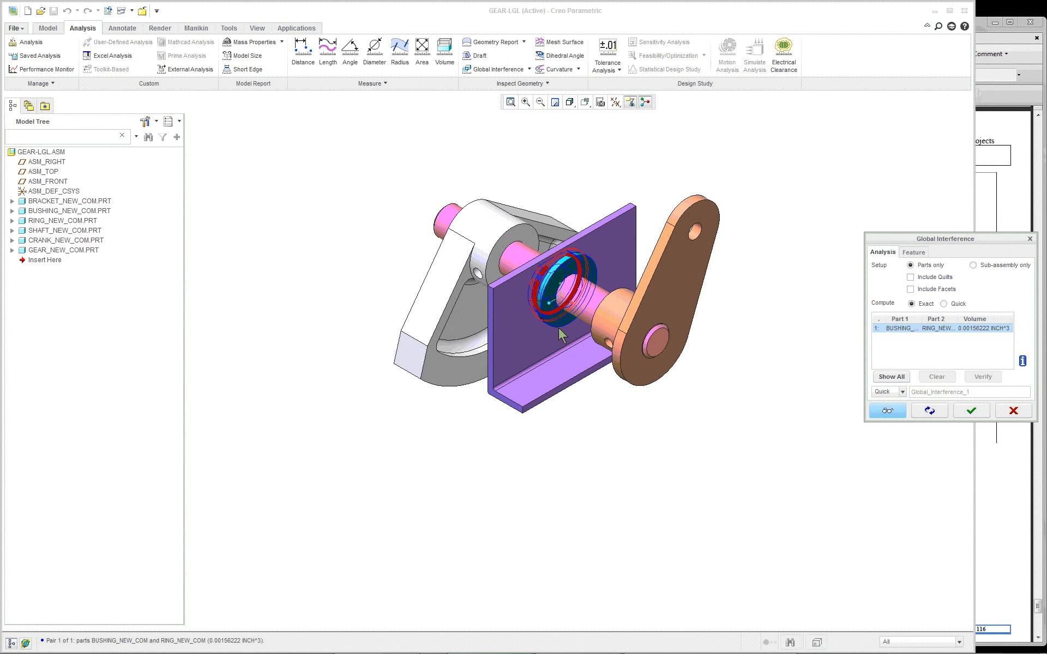
scroll(559, 329, "down", 2)
middle_click_drag(560, 328, 644, 369)
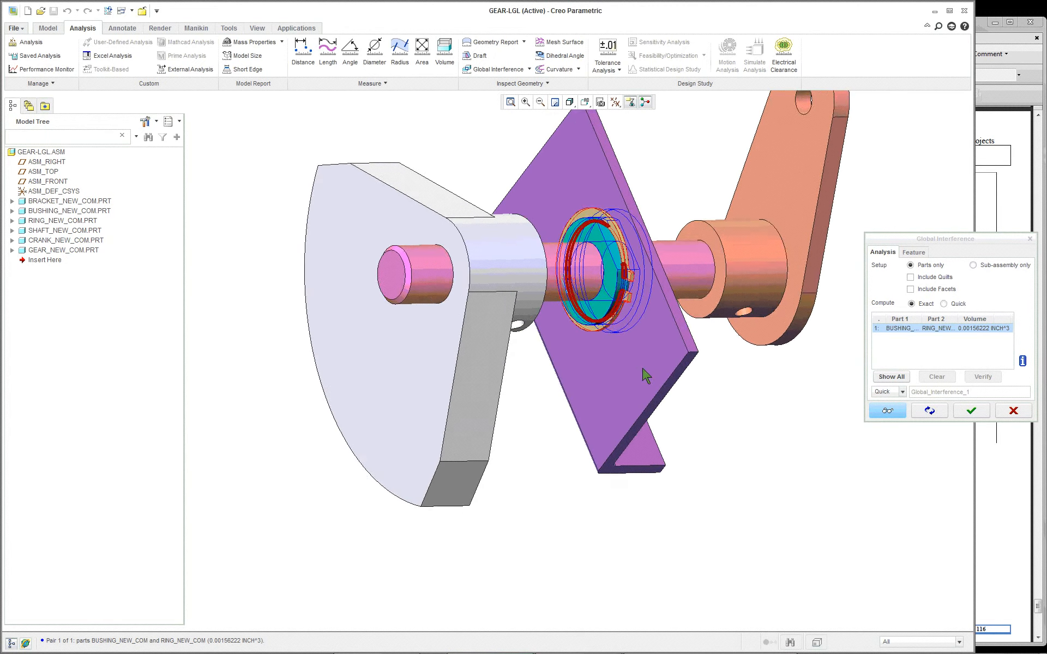
scroll(612, 254, "down", 4)
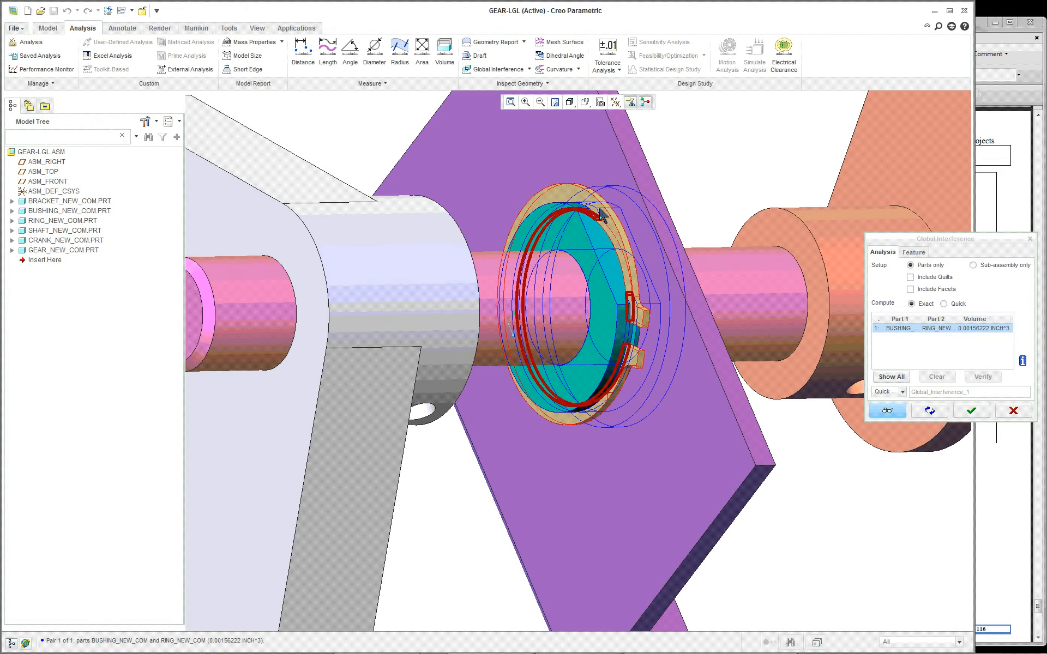
scroll(691, 380, "up", 5)
middle_click_drag(691, 380, 671, 392)
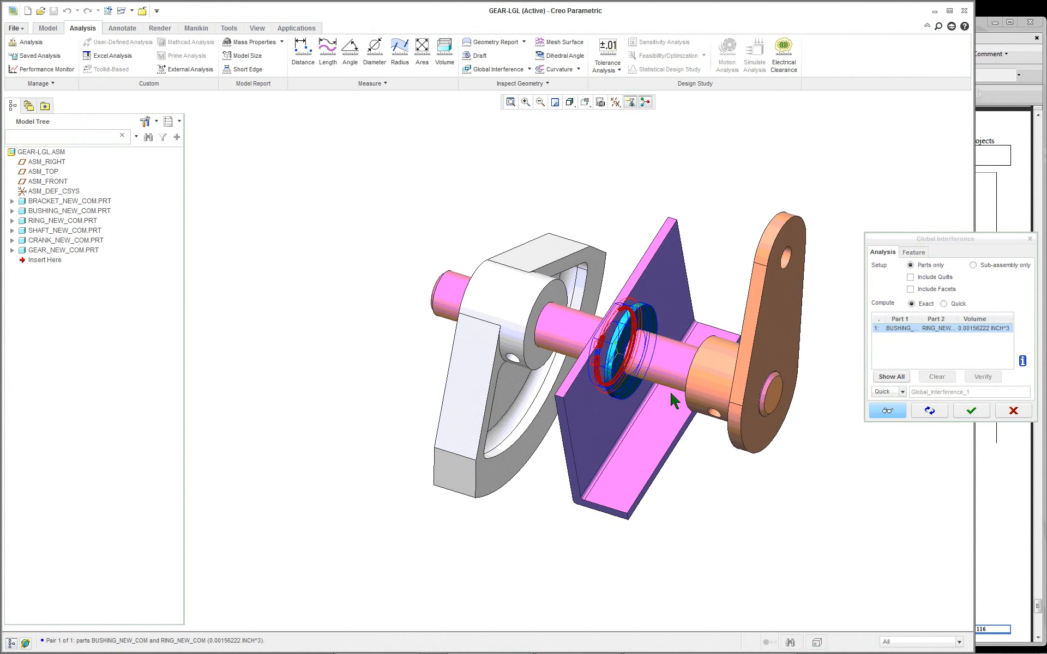
left_click(972, 410)
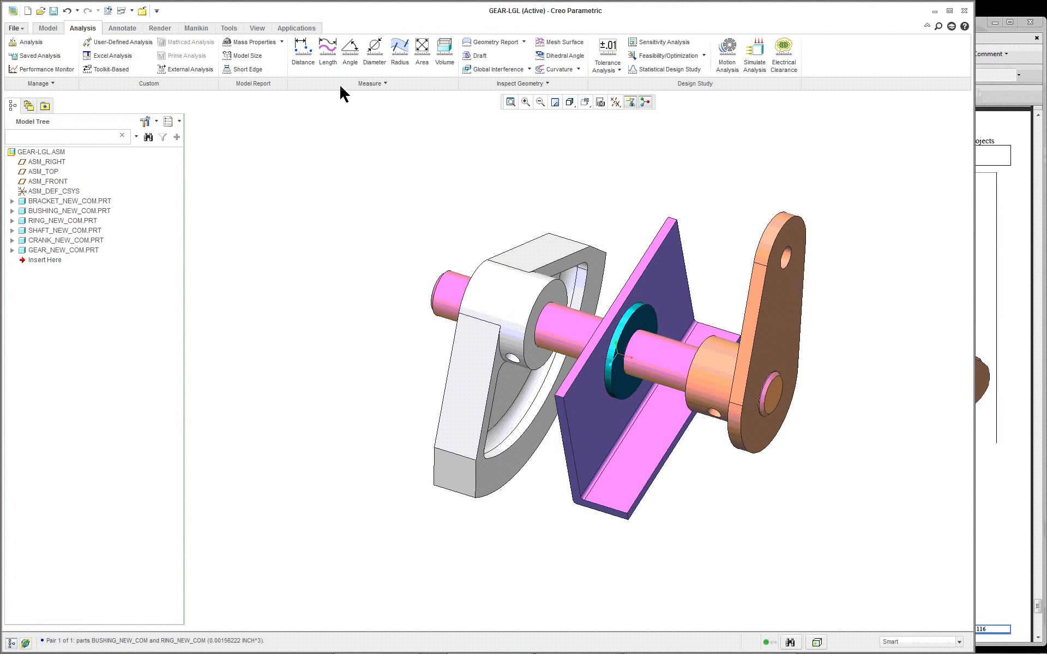
Step: Measure the diameter of the shaft's cylindrical surface
left_click(368, 52)
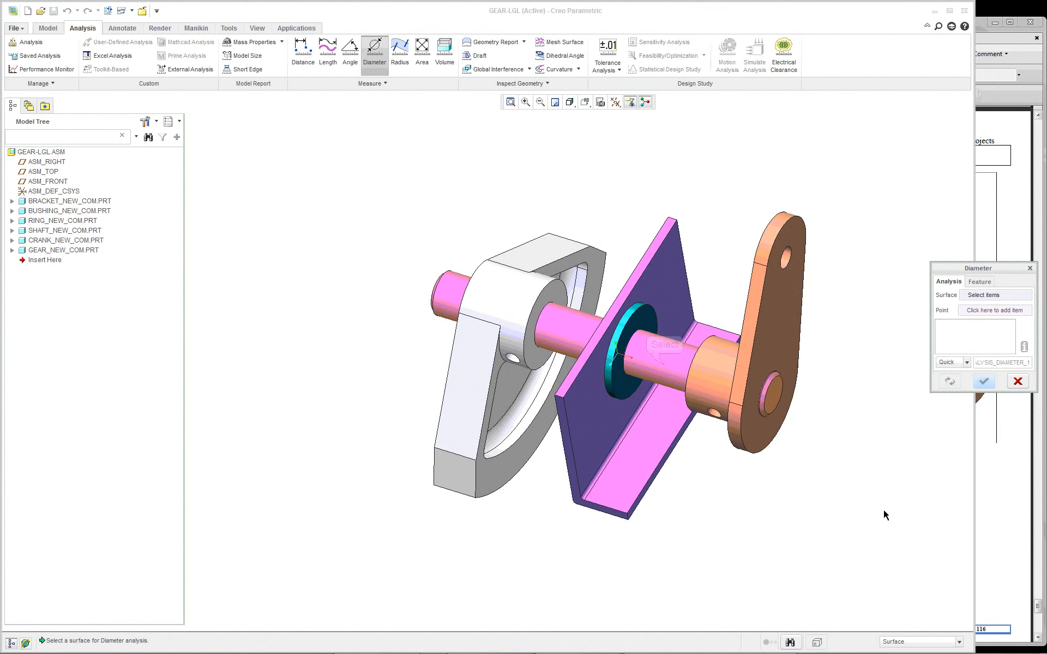
left_click(665, 363)
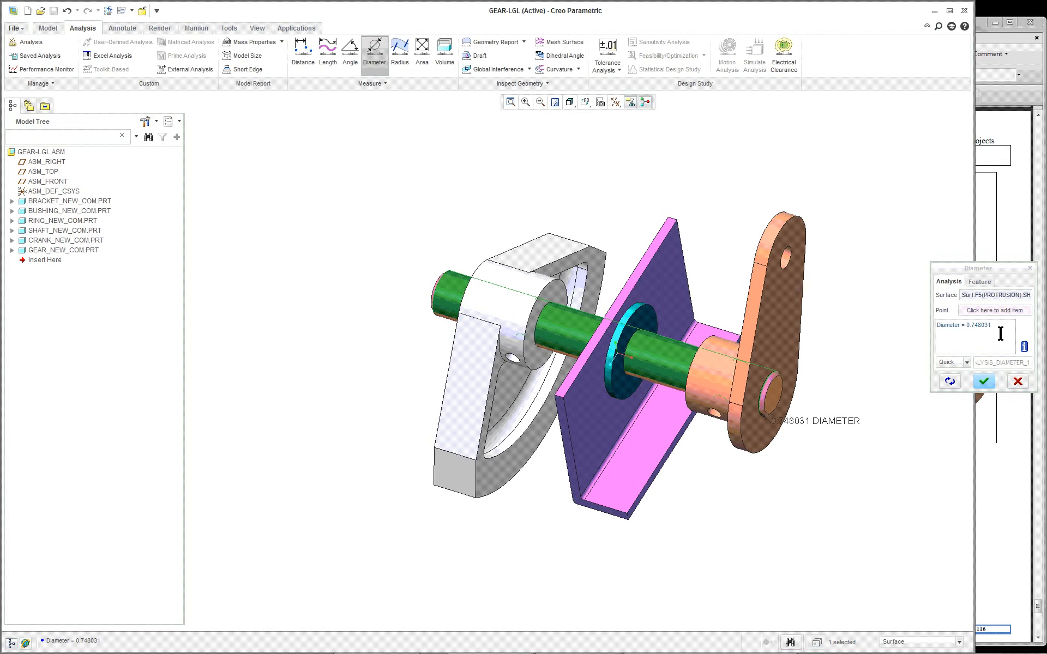
left_click(984, 381)
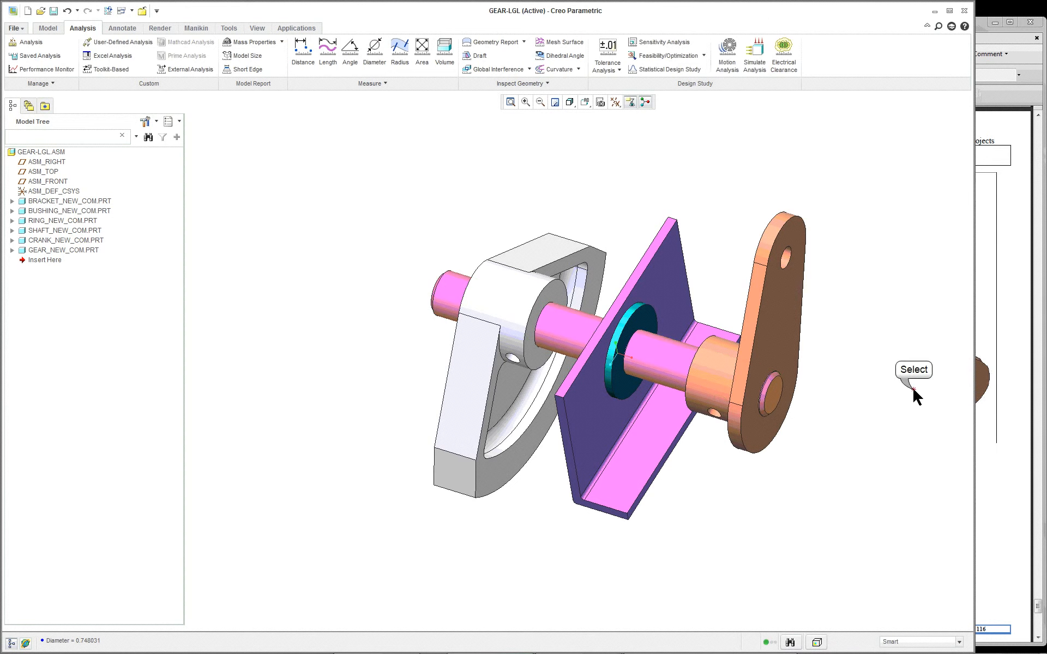
Step: Open the shaft part on its own, check its length units in the model information, and close its window
left_click(656, 354)
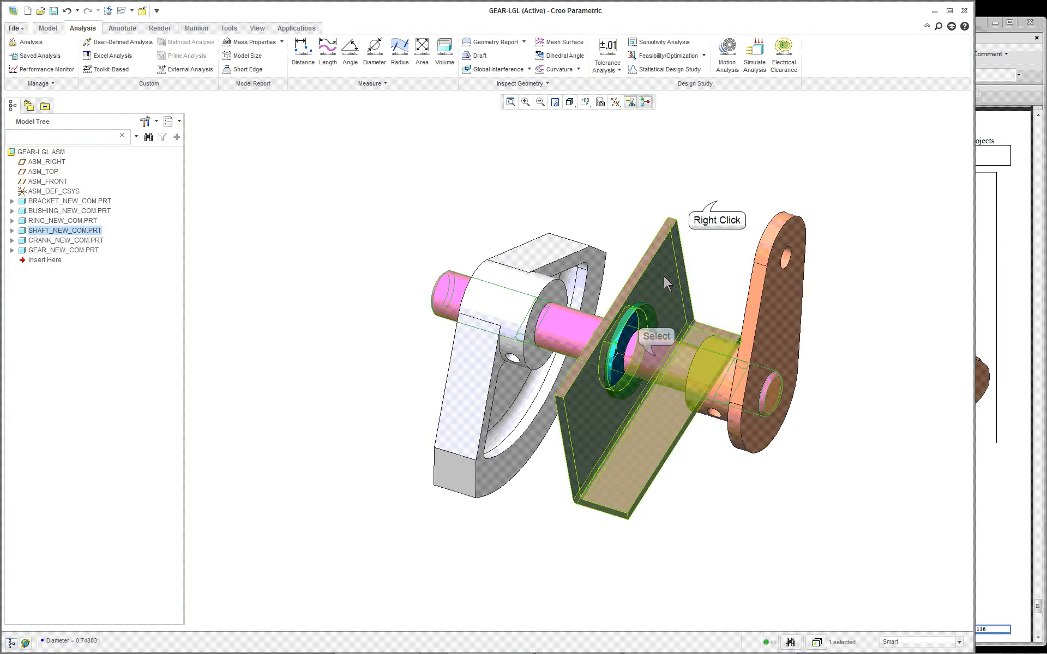
right_click(716, 205)
left_click(733, 234)
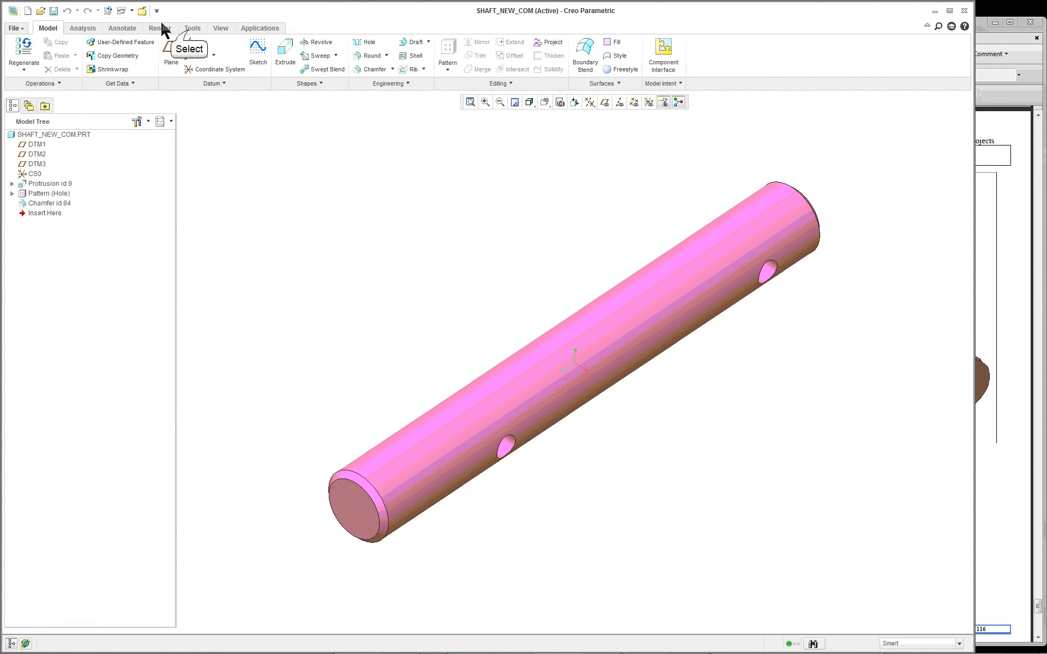
left_click(190, 29)
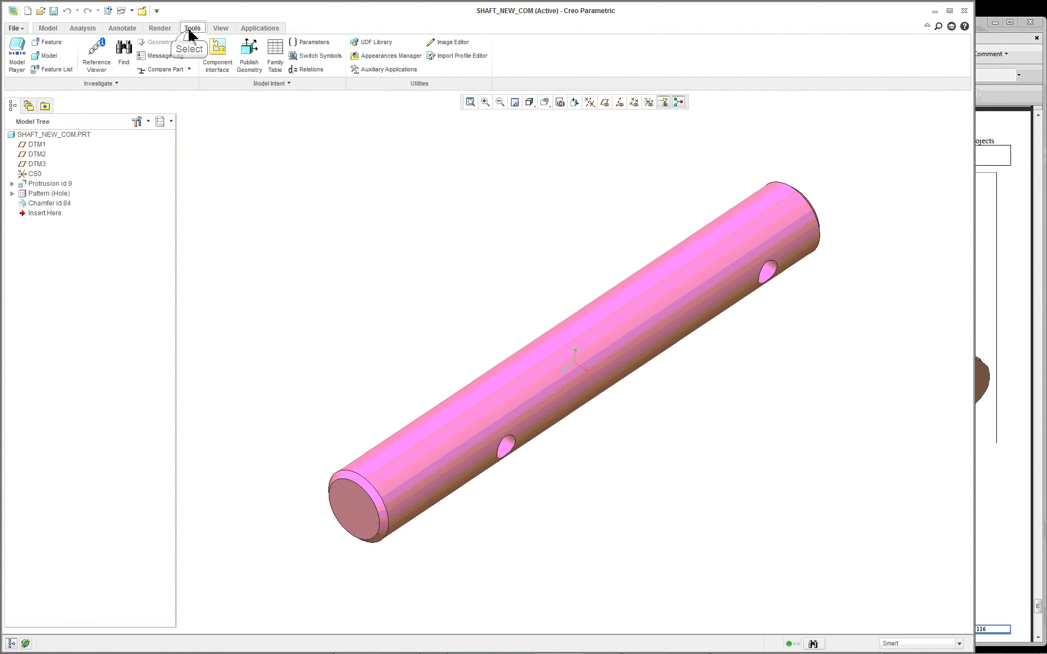
left_click(49, 57)
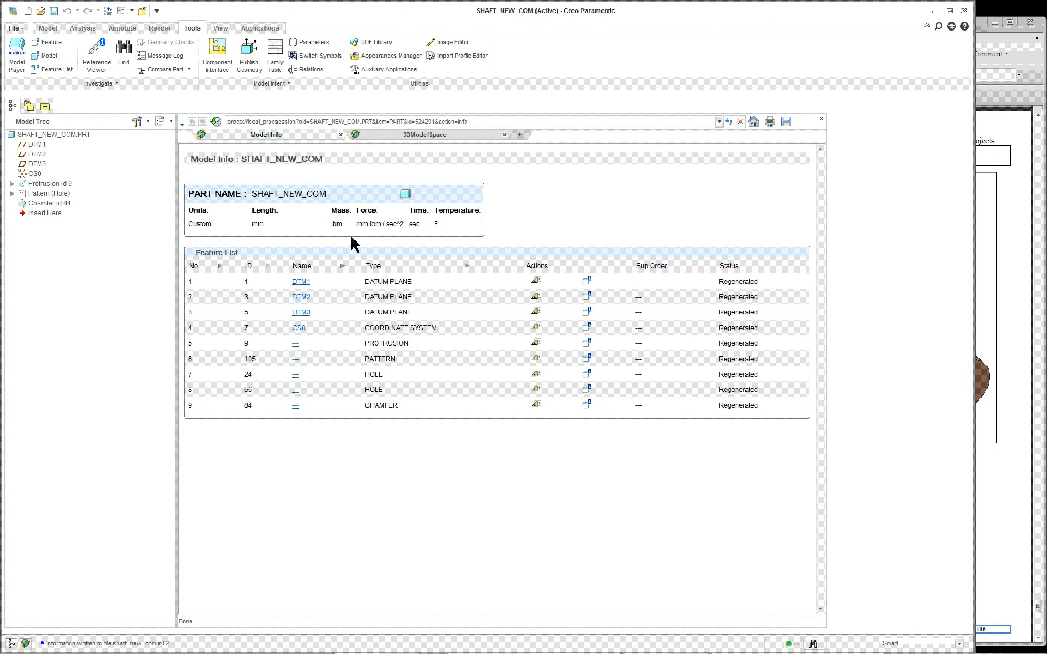
double_click(258, 224)
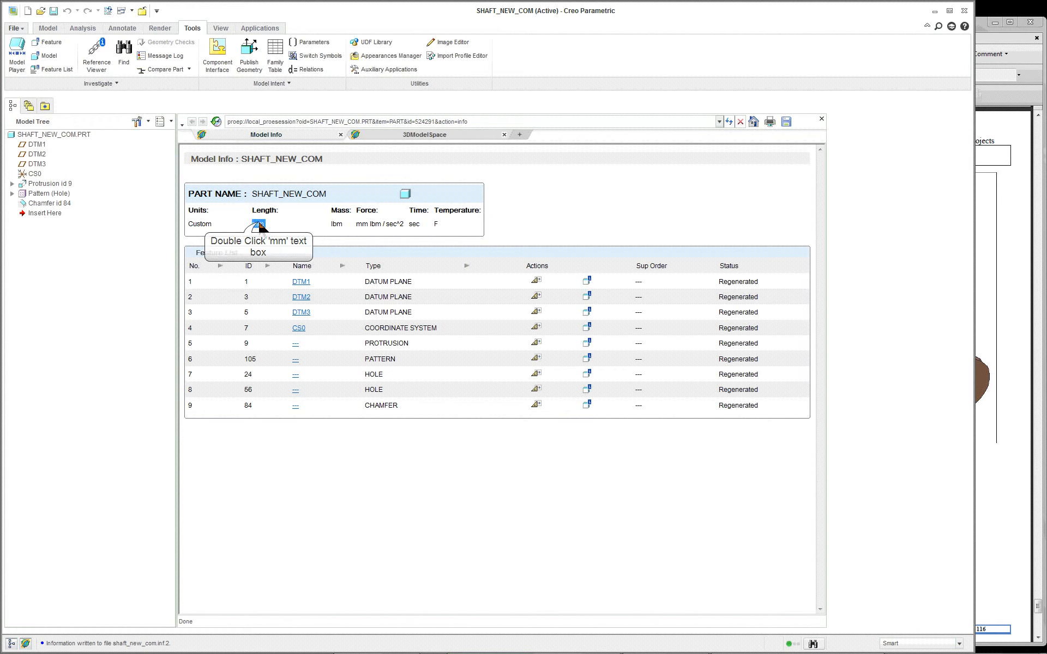
left_click(964, 11)
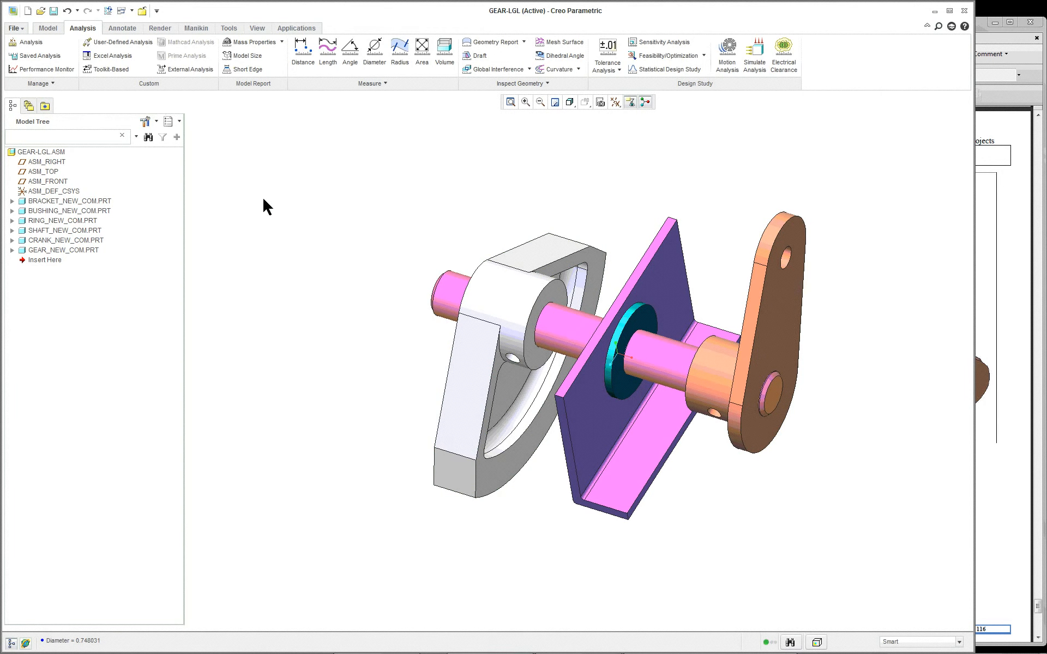
Step: Change the assembly's unit system to millimeter Newton Second (mmNs), interpreting the existing dimensions so 1" becomes 1 mm
left_click(19, 31)
mouse_move(25, 235)
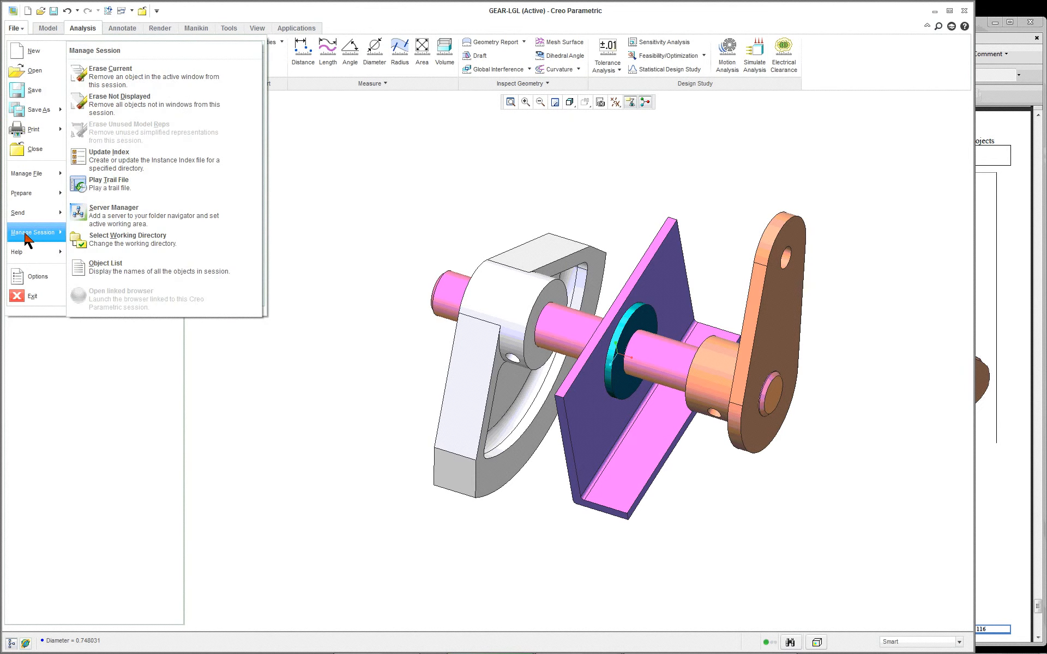
mouse_move(40, 197)
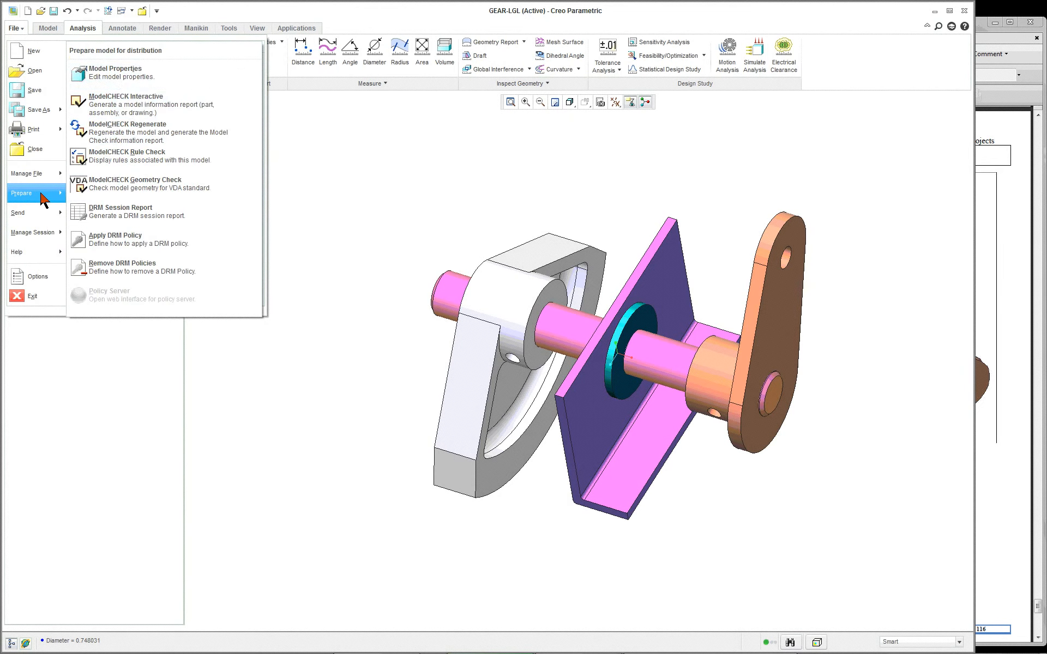
left_click(132, 77)
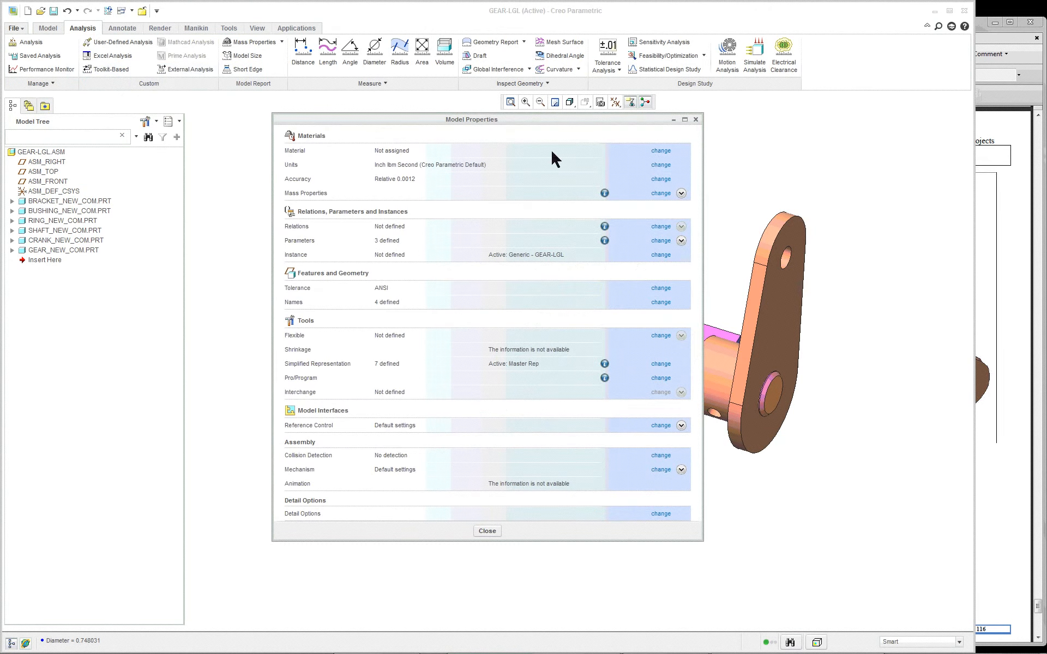
left_click(659, 165)
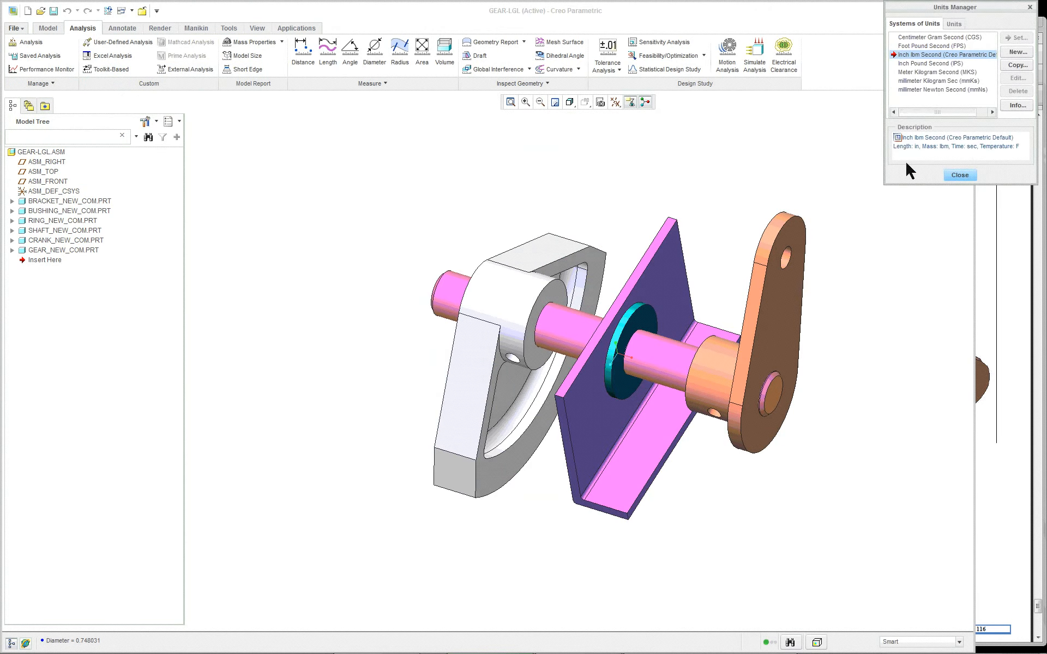
left_click(938, 89)
left_click(1017, 38)
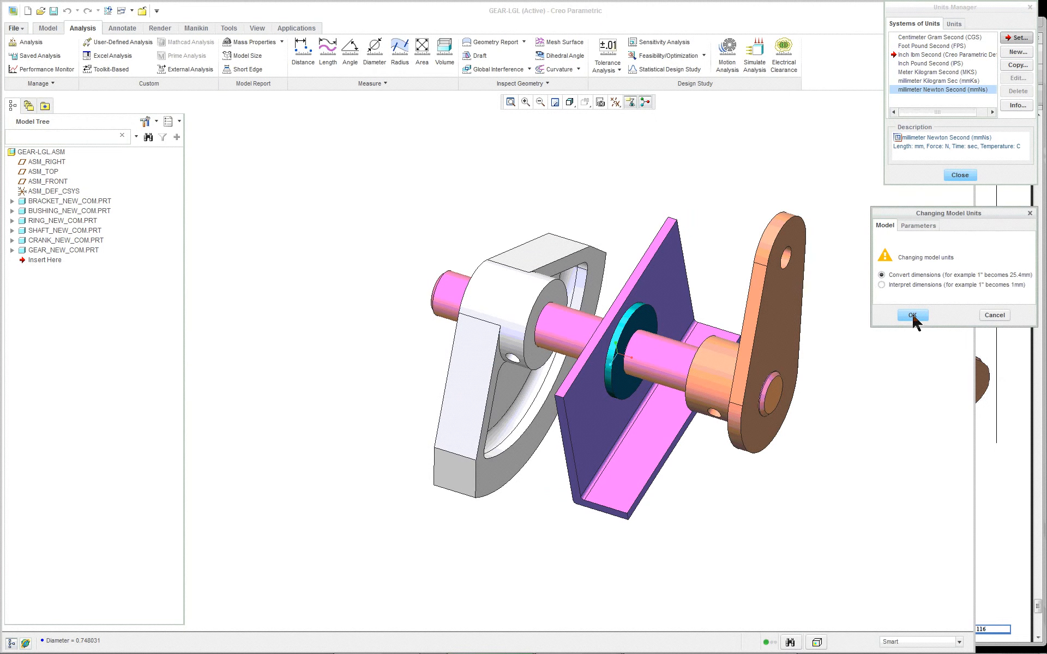
left_click(882, 284)
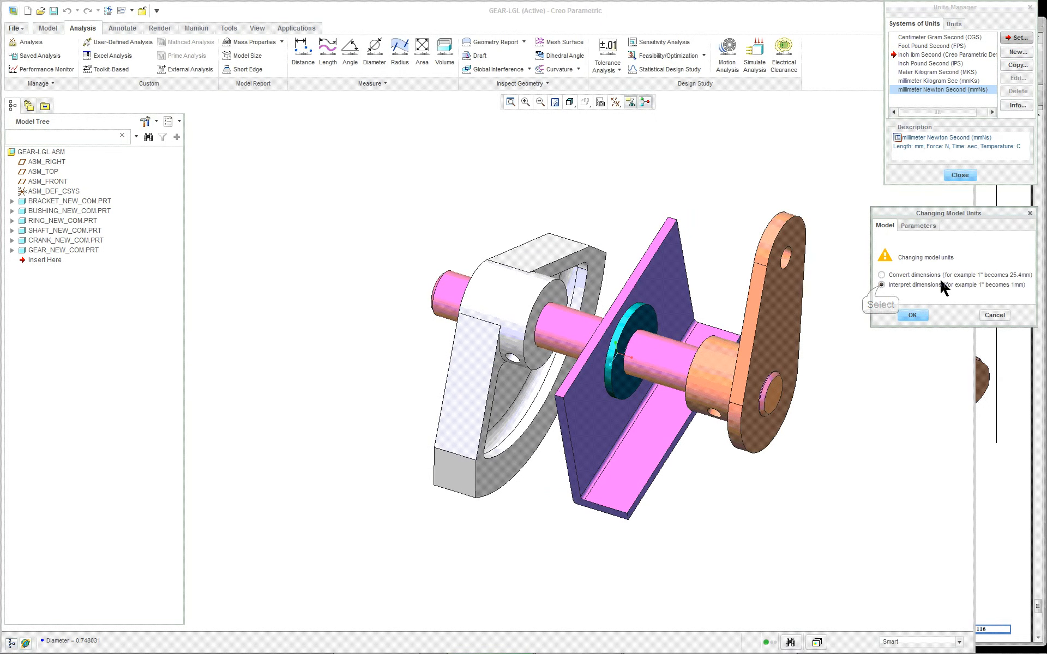
left_click(913, 316)
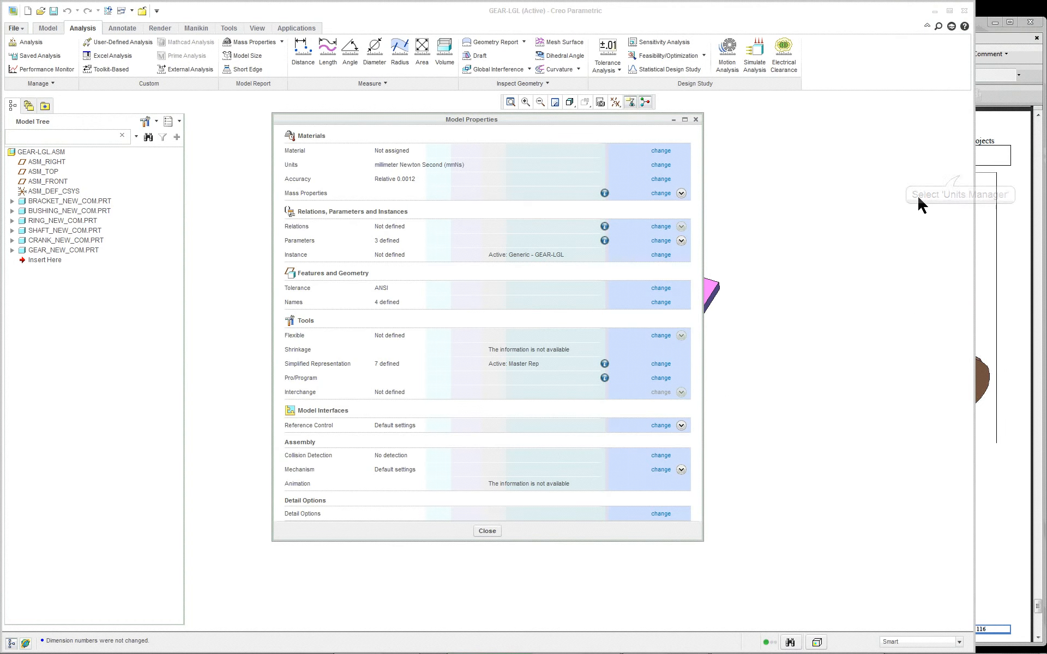
left_click(489, 532)
left_click(748, 427)
Step: Change the shaft's axial offset dimension at the crank end and regenerate the assembly
scroll(753, 385, "up", 2)
scroll(786, 290, "down", 2)
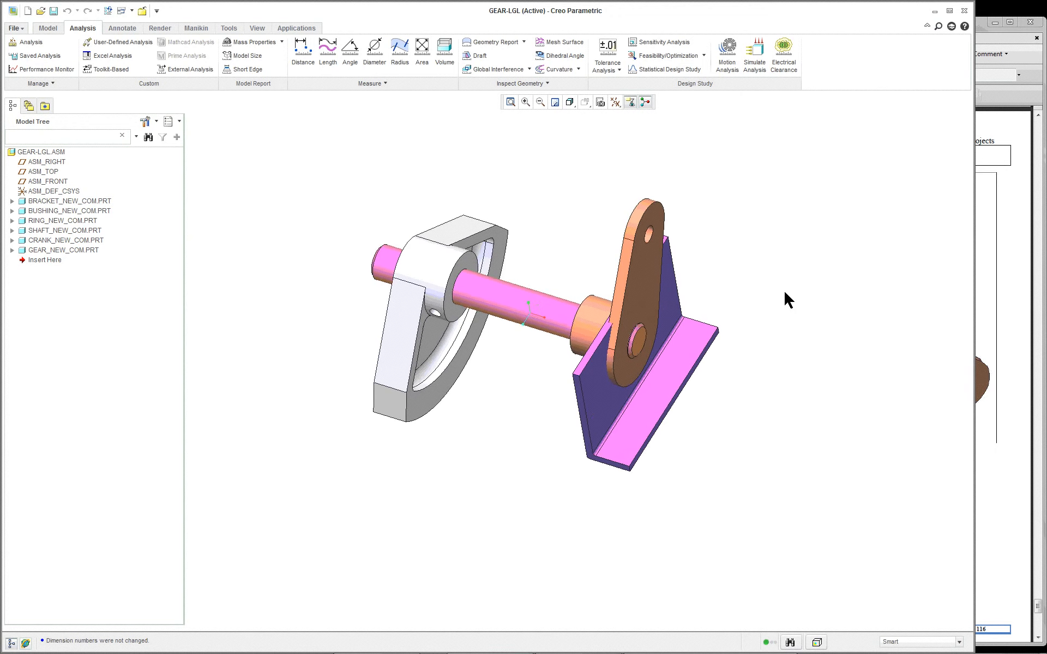
double_click(484, 320)
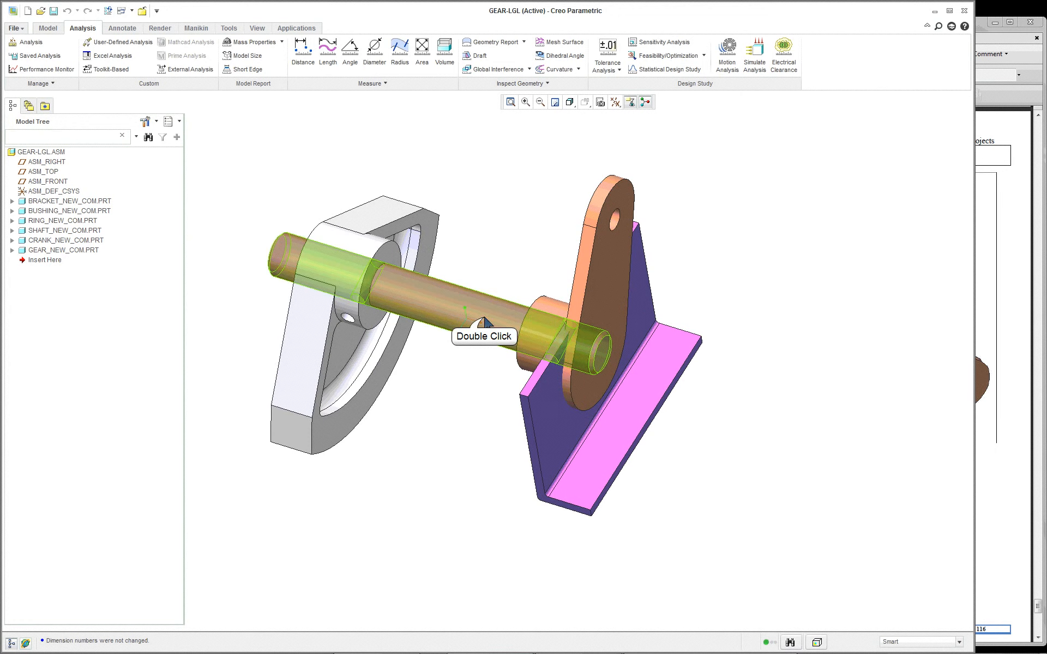
scroll(708, 309, "down", 4)
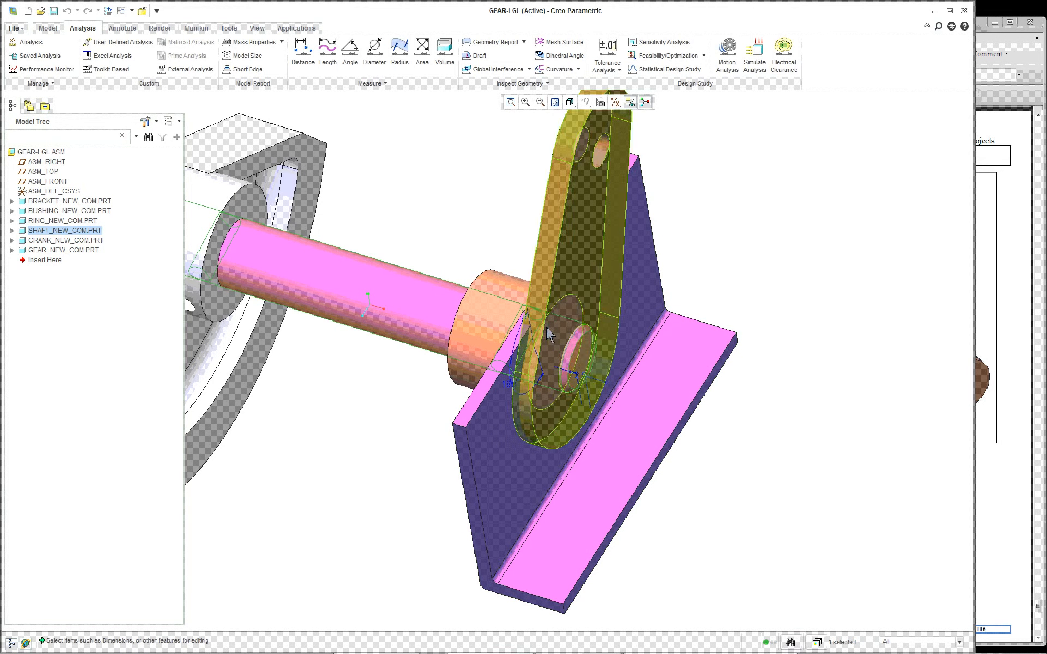
double_click(574, 382)
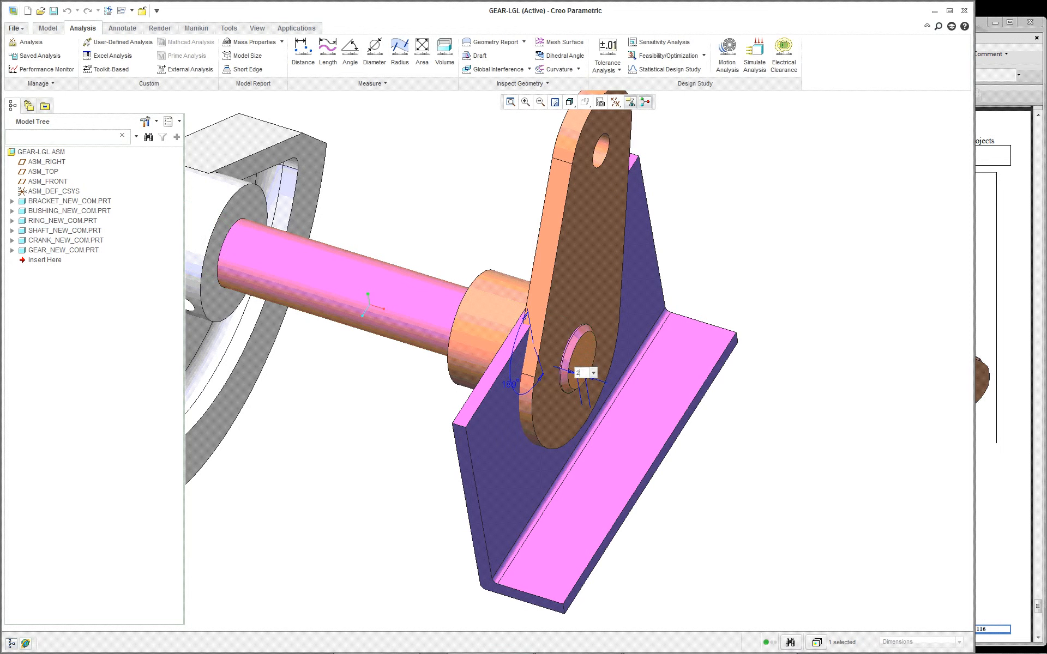
left_click(754, 372)
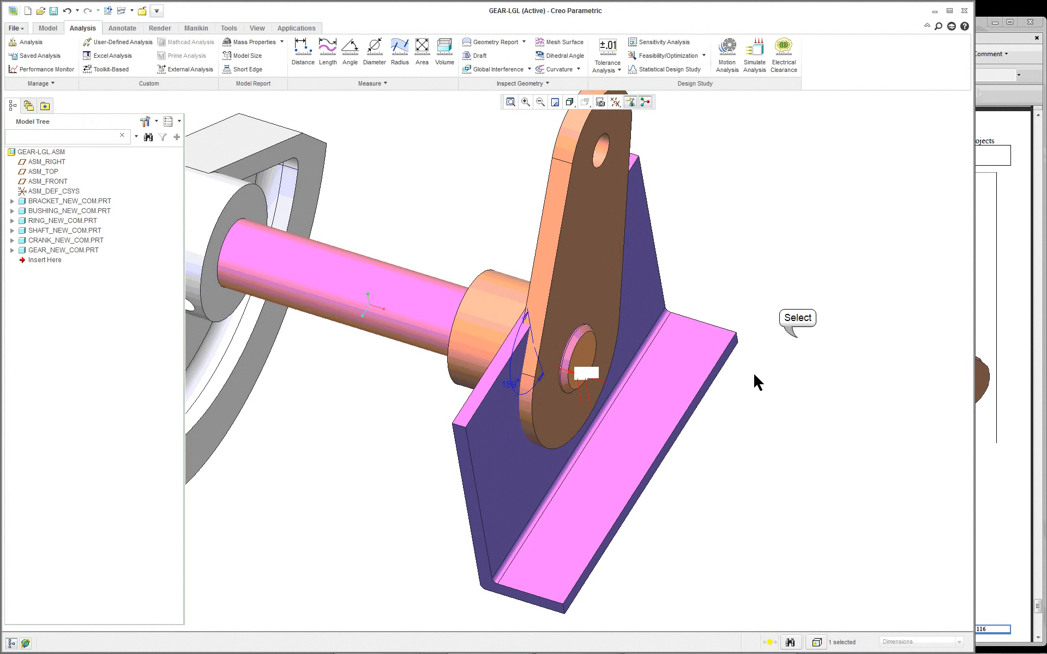
scroll(788, 341, "down", 3)
left_click(798, 338)
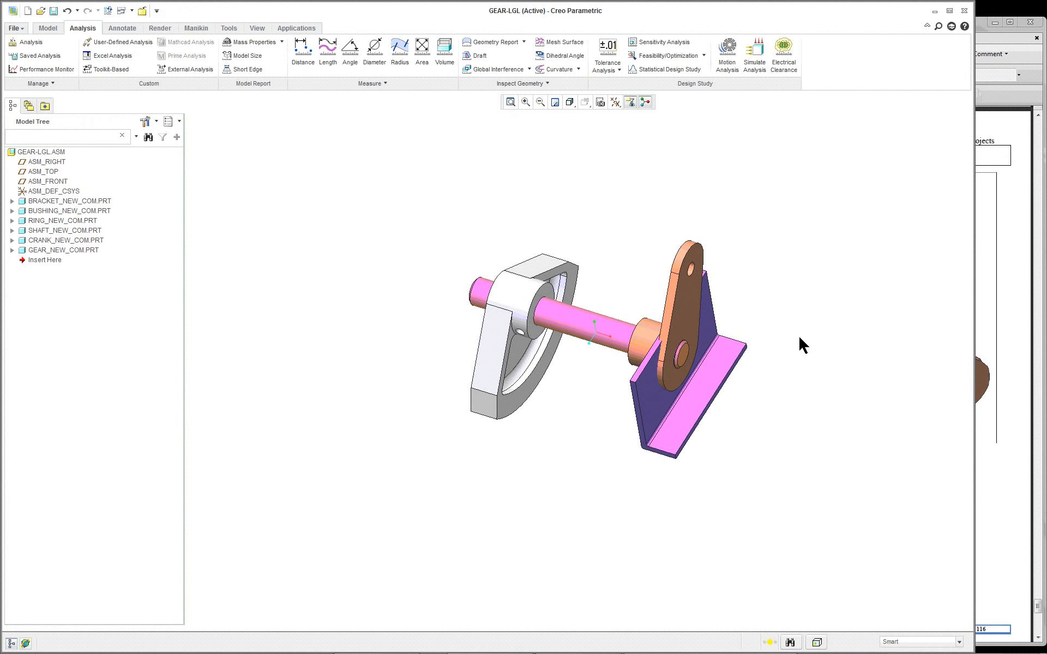
left_click(48, 28)
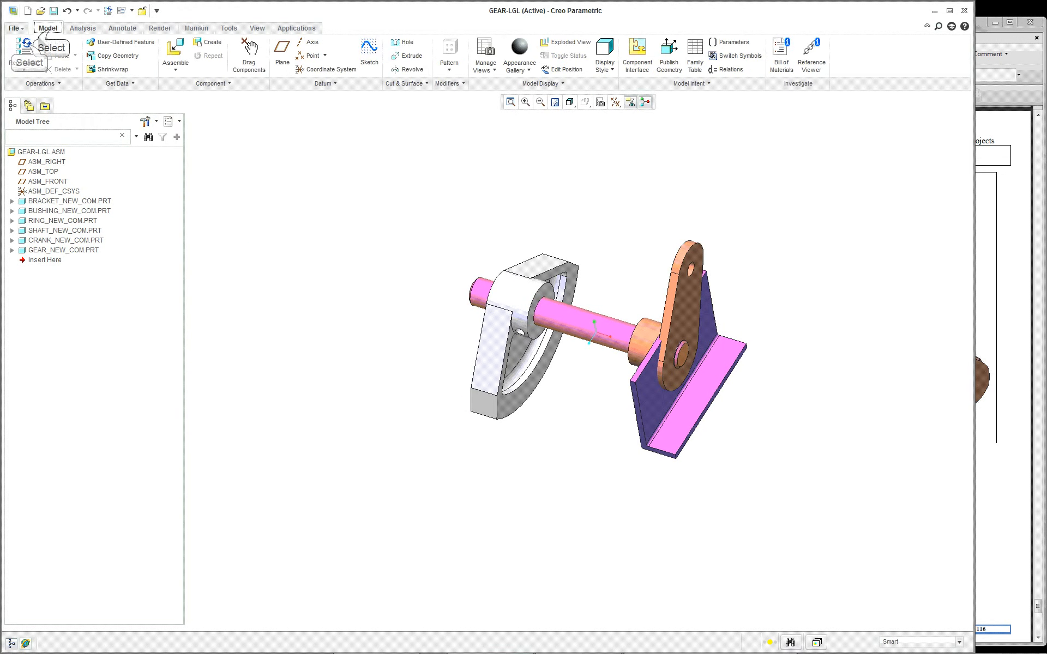
left_click(26, 46)
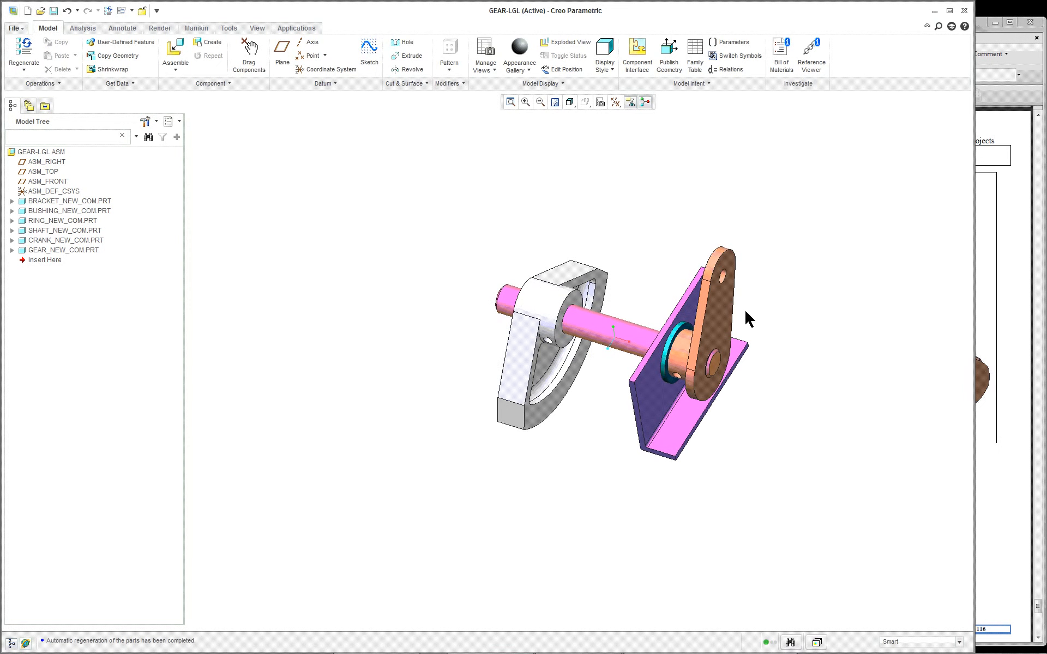
Step: Set the shaft's axial offset to 50 mm and regenerate the assembly
scroll(752, 345, "down", 1)
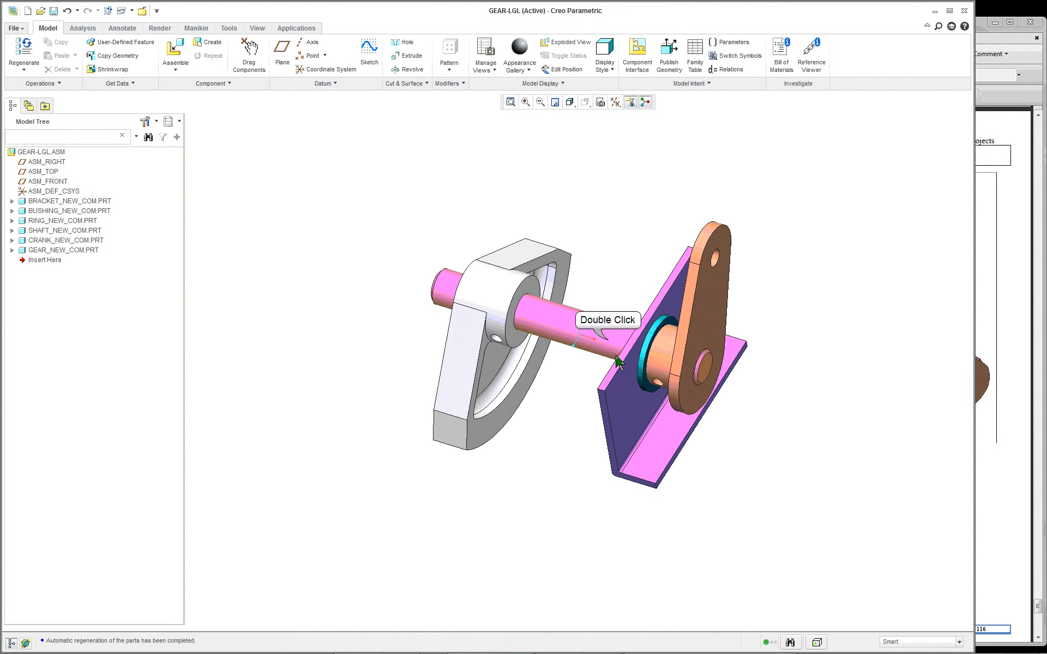
double_click(608, 340)
double_click(682, 353)
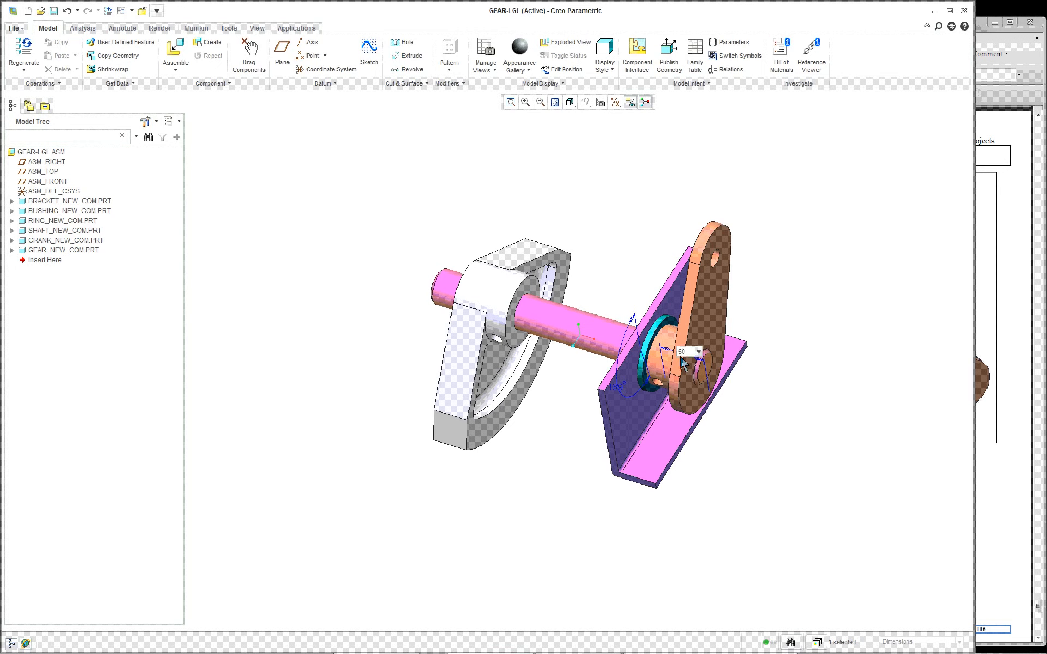
key("Return")
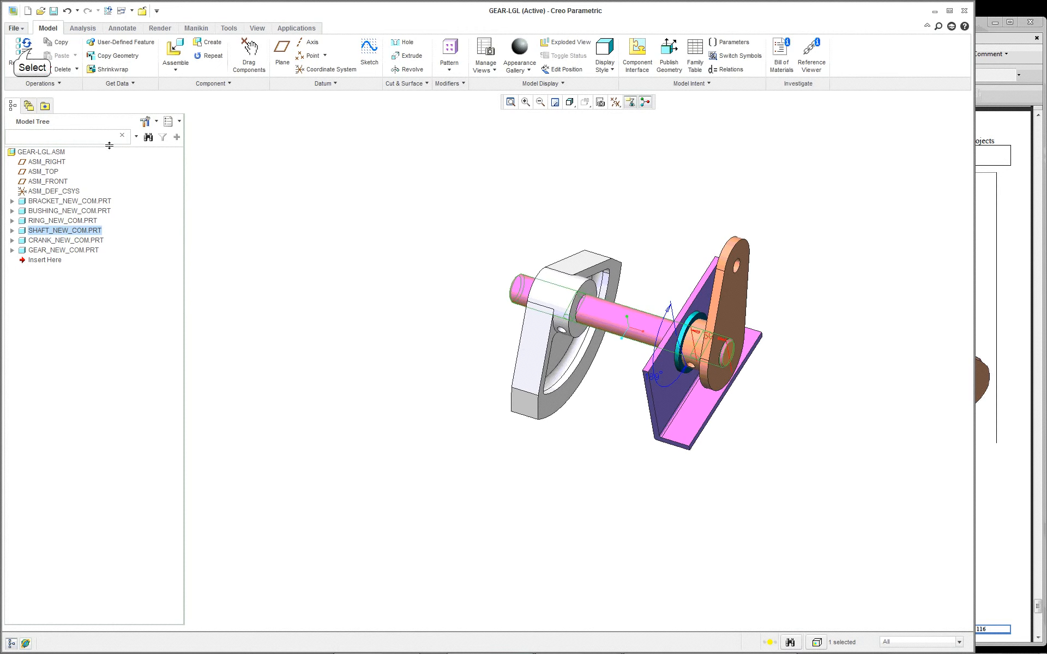
left_click(24, 52)
scroll(810, 274, "down", 3)
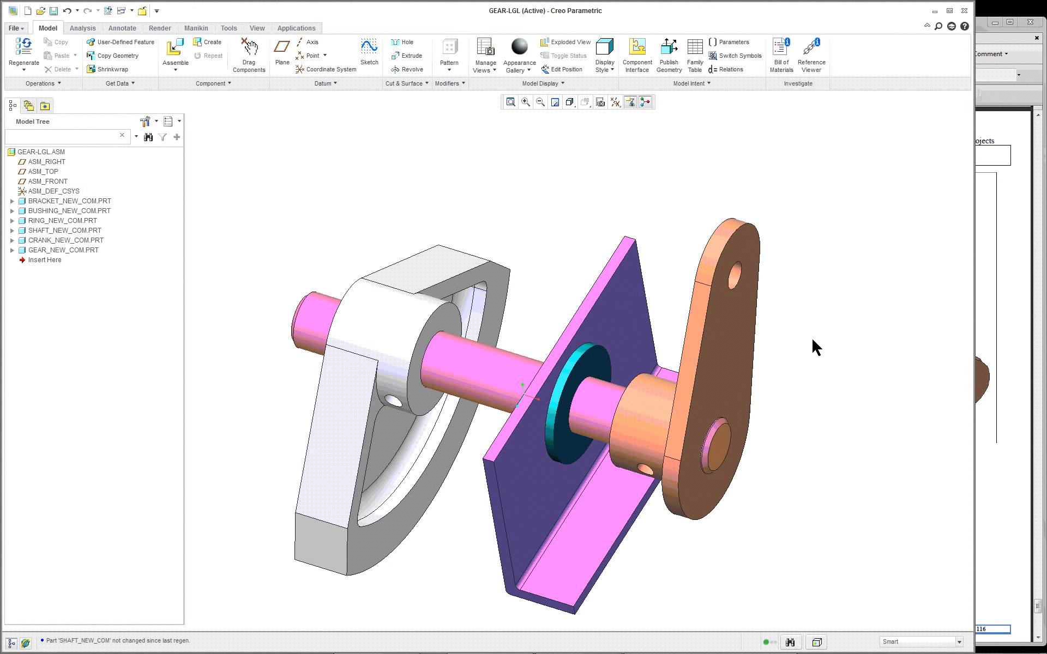
Step: Change the shaft's angular offset to turn the gear and crank, and regenerate the assembly
mouse_move(810, 482)
middle_mouse_down()
mouse_move(809, 459)
mouse_move(809, 478)
middle_mouse_up()
scroll(810, 477, "up", 3)
scroll(837, 491, "down", 3)
double_click(535, 413)
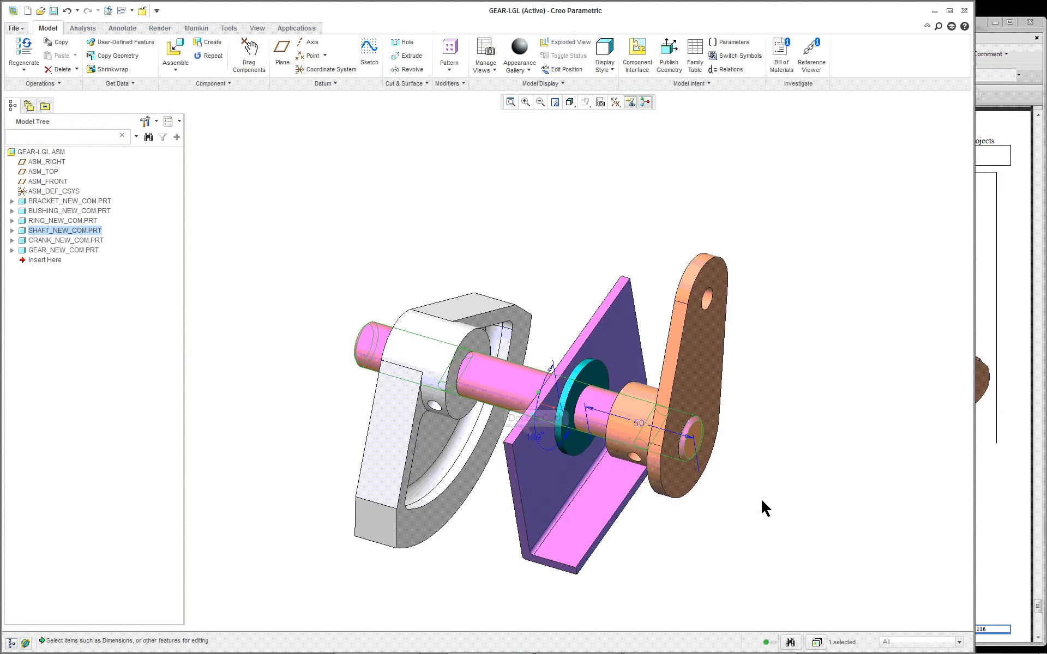
double_click(538, 443)
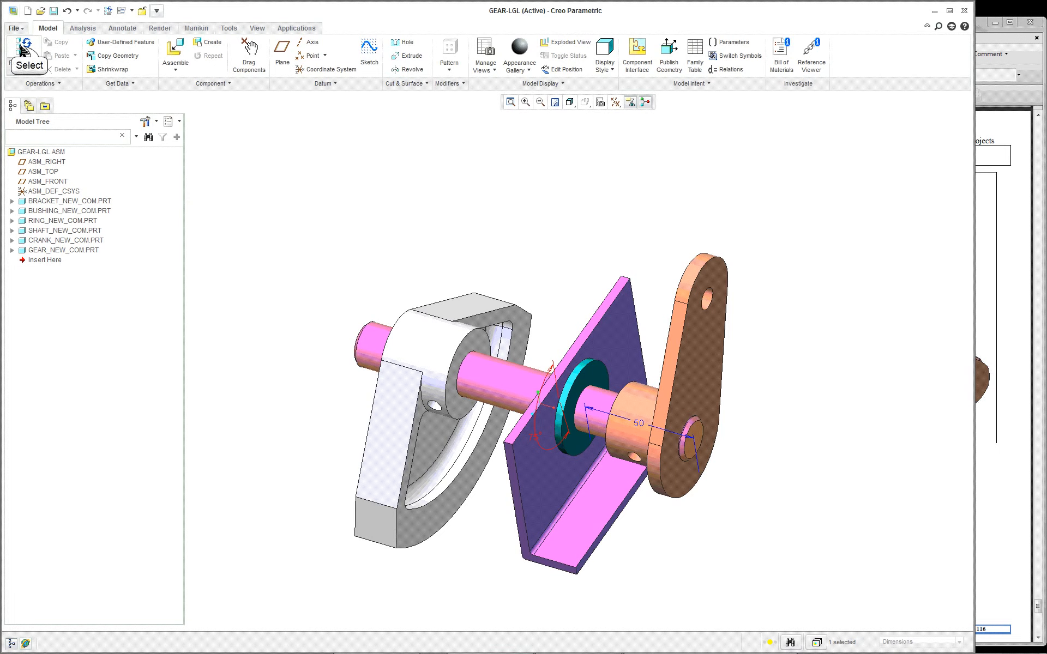
left_click(22, 50)
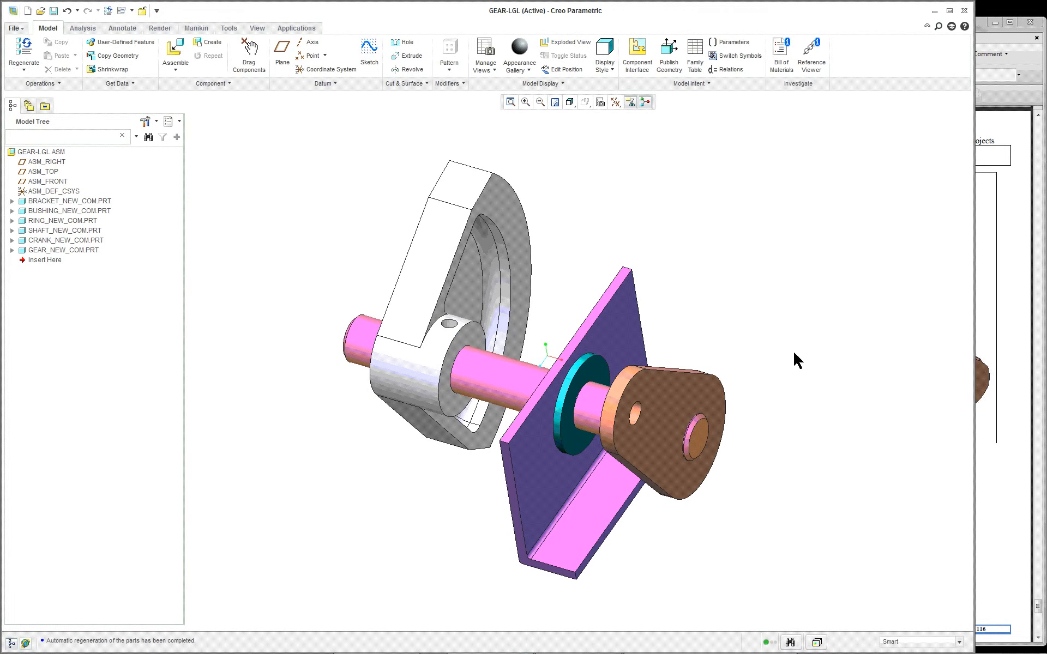
Step: Check the Gear Assembly illustration in the Acrobat PDF, return to Creo and orient the model for comparison
left_click(980, 315)
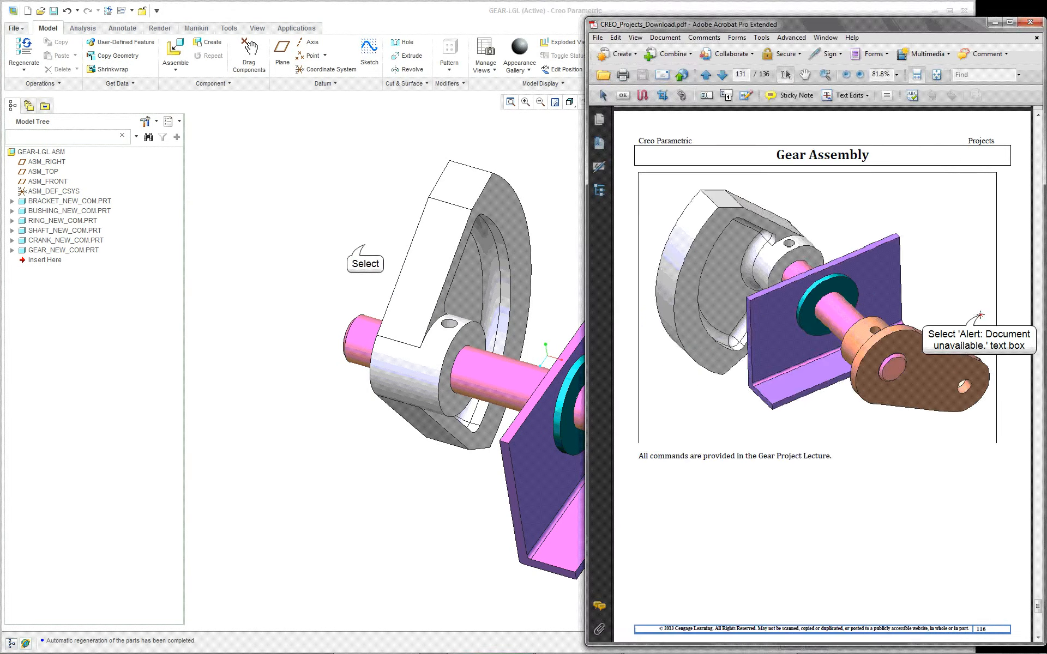
left_click(365, 242)
middle_click_drag(703, 351, 698, 305)
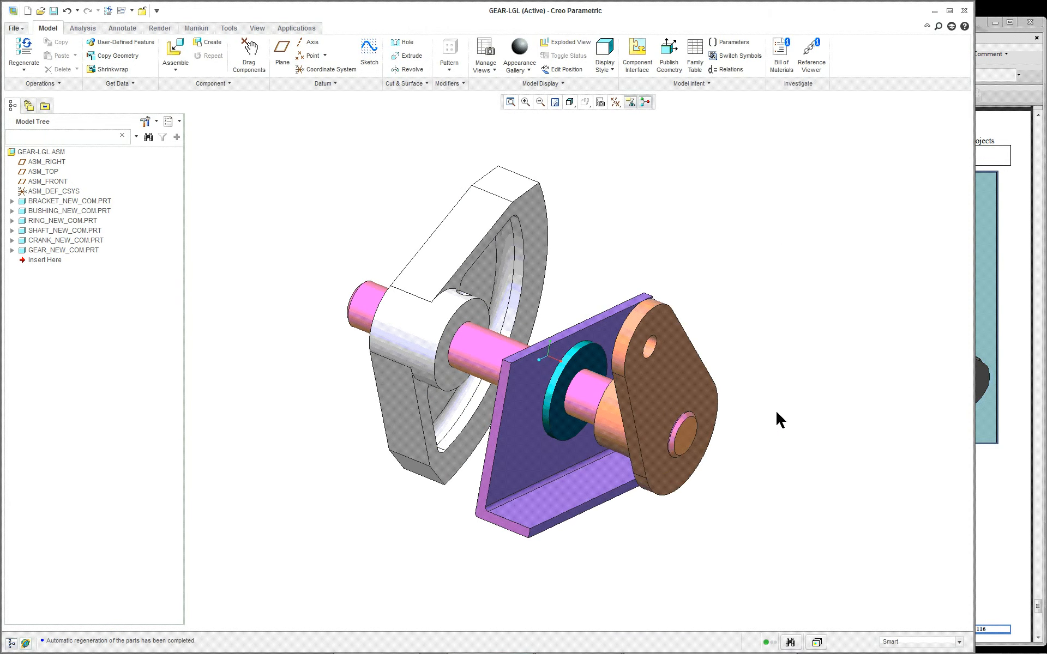
Step: Measure the diameters of the shaft's cylindrical surface and the gear's bore
left_click(493, 346)
left_click(87, 28)
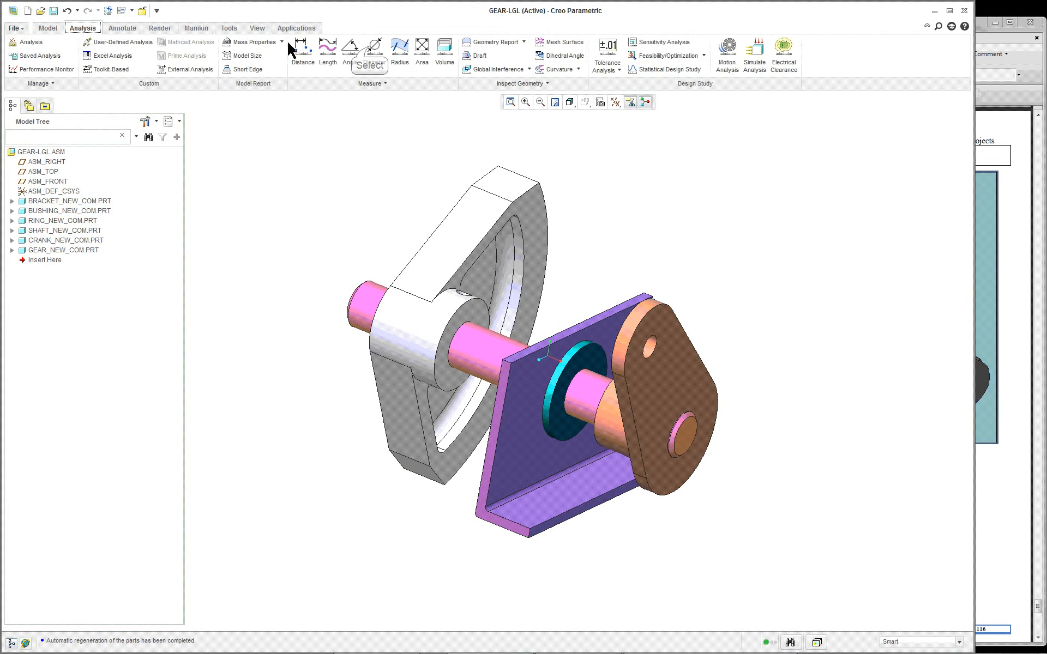
left_click(374, 49)
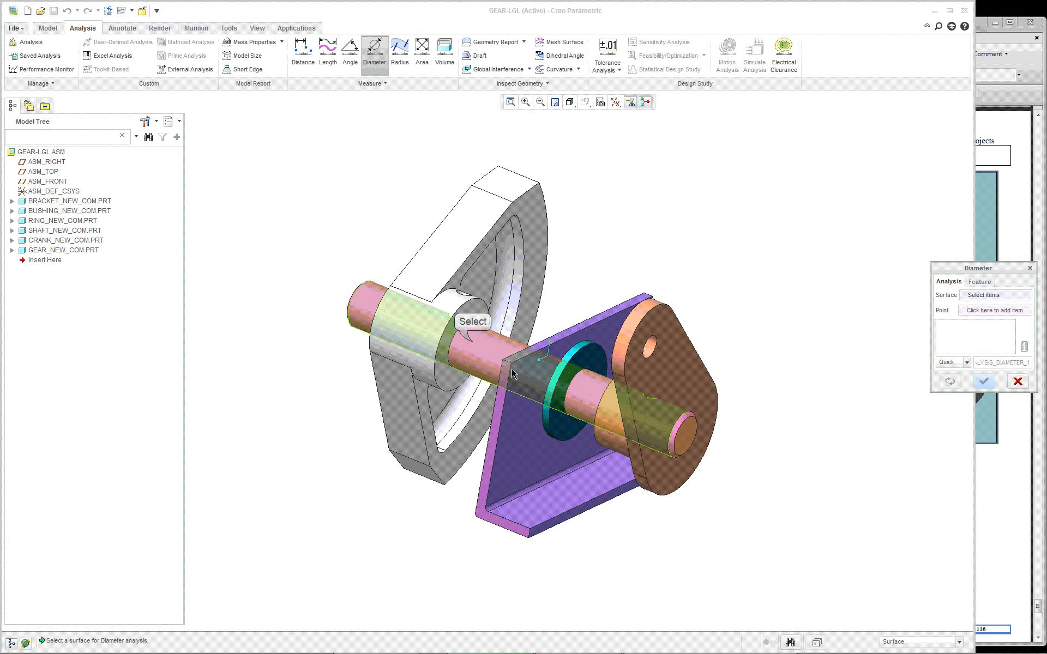
left_click(472, 344)
scroll(435, 313, "down", 5)
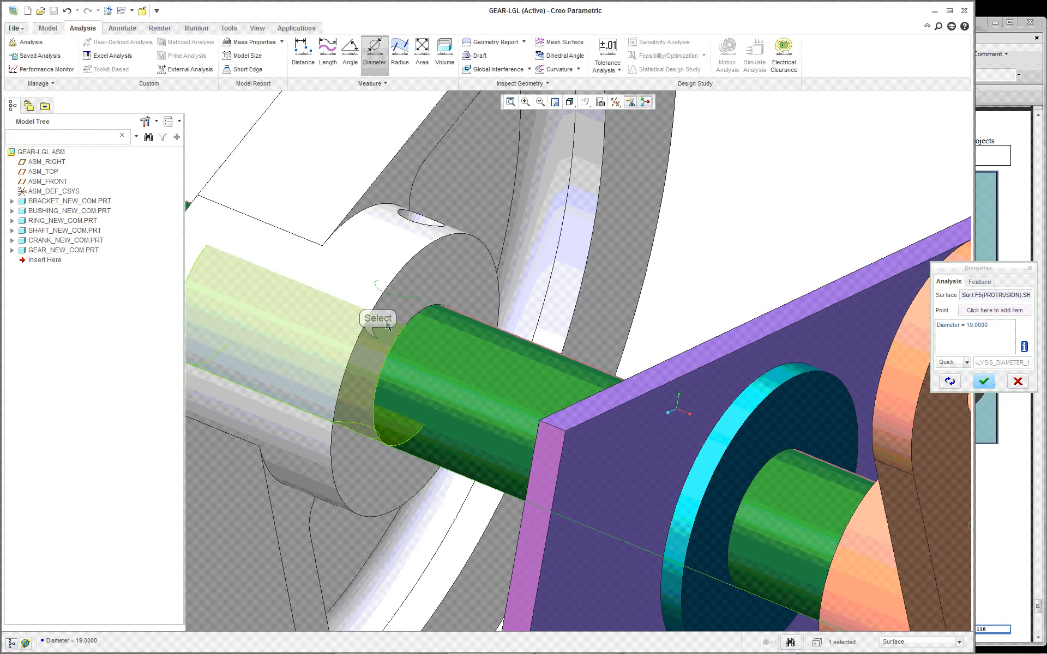
left_click(379, 342)
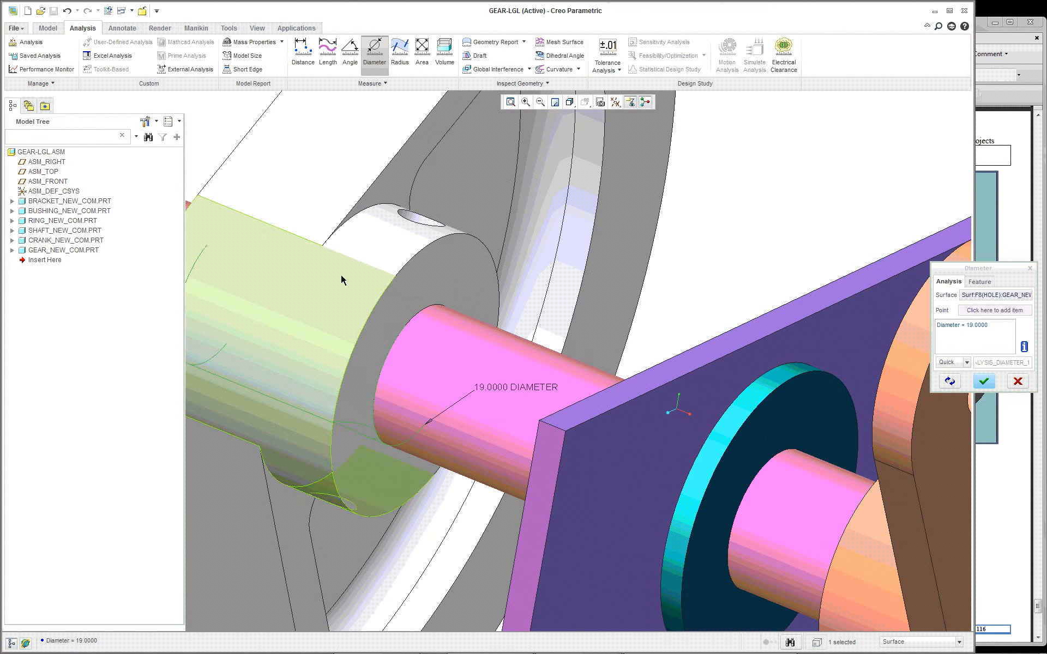
scroll(352, 292, "up", 3)
scroll(386, 303, "up", 2)
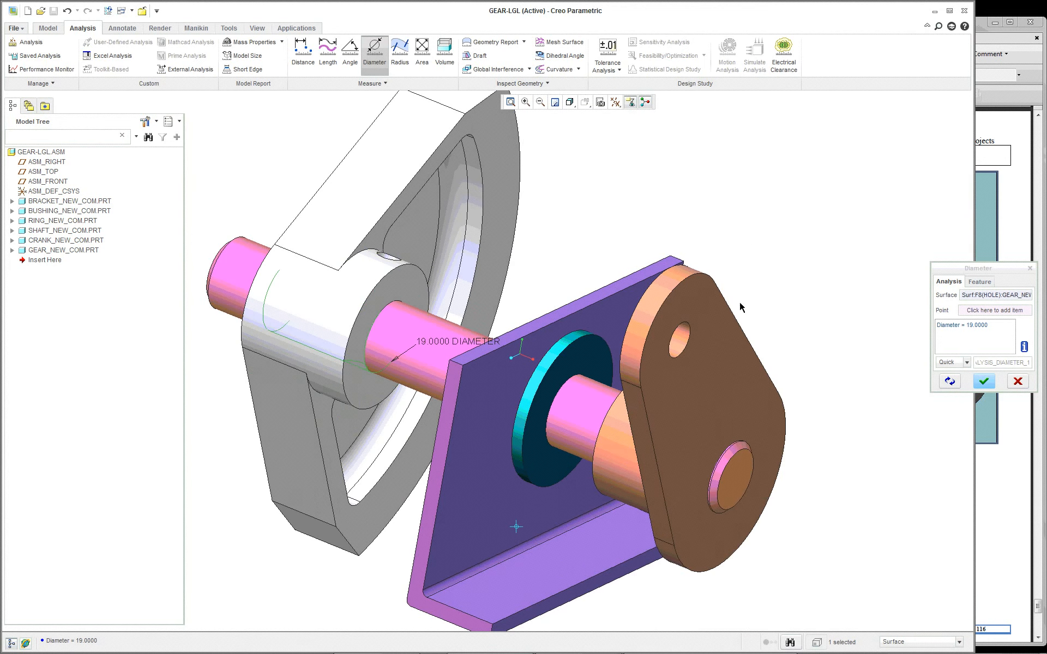
left_click(434, 334)
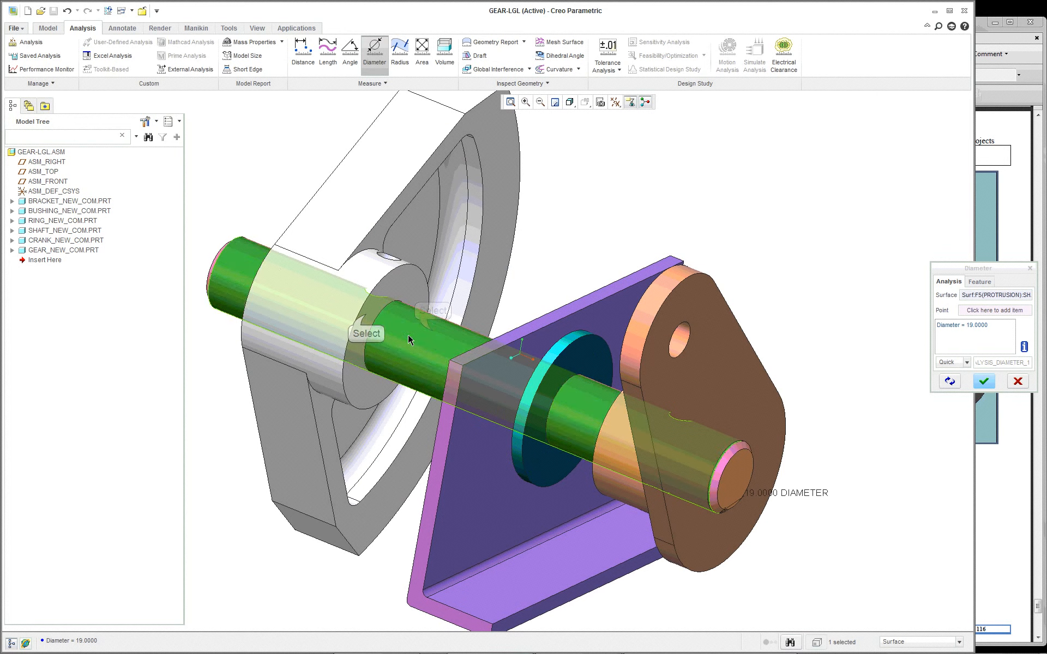
left_click(366, 318)
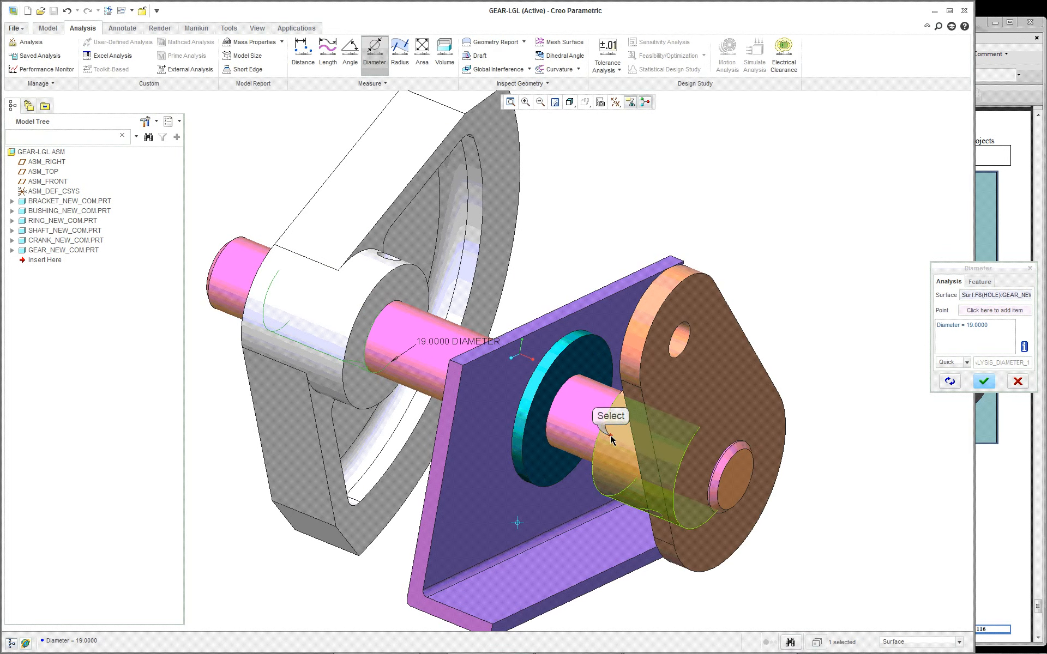
Step: Measure the diameters of the crank's cylindrical hub, the shaft and the crank's shaft hole
left_click(597, 404)
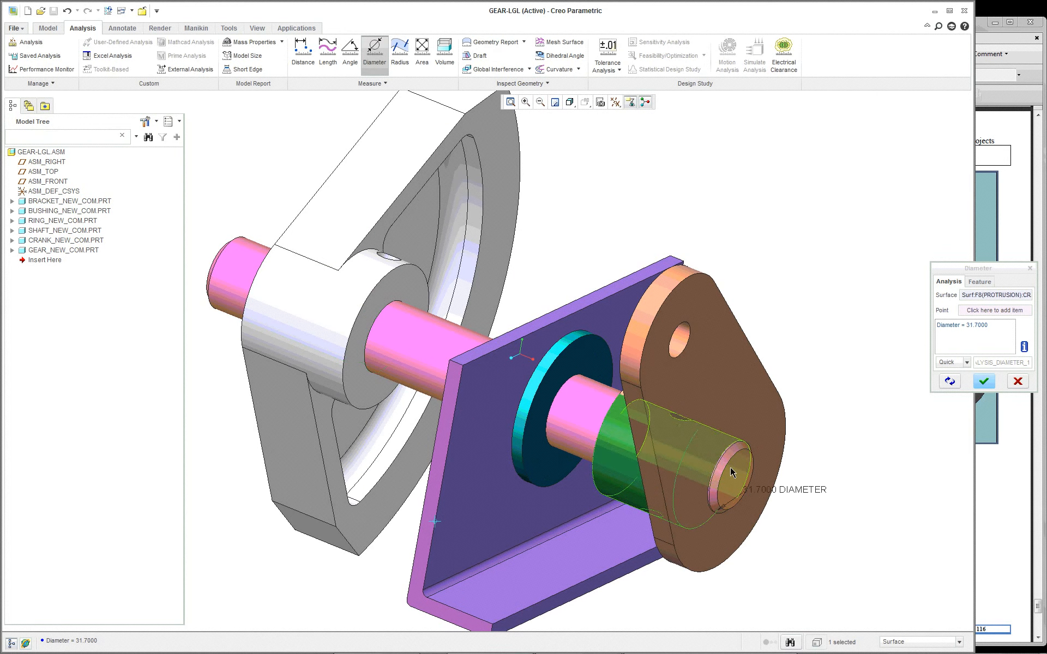
left_click(705, 455)
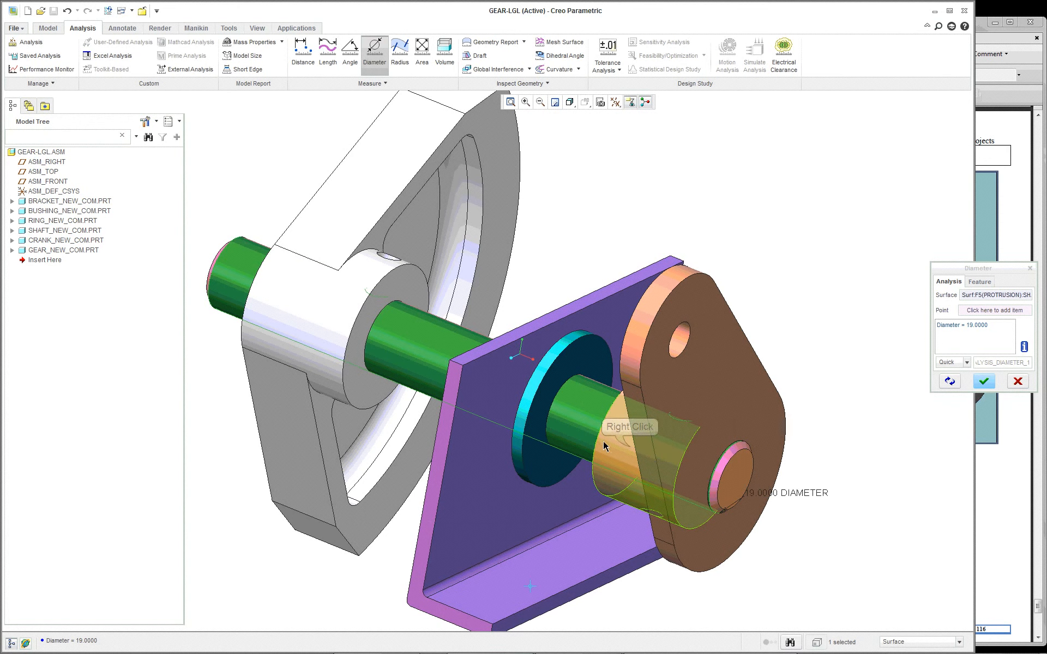
right_click(627, 448)
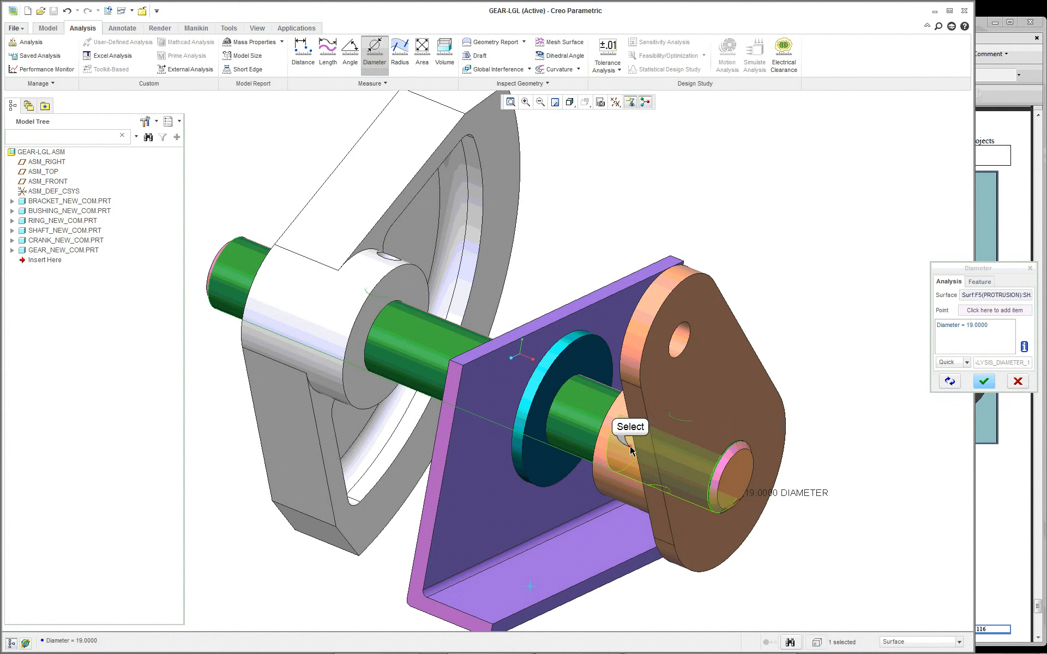
left_click(631, 451)
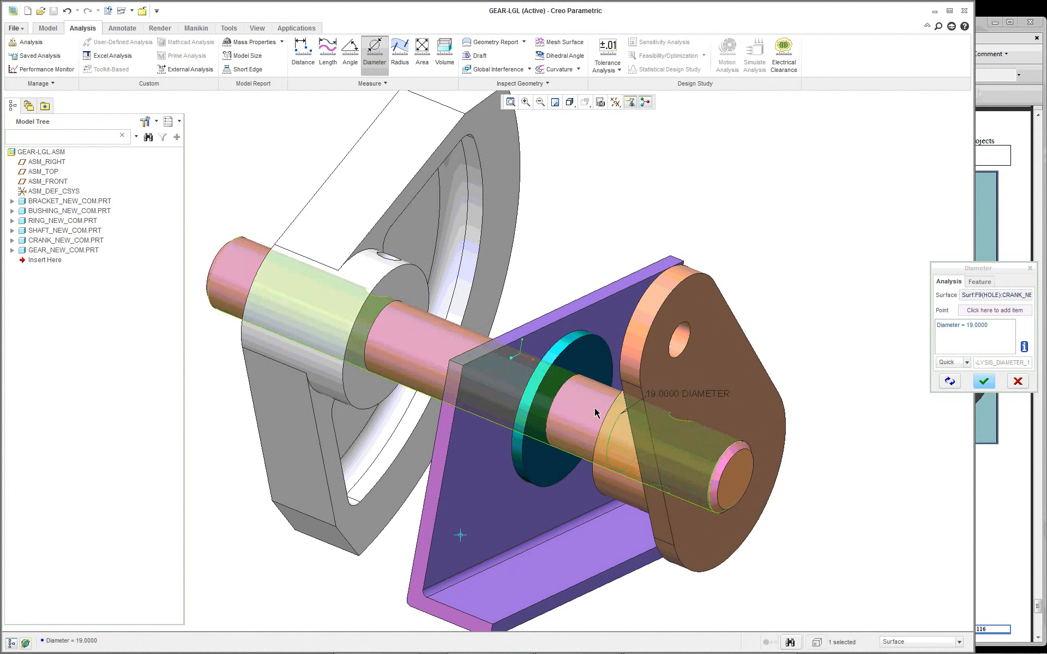
Step: Measure the diameter of the bushing's inner surface around the shaft and accept the analysis
scroll(575, 404, "up", 2)
scroll(576, 405, "up", 2)
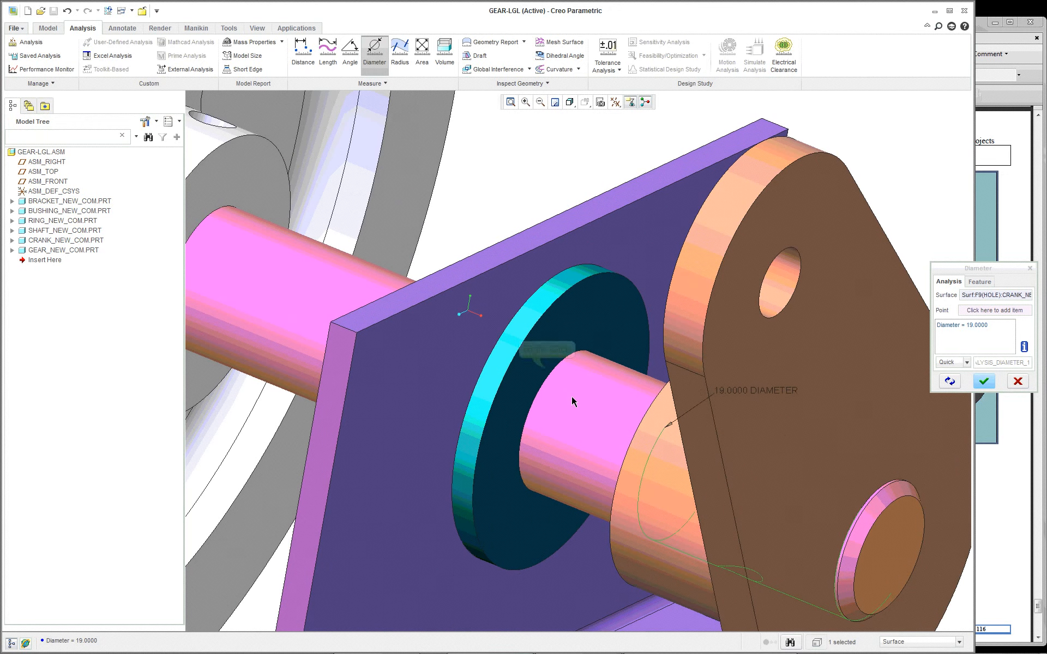
right_click(547, 370)
right_click(547, 369)
right_click(547, 370)
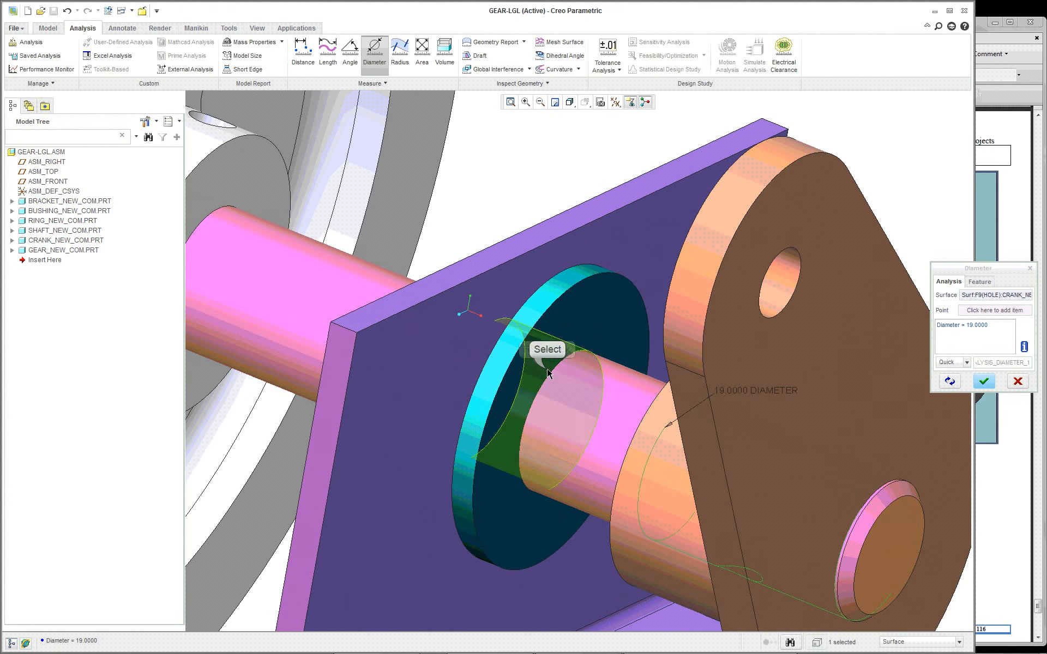
left_click(549, 373)
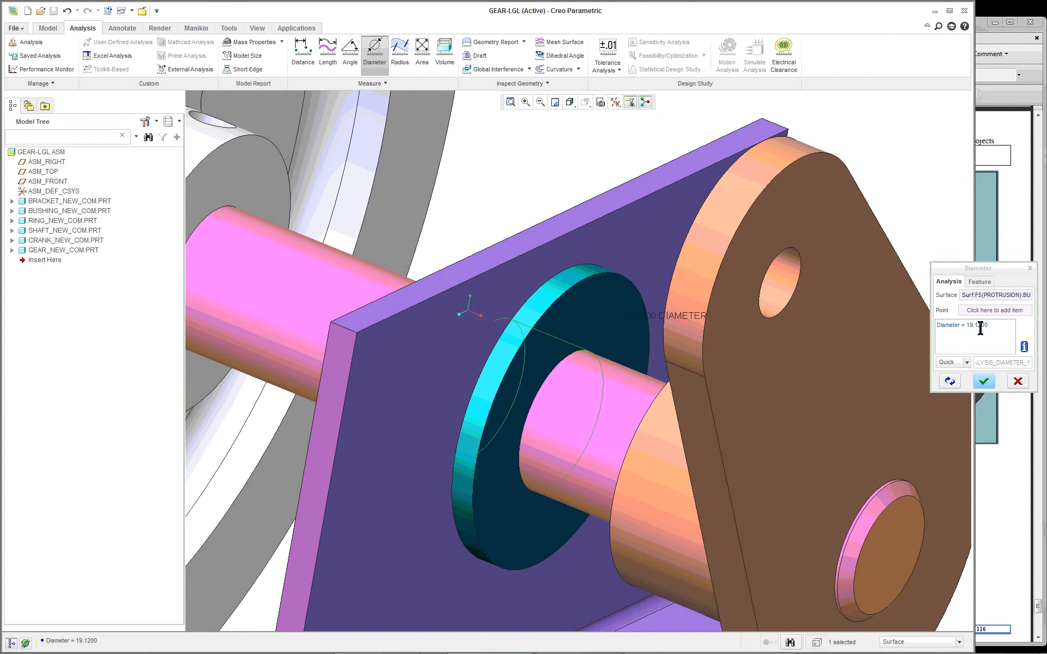
left_click(985, 382)
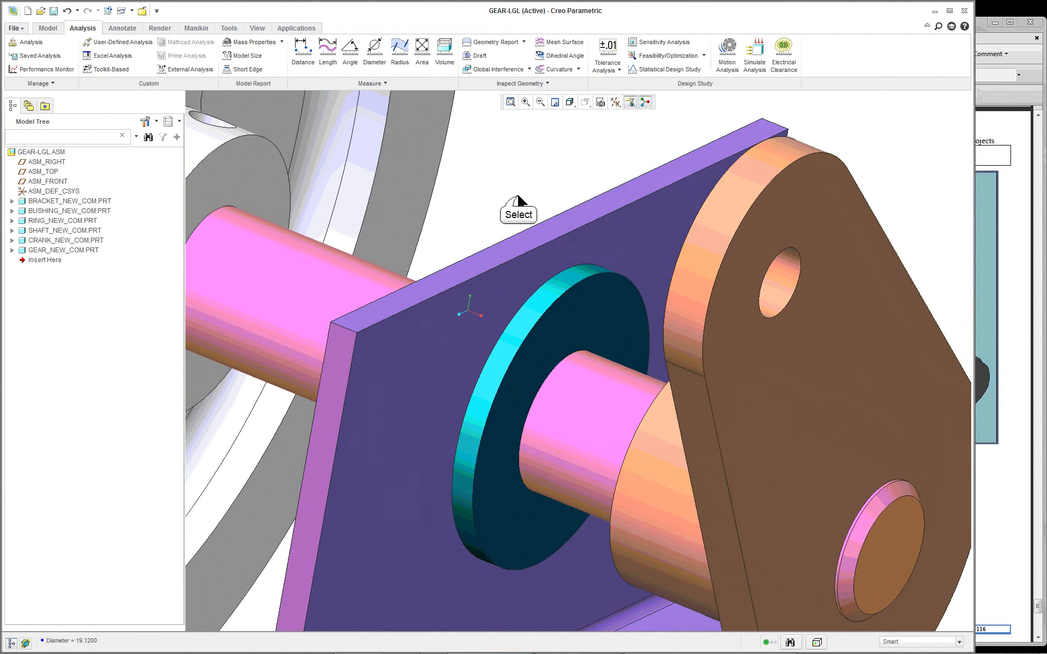
Step: Activate the shaft part within the assembly and display its length and diameter dimensions
scroll(517, 192, "down", 5)
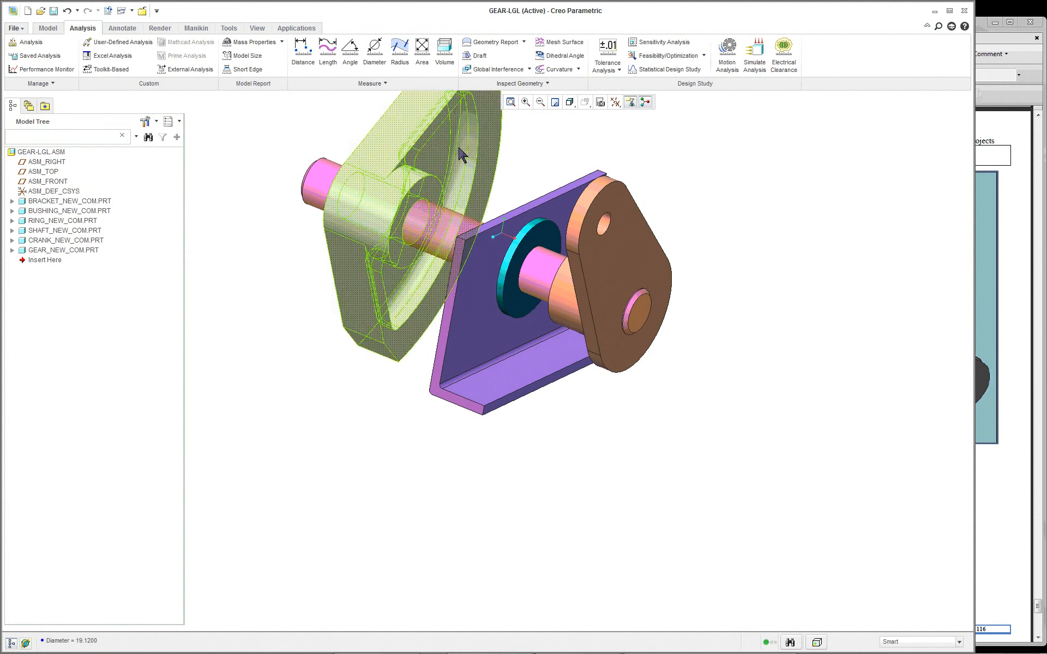
scroll(530, 158, "up", 1)
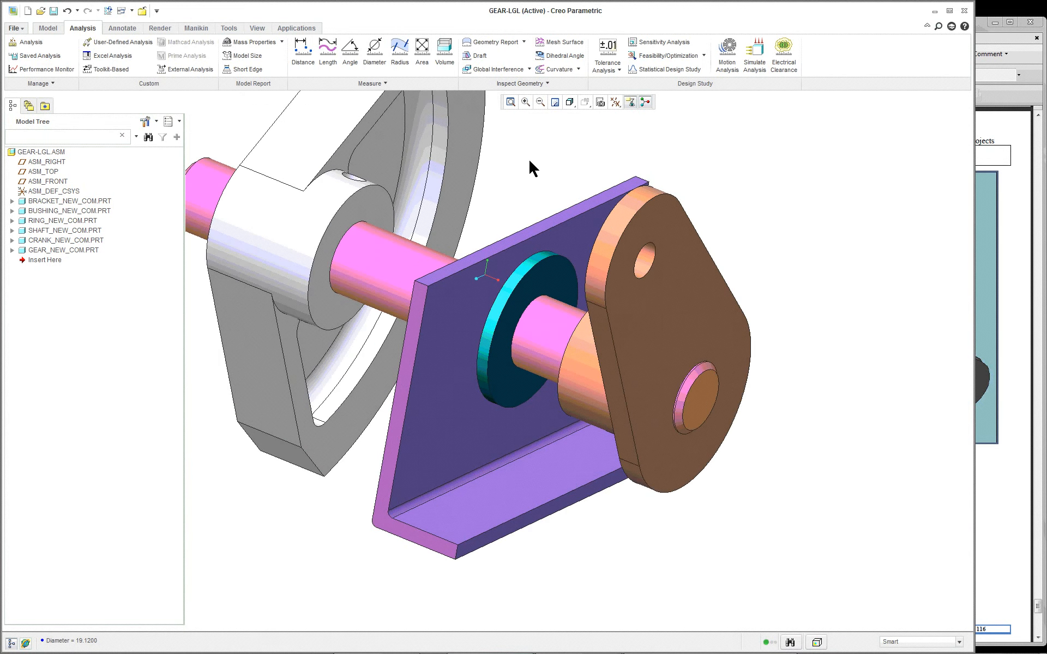
left_click(409, 259)
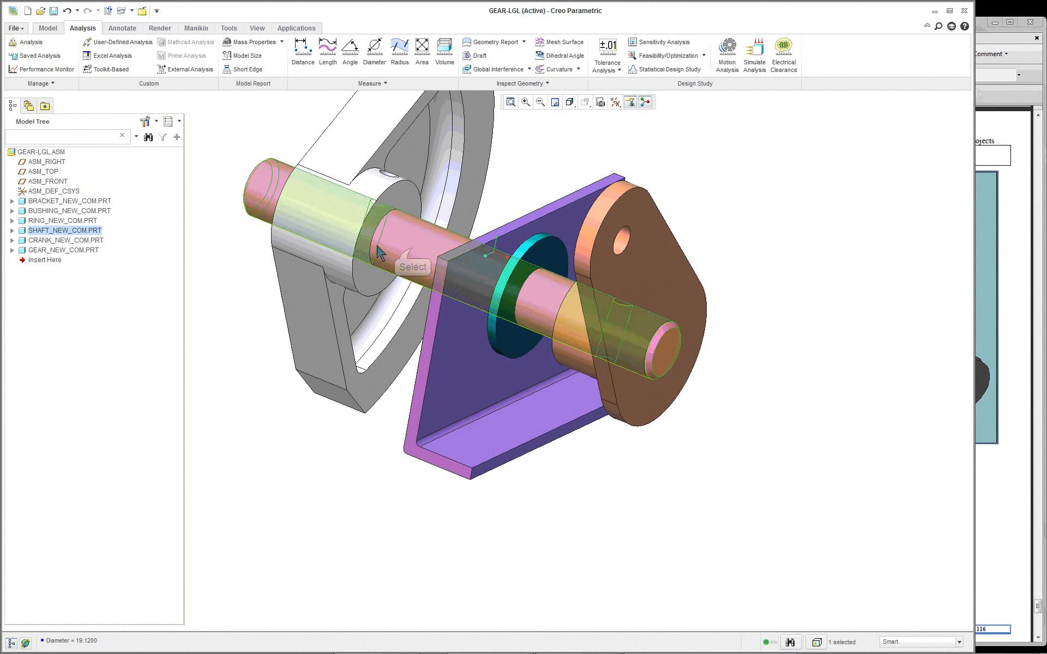
right_click(407, 238)
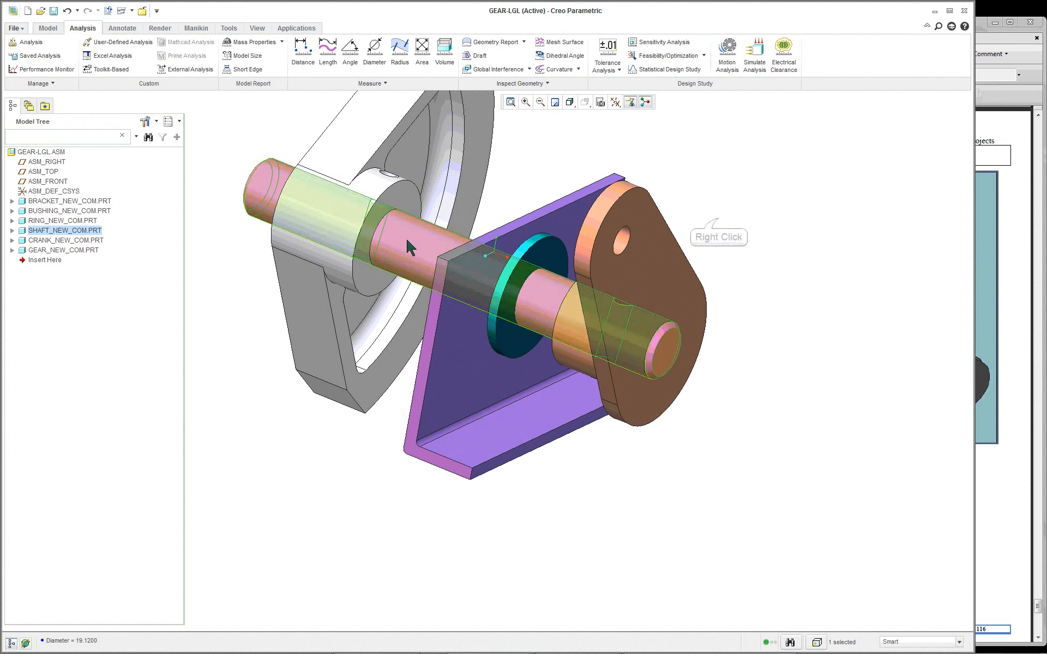
right_click(719, 218)
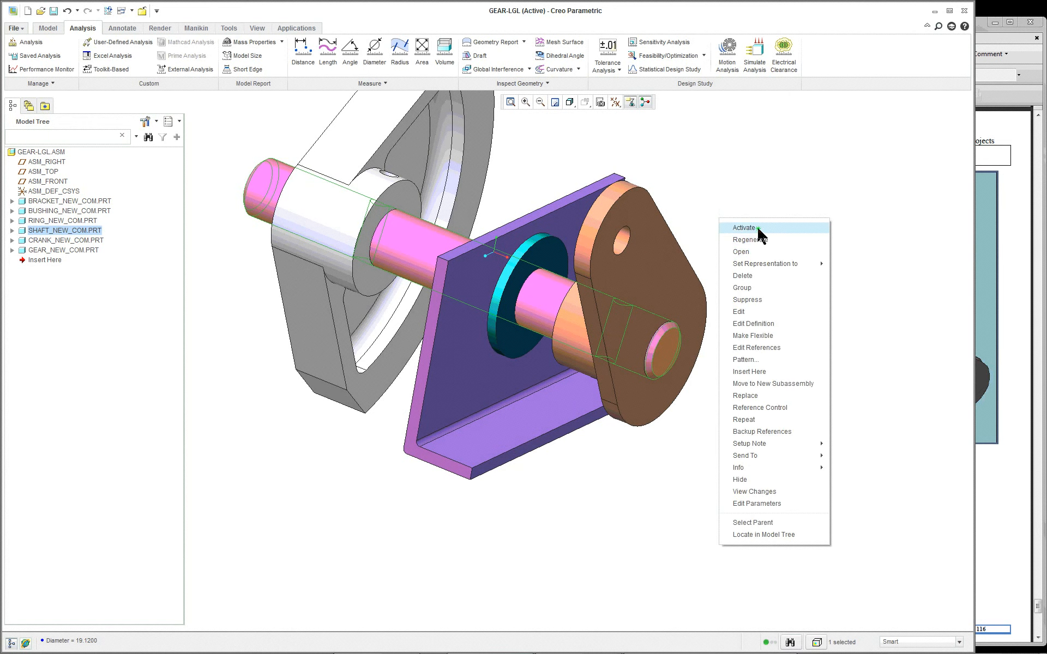
left_click(757, 227)
double_click(425, 261)
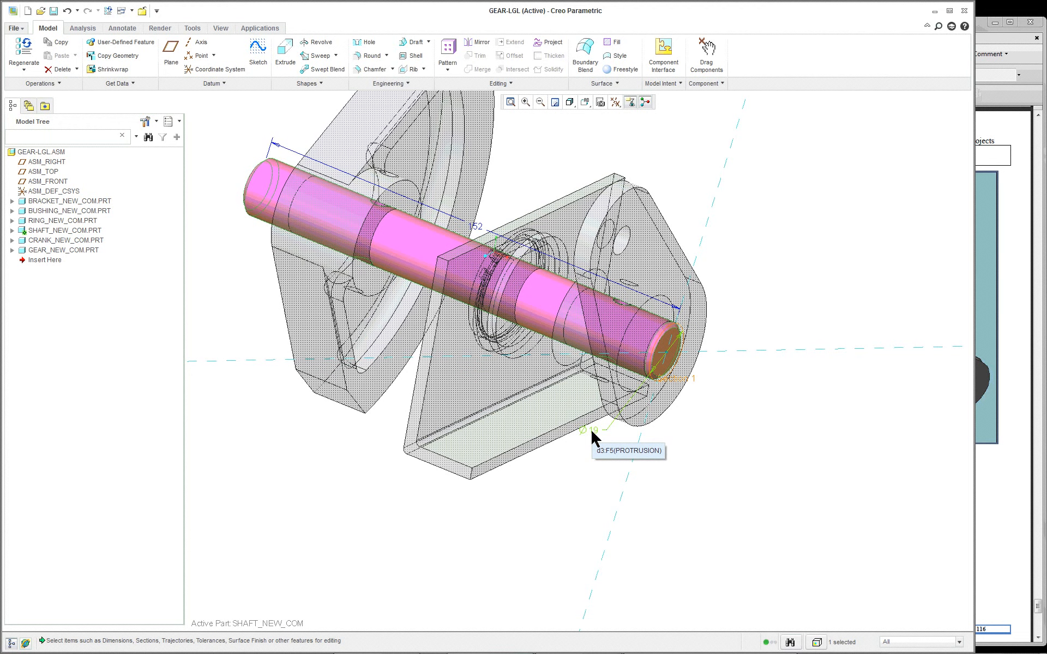
left_click(795, 268)
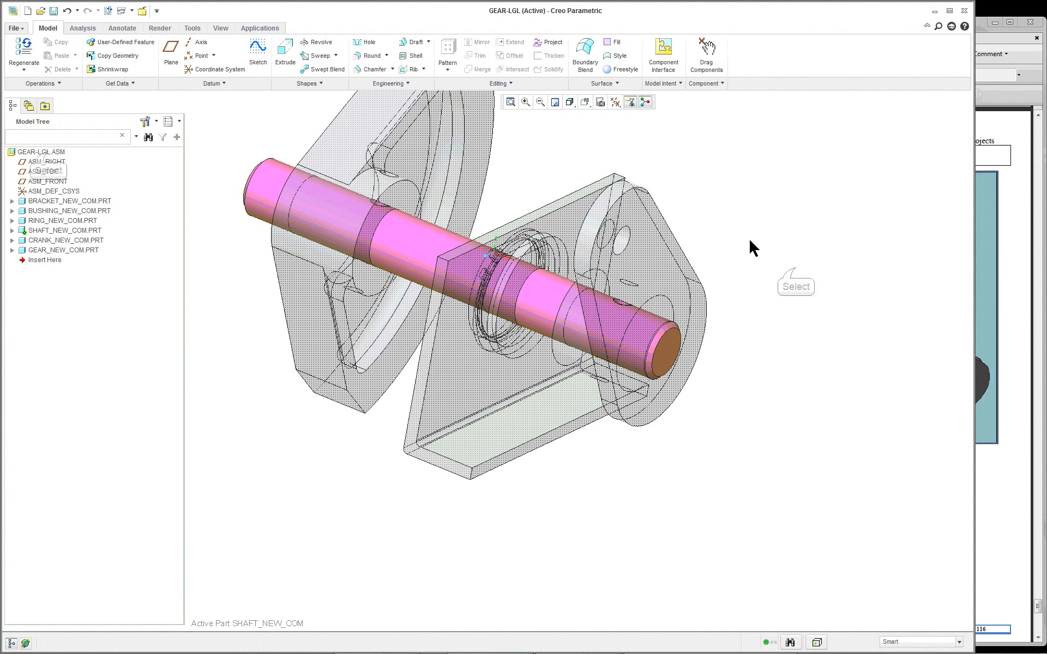
Step: Reactivate the top-level GEAR-LGL assembly and inspect it from the standard orientation and from the side
right_click(42, 152)
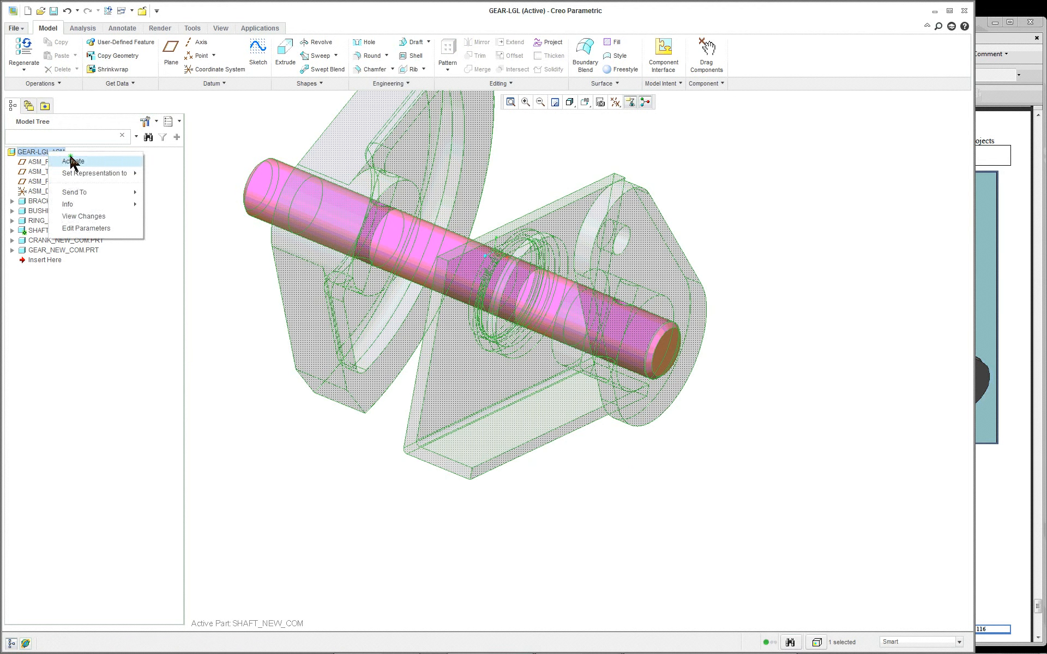
left_click(72, 162)
left_click(585, 103)
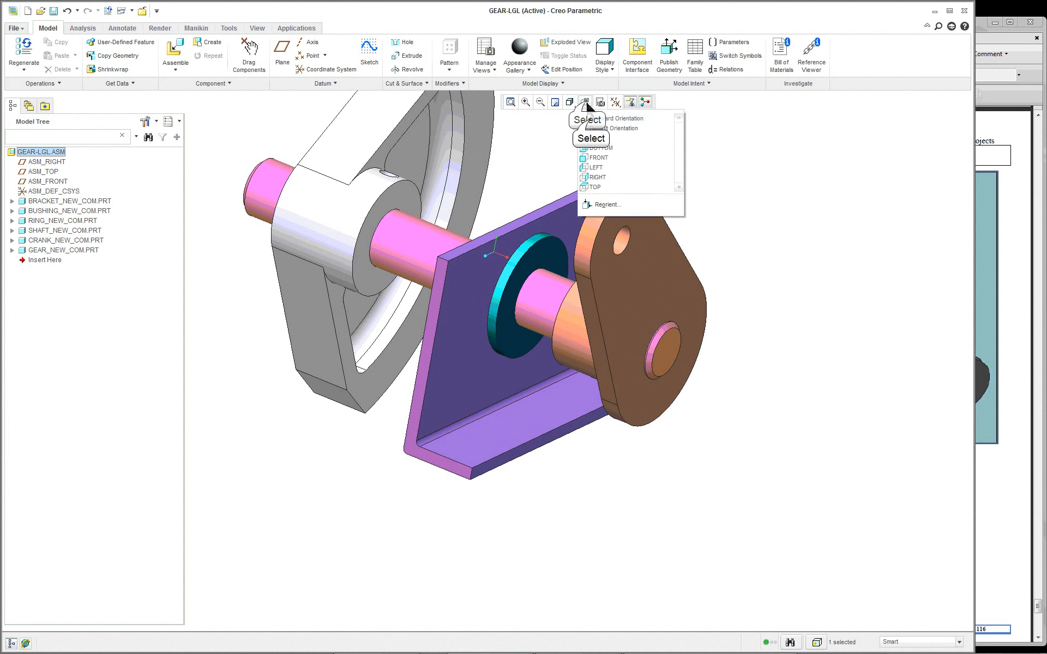
left_click(600, 118)
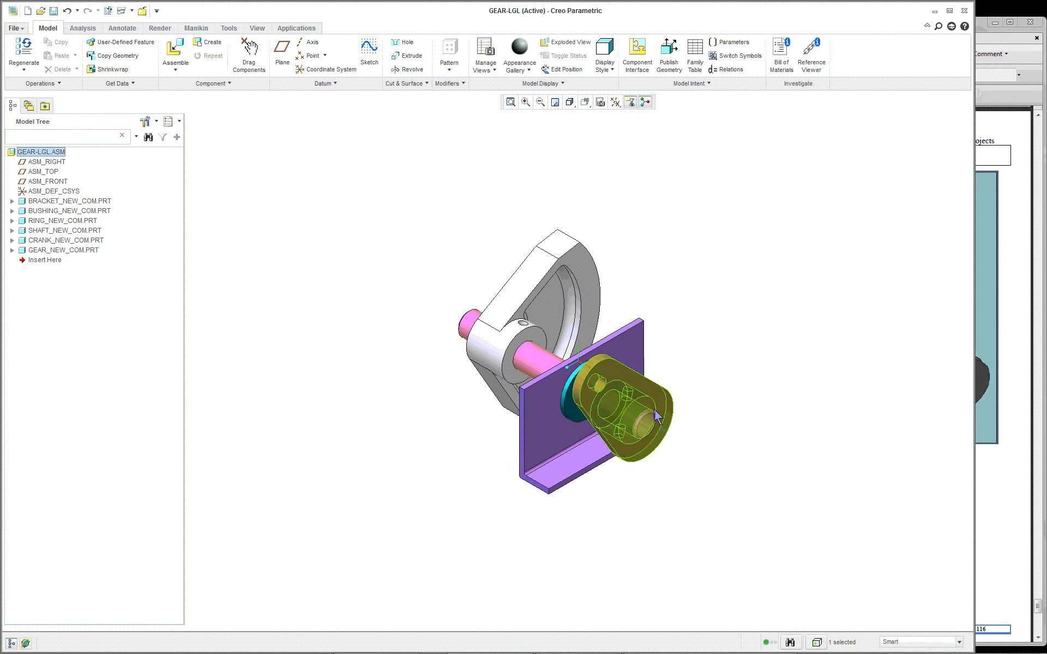
scroll(656, 417, "up", 3)
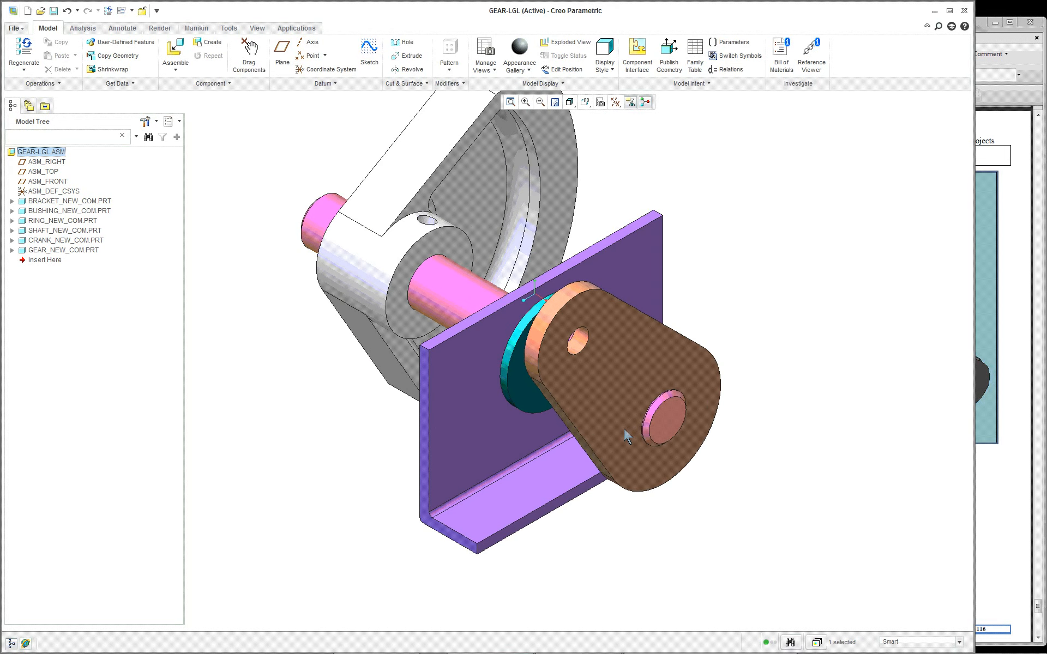
middle_click_drag(624, 429, 671, 424)
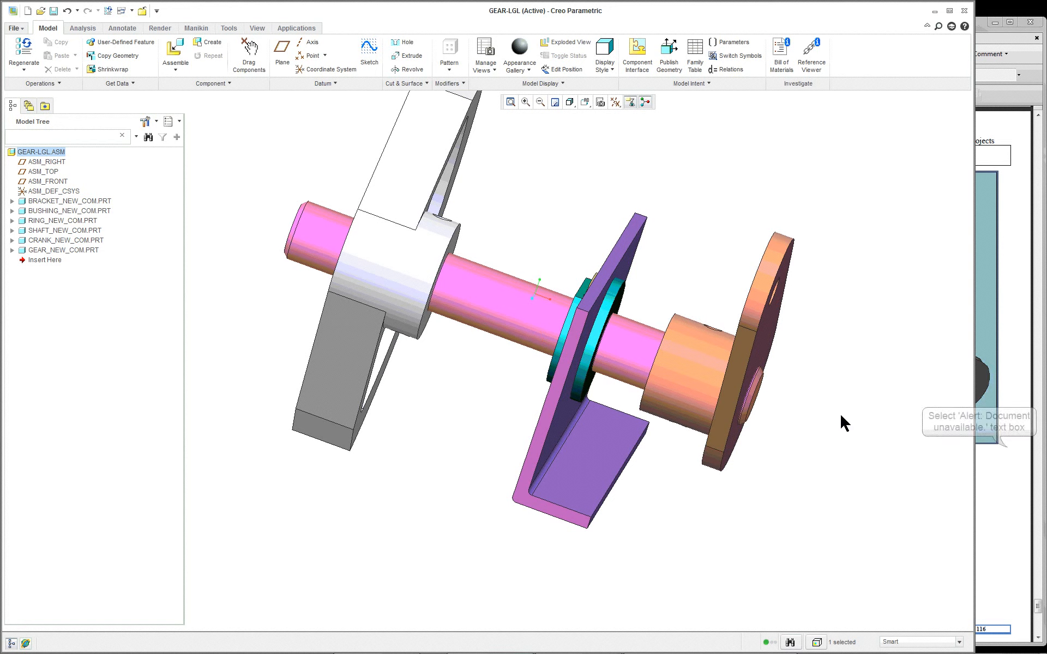
Step: Compare the model with the Gear Assembly illustration in the Acrobat PDF, returning to Creo to rotate the assembly
left_click(1006, 444)
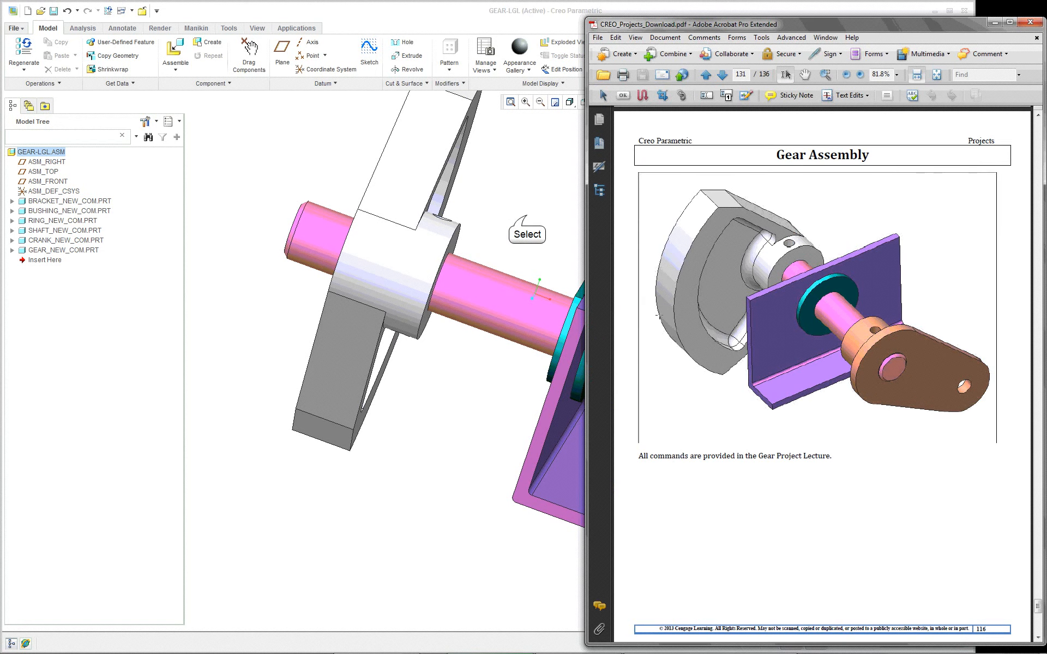
left_click(527, 216)
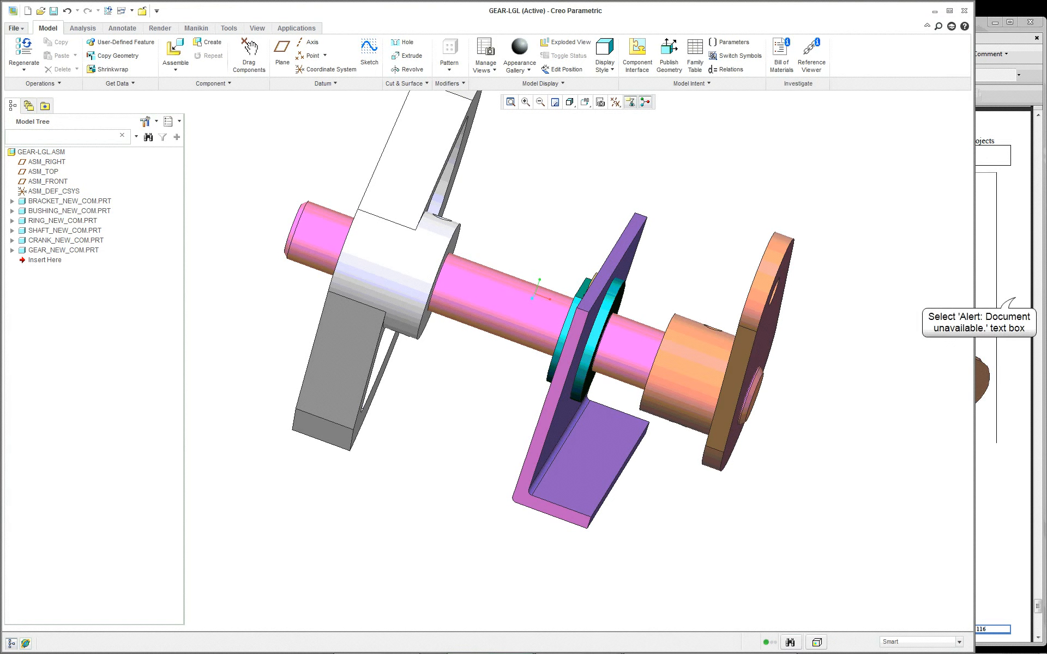
left_click(1014, 300)
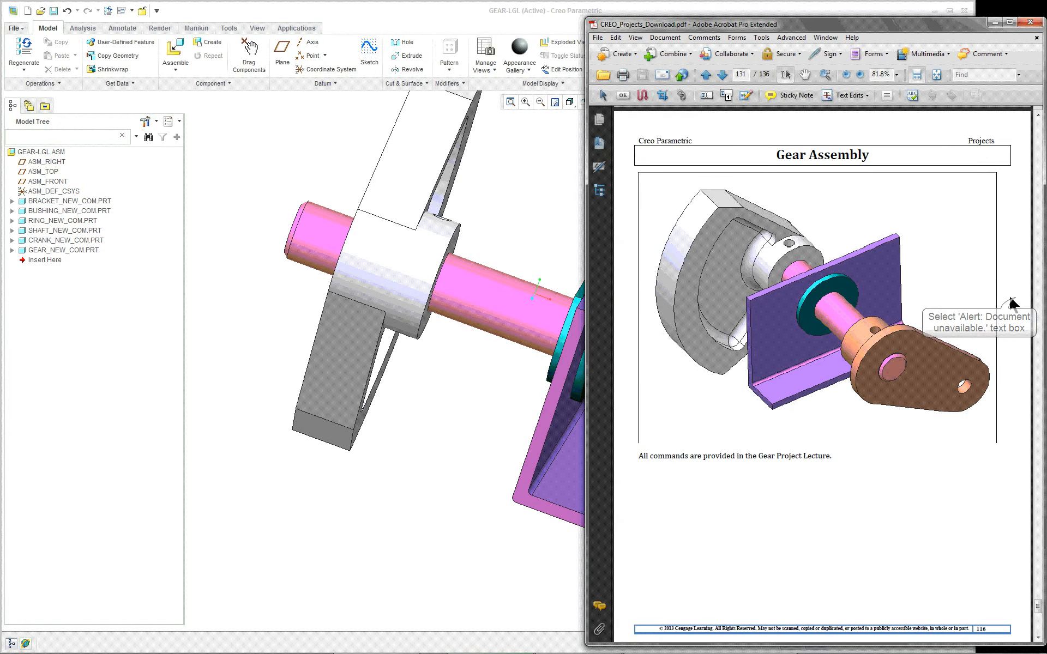
left_click(516, 267)
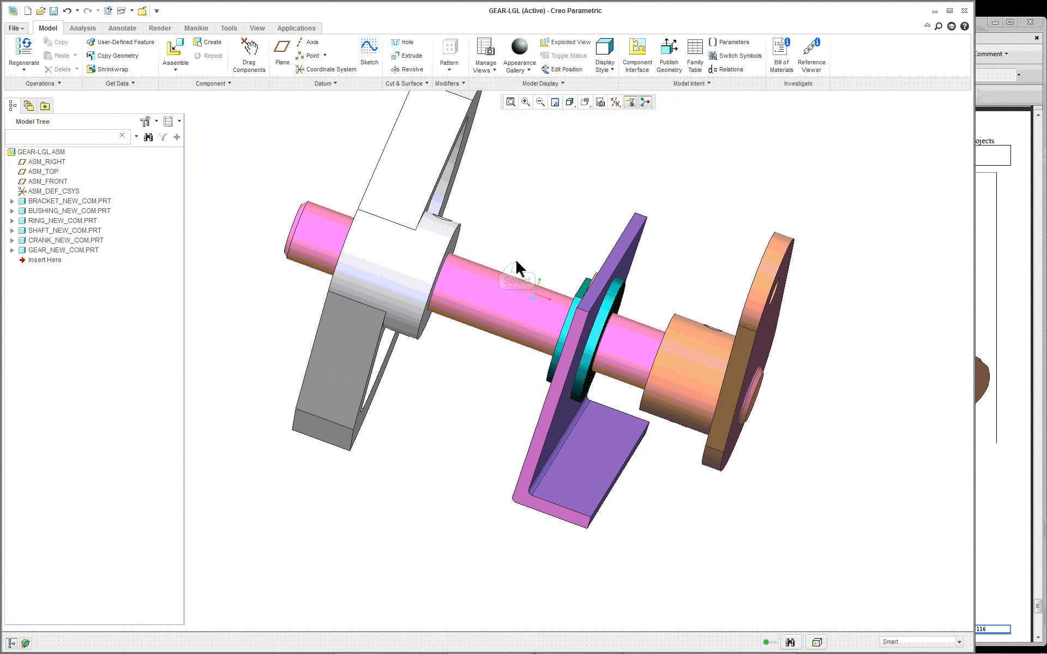
middle_click_drag(515, 267, 349, 269)
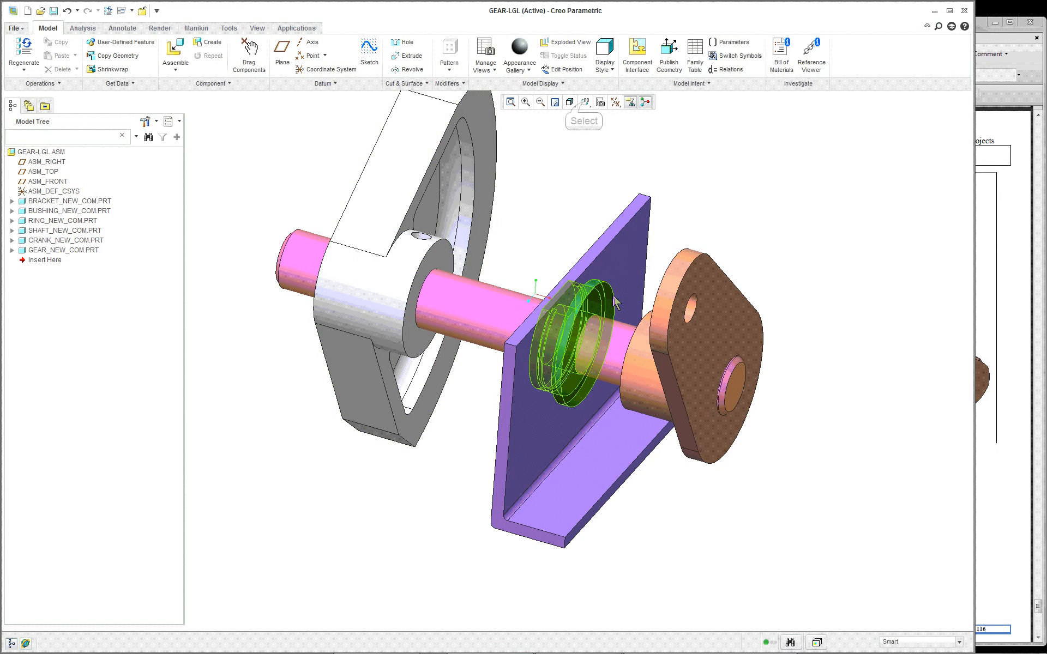
Step: Restore the assembly's standard orientation and save GEAR-LGL.ASM in the 14-gear_asm folder
scroll(583, 141, "up", 1)
left_click(583, 103)
left_click(595, 120)
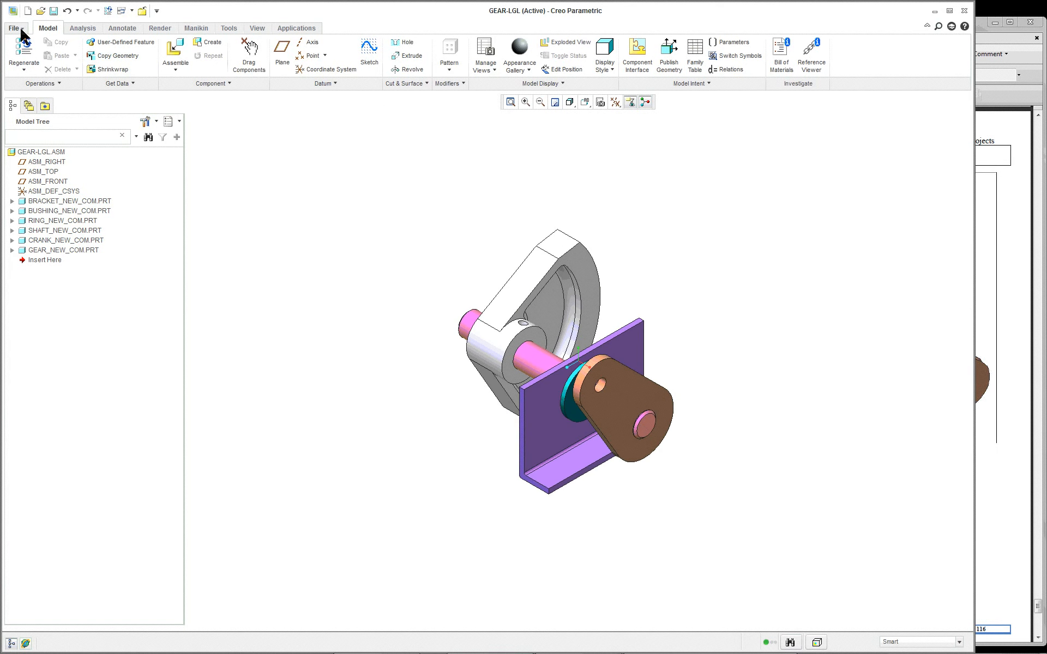
left_click(52, 10)
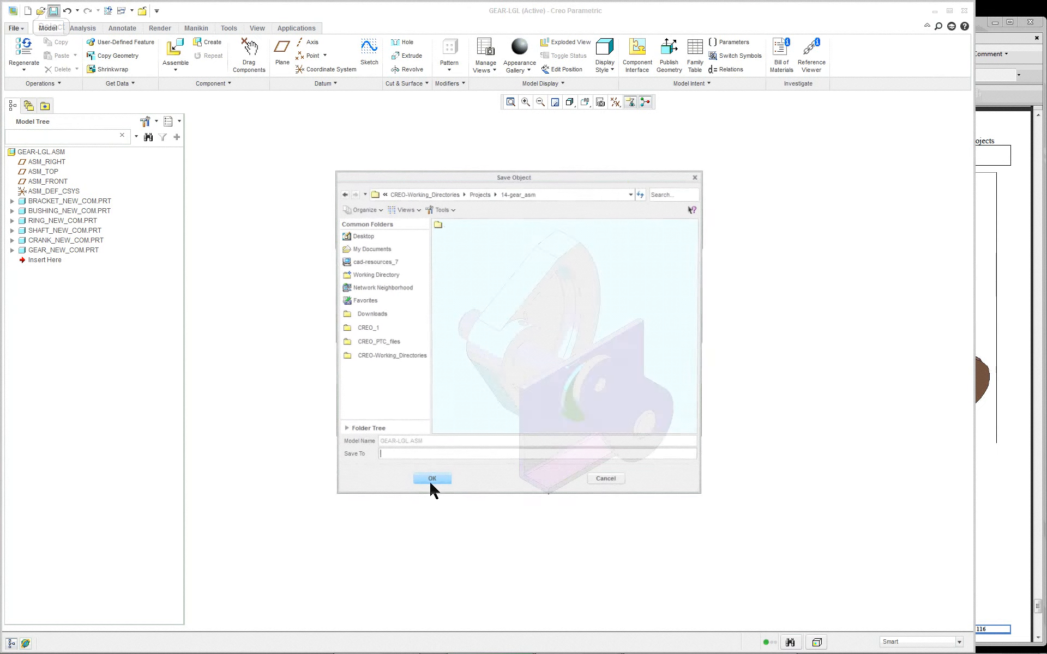
left_click(615, 483)
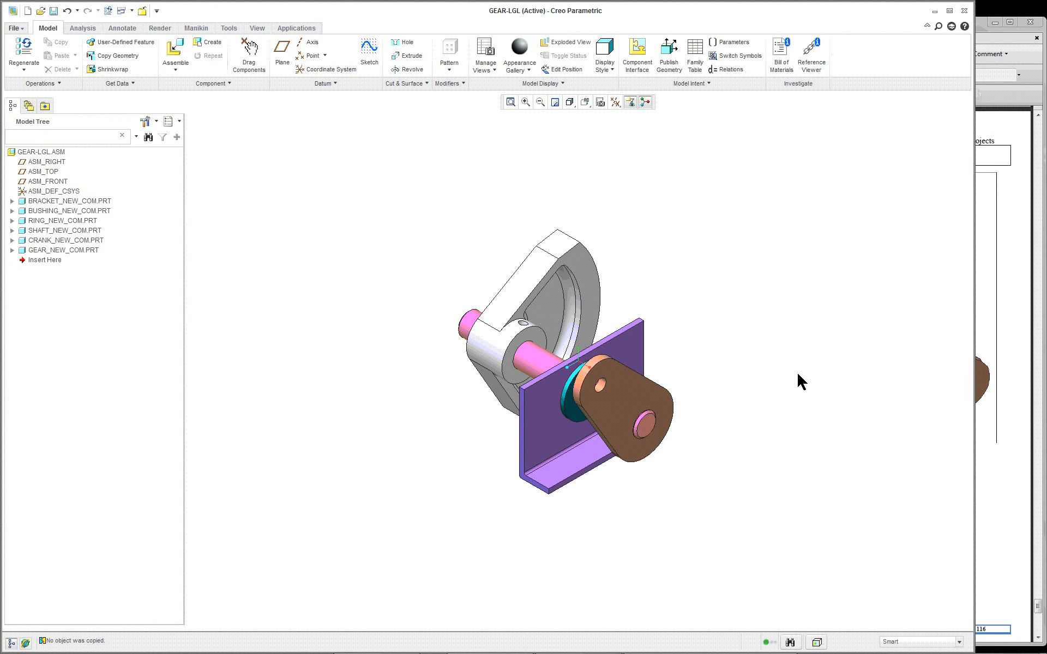
Step: Switch to the Gear Assembly page of CREO_Projects_Download.pdf in Acrobat
left_click(997, 319)
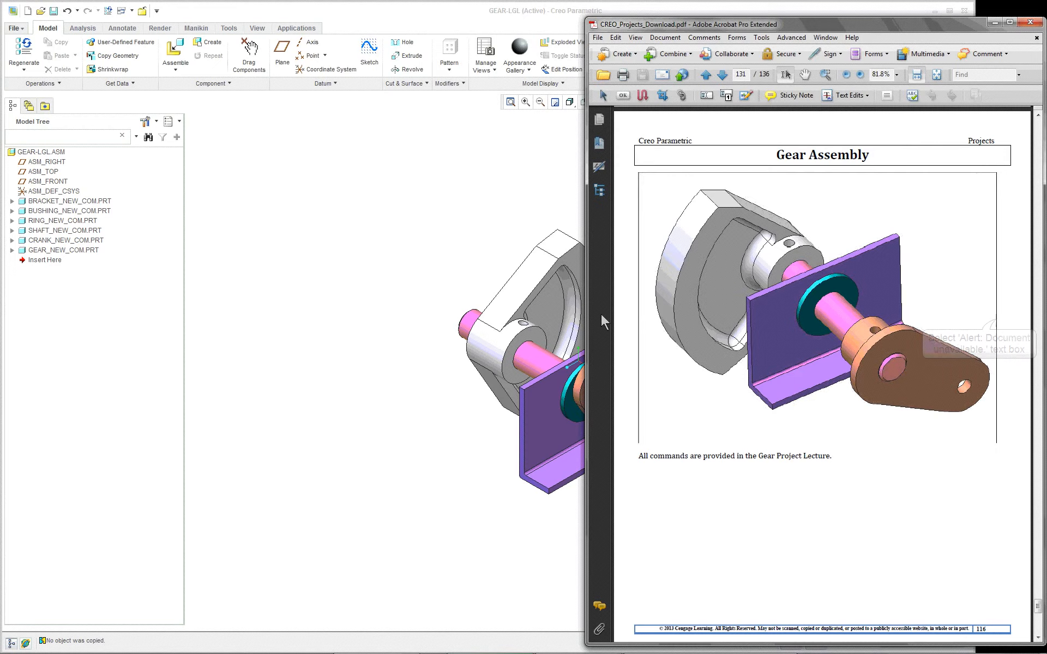